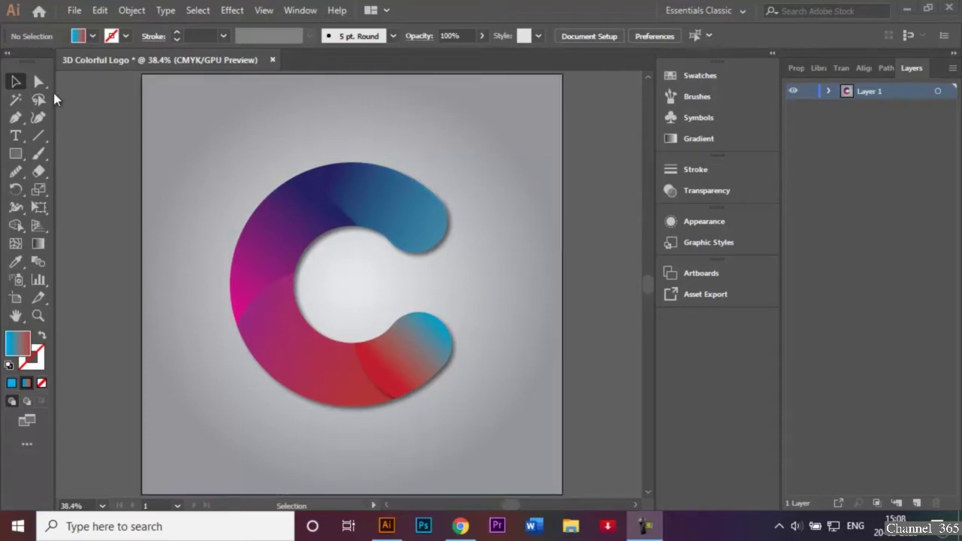
# Start a new document and name it 3D Colorful Logo.
pyautogui.click(73, 10)
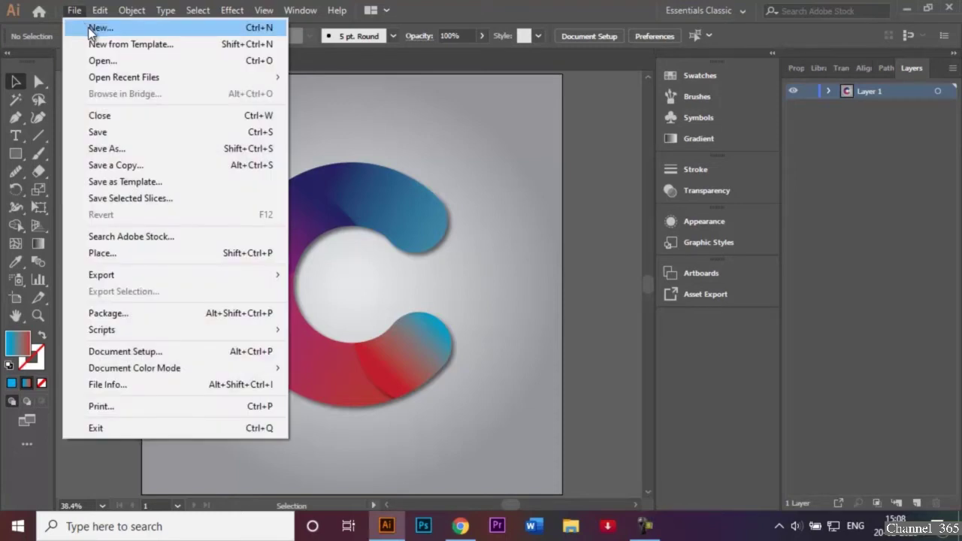
pyautogui.press('Escape')
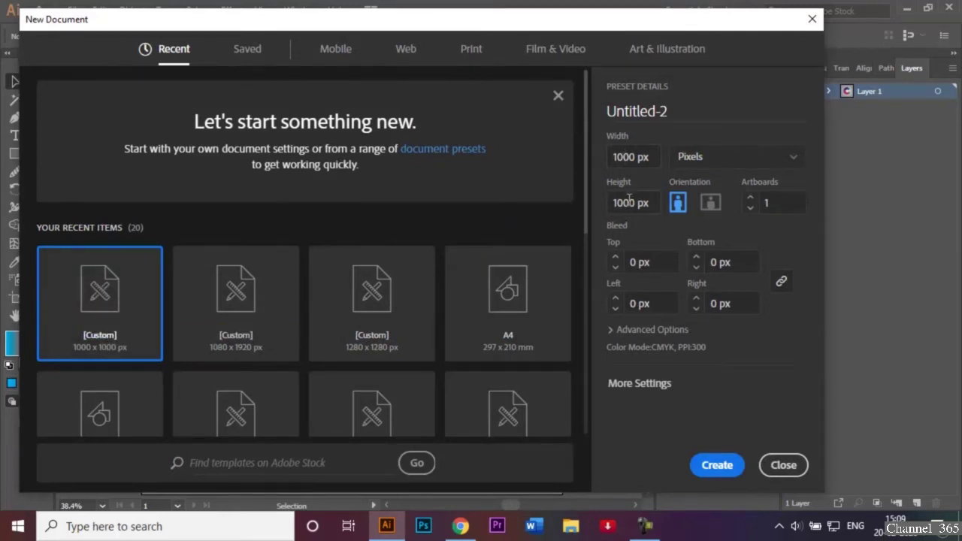
pyautogui.tripleClick(679, 108)
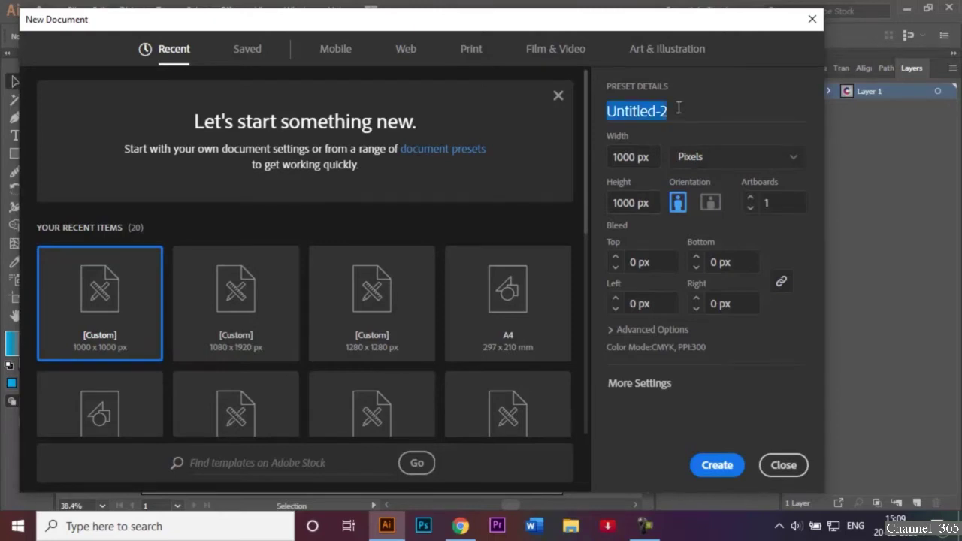
pyautogui.press('BackSpace')
pyautogui.write('3D')
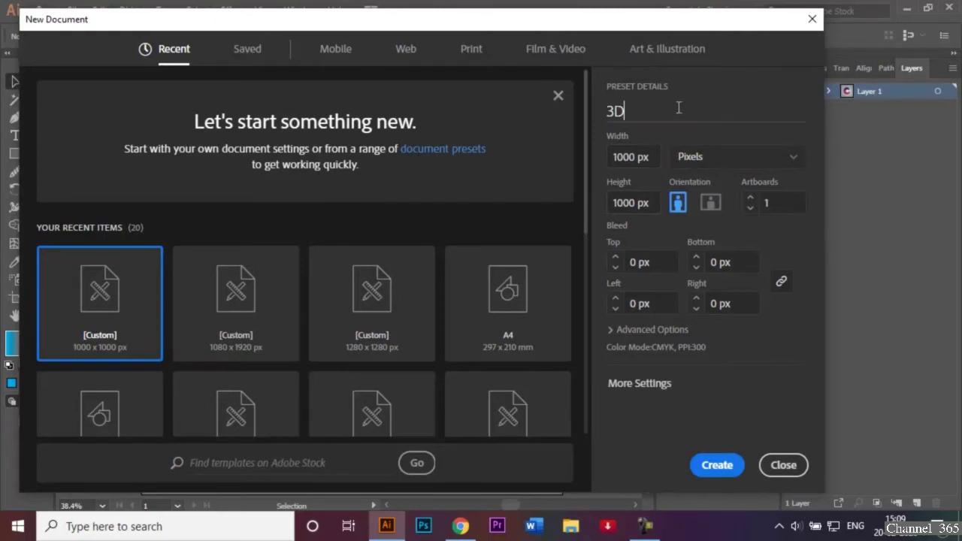
pyautogui.write(' Colourful')
pyautogui.press('Left')
pyautogui.press('Left')
pyautogui.press('Left')
pyautogui.press('Left')
pyautogui.press('Left')
pyautogui.press('BackSpace')
pyautogui.press('Right')
pyautogui.press('Right')
pyautogui.press('Right')
pyautogui.press('Right')
pyautogui.press('Right')
pyautogui.write('Logo')
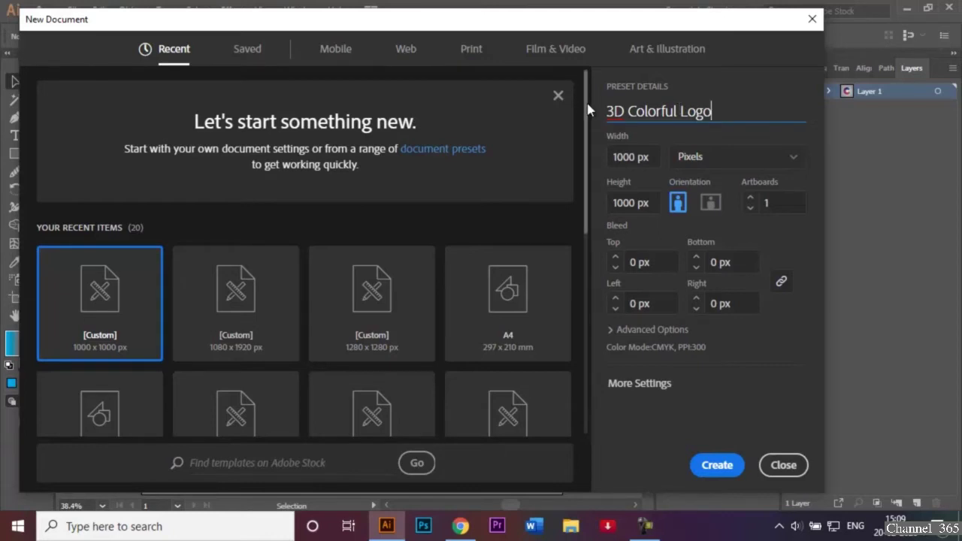
# Create the document at 1000 x 1000 px with a single artboard.
pyautogui.moveTo(589, 111); pyautogui.dragTo(589, 125)
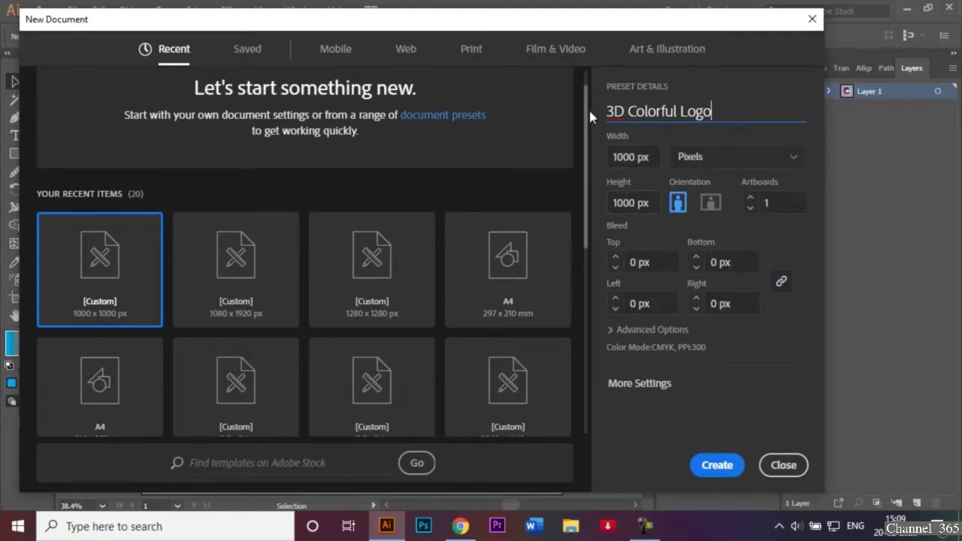
pyautogui.scroll(-2, 588, 111)
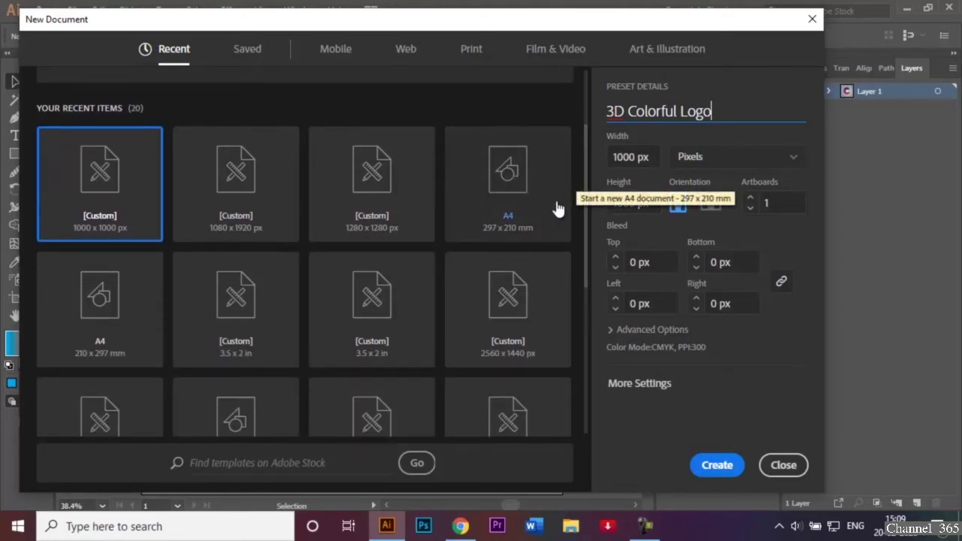
pyautogui.scroll(-2, 588, 201)
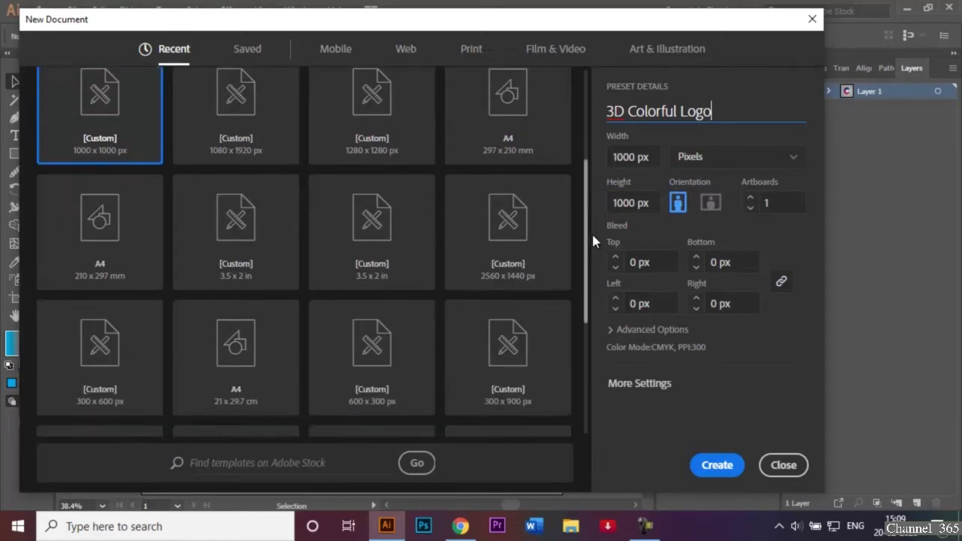
pyautogui.click(718, 465)
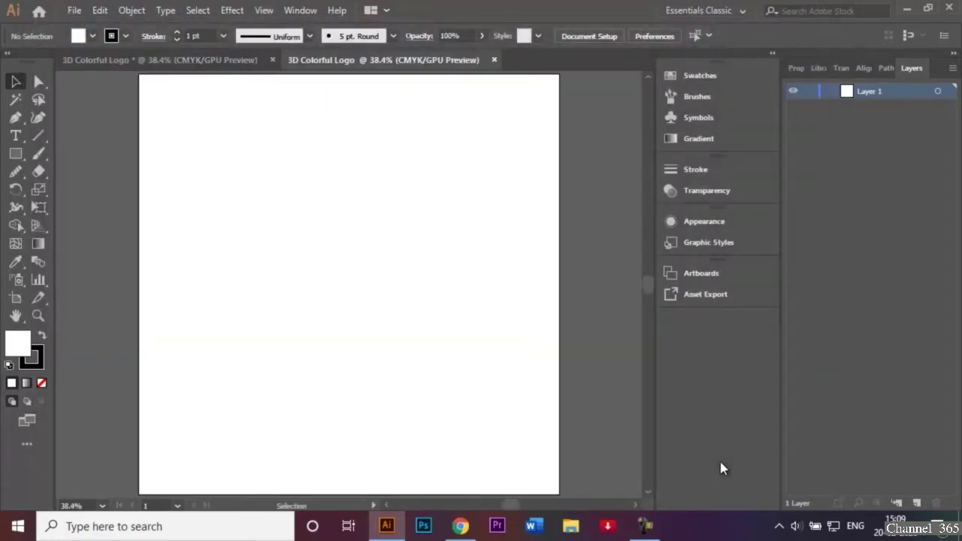
# Draw a large circle with no fill and a 1 pt black stroke from the artboard's centre, about two thirds of its width.
pyautogui.click(187, 59)
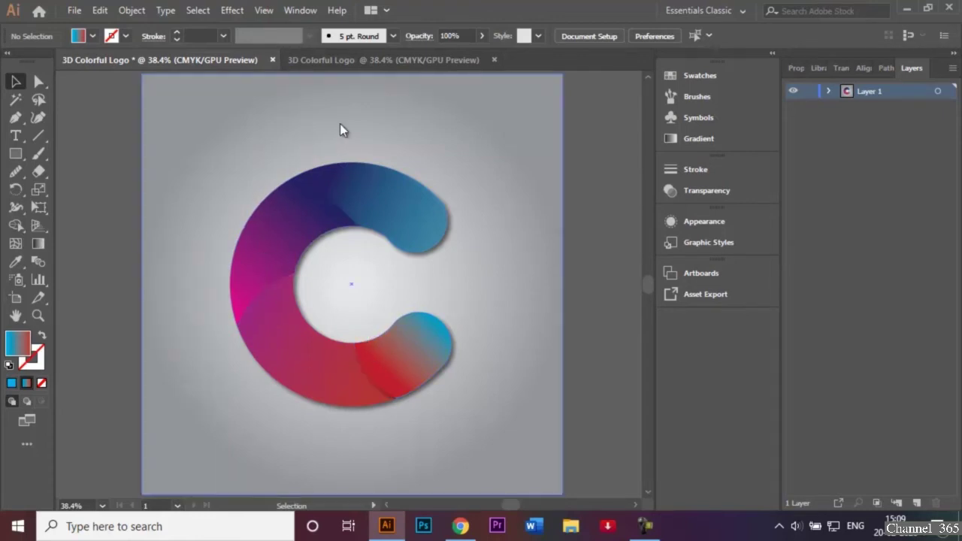
pyautogui.click(373, 66)
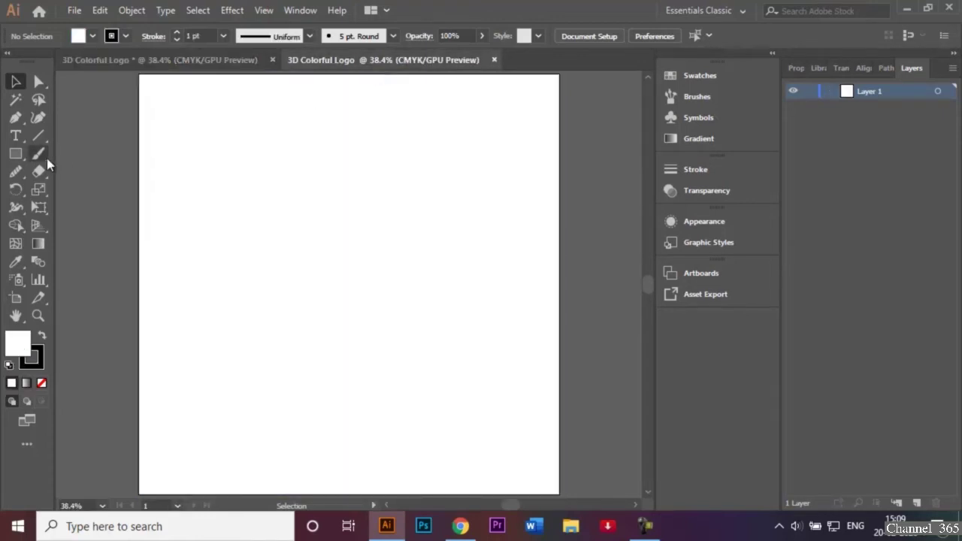
pyautogui.click(16, 155)
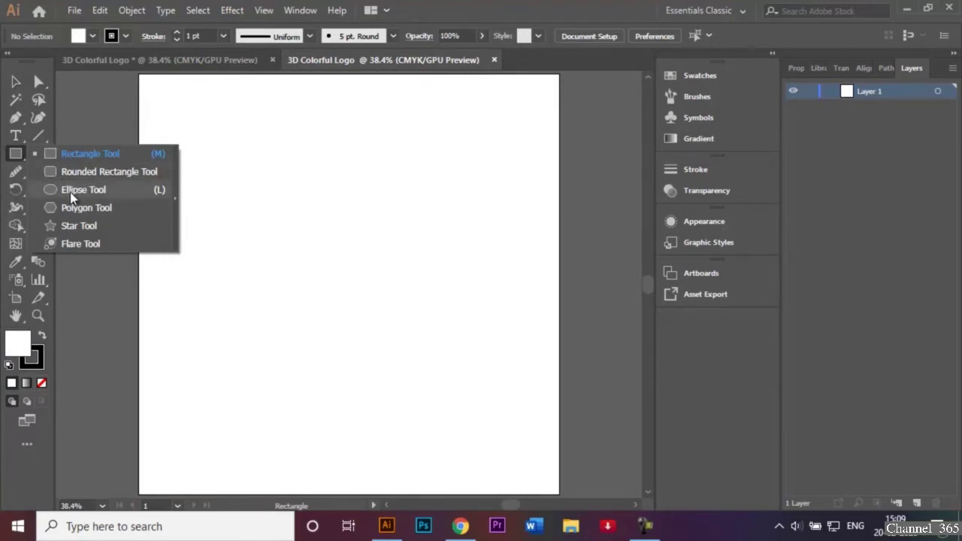
pyautogui.click(70, 192)
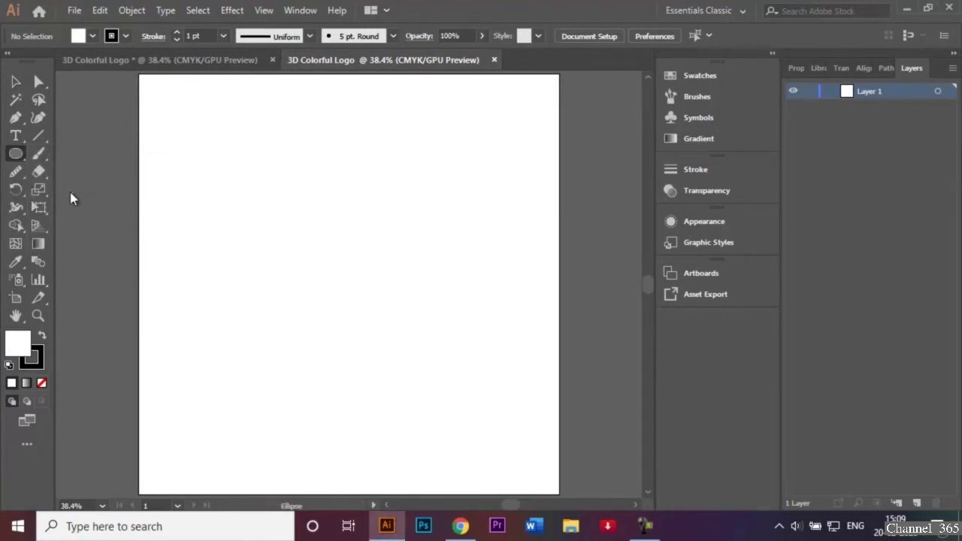
pyautogui.click(19, 155)
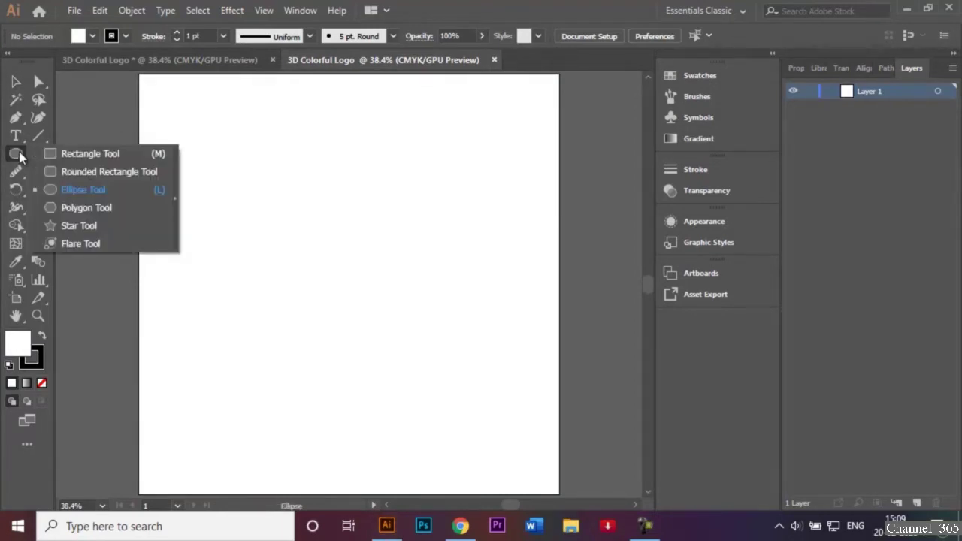
pyautogui.click(78, 190)
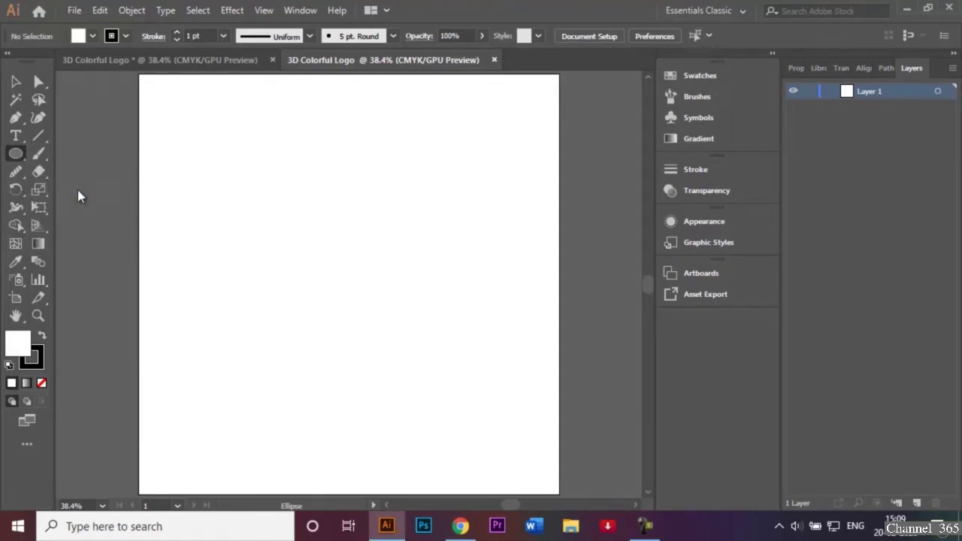
pyautogui.click(92, 37)
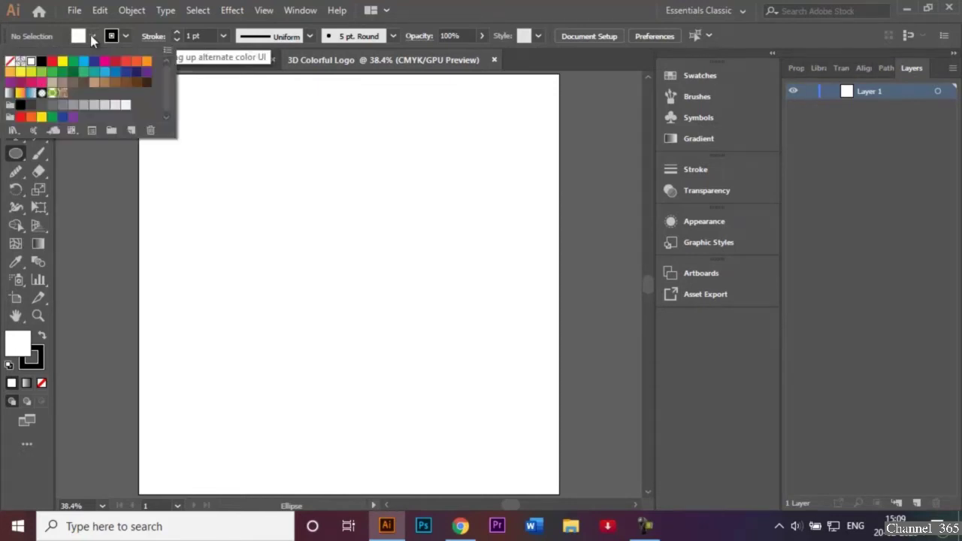
pyautogui.click(15, 64)
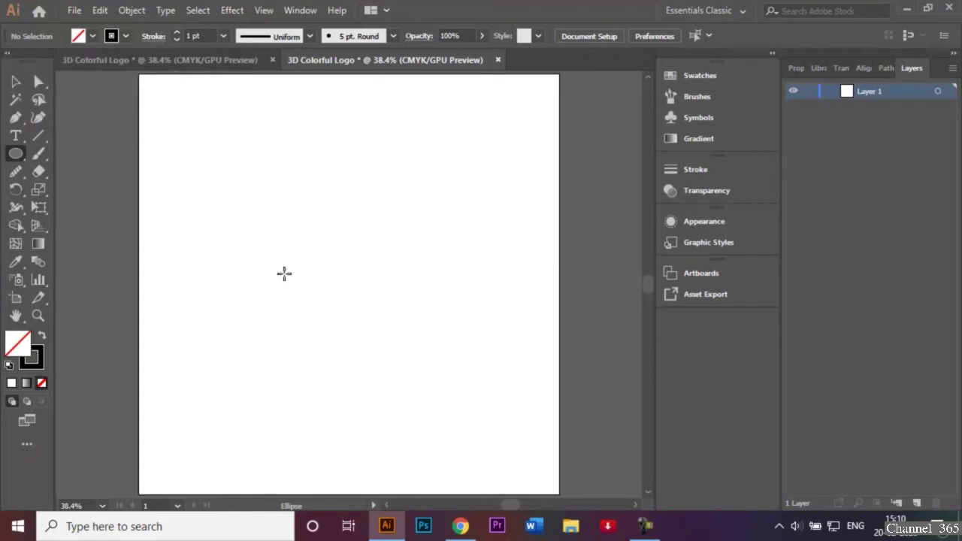
pyautogui.click(348, 284)
pyautogui.moveTo(348, 283); pyautogui.dragTo(490, 398)
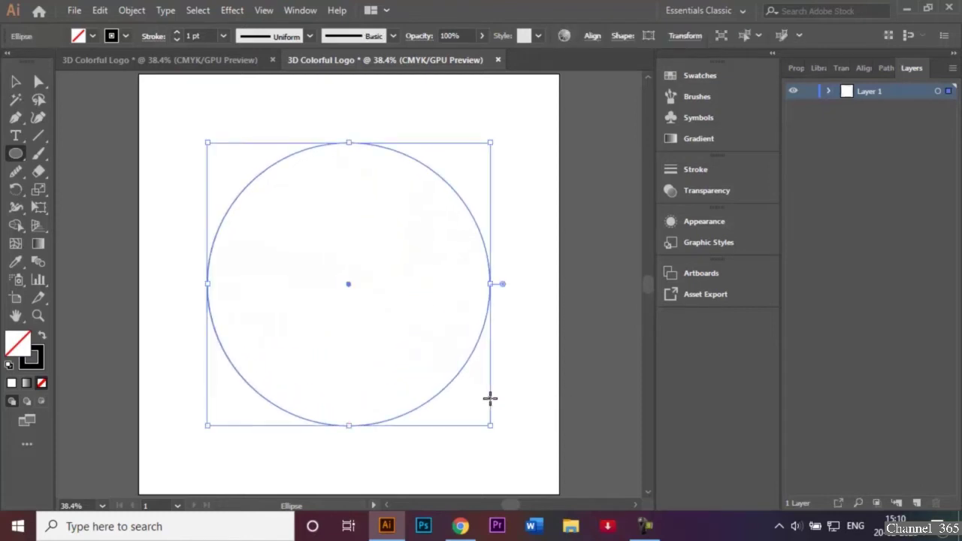
pyautogui.click(15, 81)
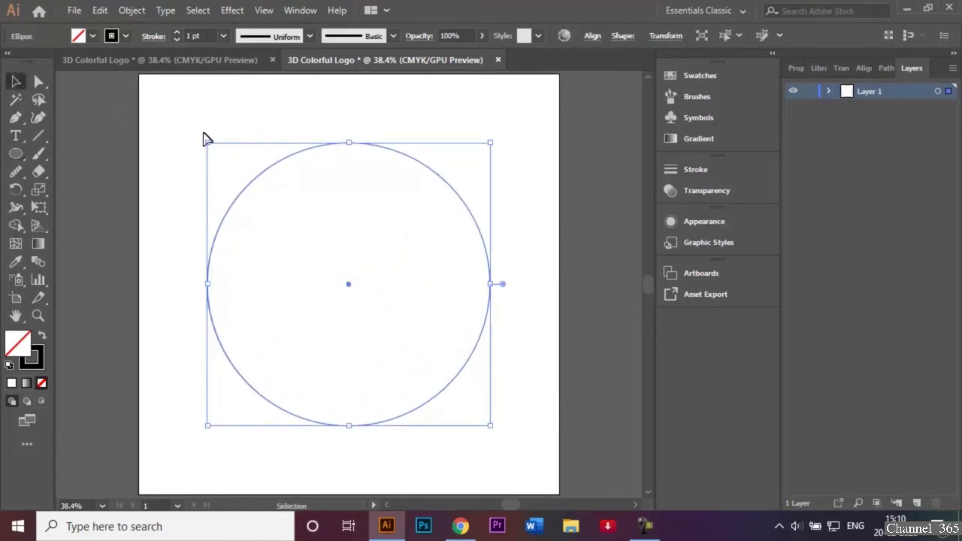
pyautogui.click(231, 147)
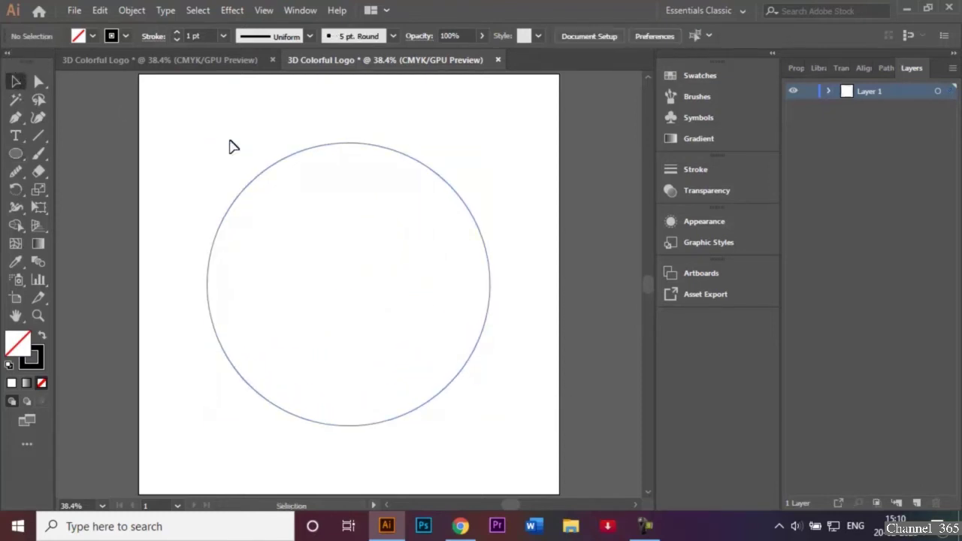
# Draw a smaller concentric circle from the large circle's centre, a little under half its diameter.
pyautogui.click(14, 154)
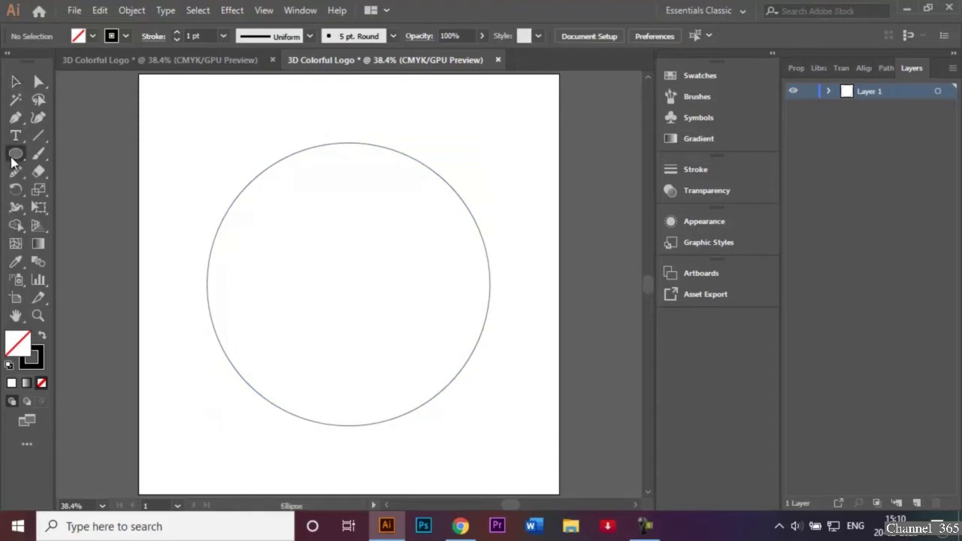
pyautogui.click(348, 283)
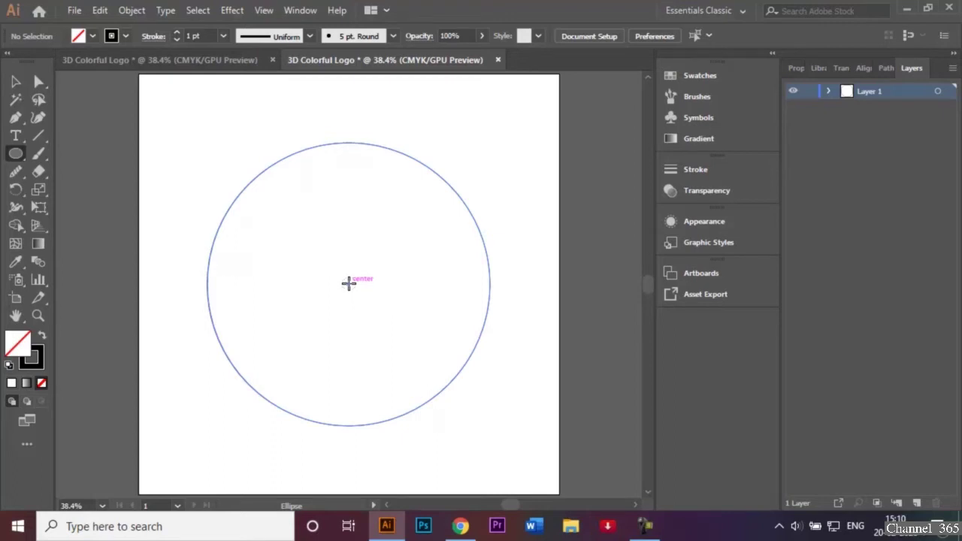
pyautogui.moveTo(348, 283); pyautogui.dragTo(408, 346)
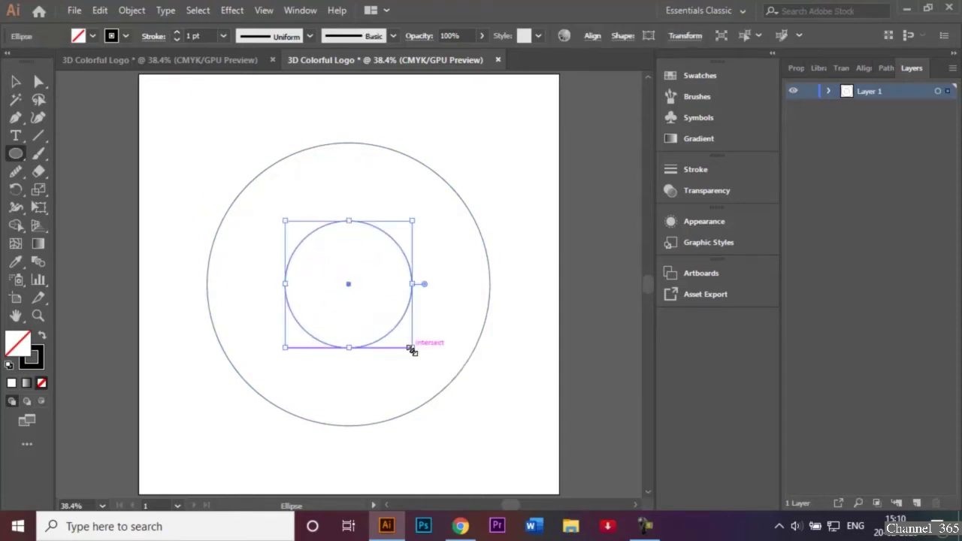
pyautogui.click(16, 81)
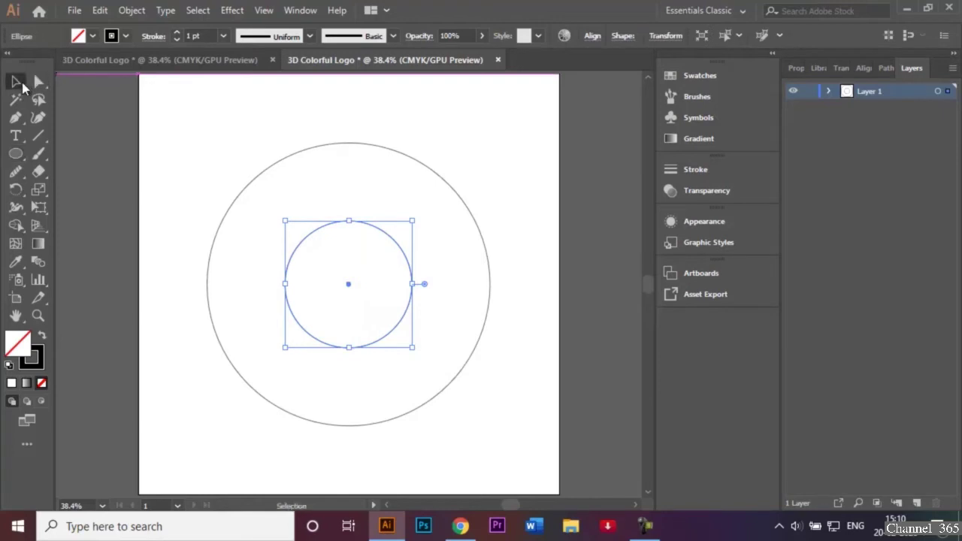
pyautogui.click(231, 143)
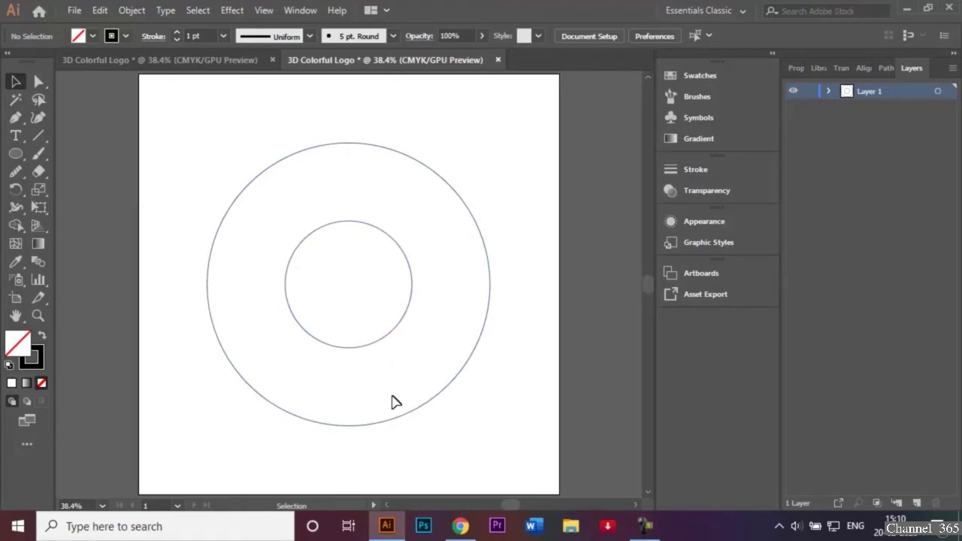
# Draw a small circle centred at about X 651 px, Y 303 px, spanning the ring's upper-right part.
pyautogui.click(15, 155)
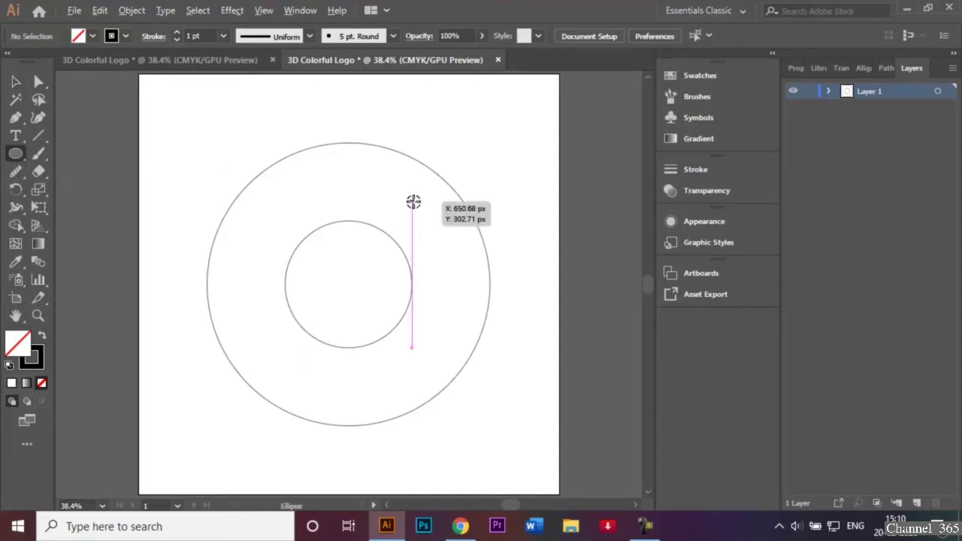
pyautogui.moveTo(414, 202); pyautogui.dragTo(437, 227)
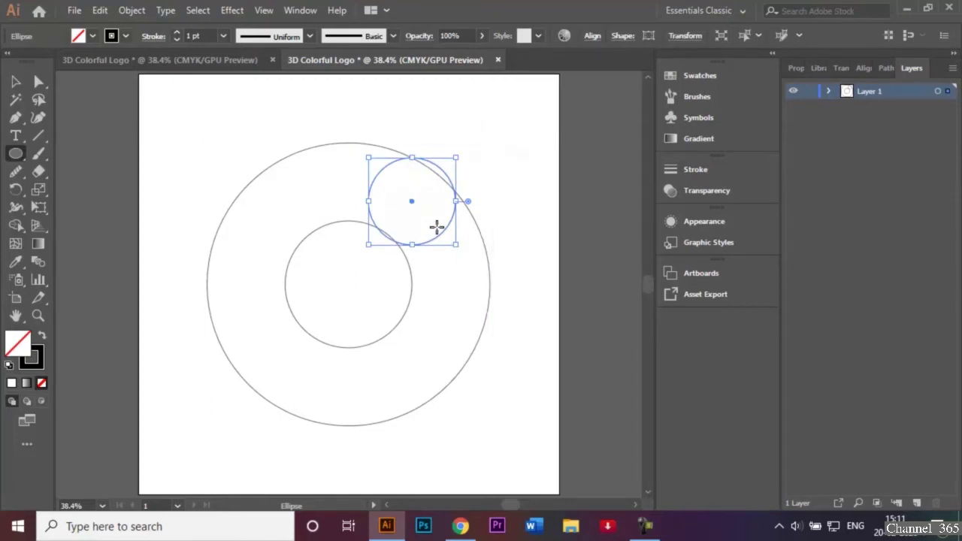
pyautogui.press('a')
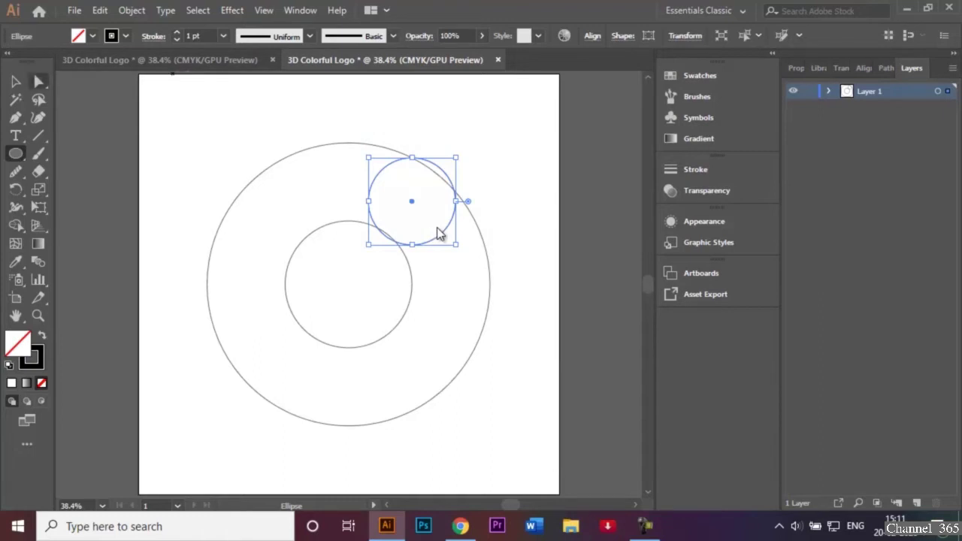
pyautogui.press('v')
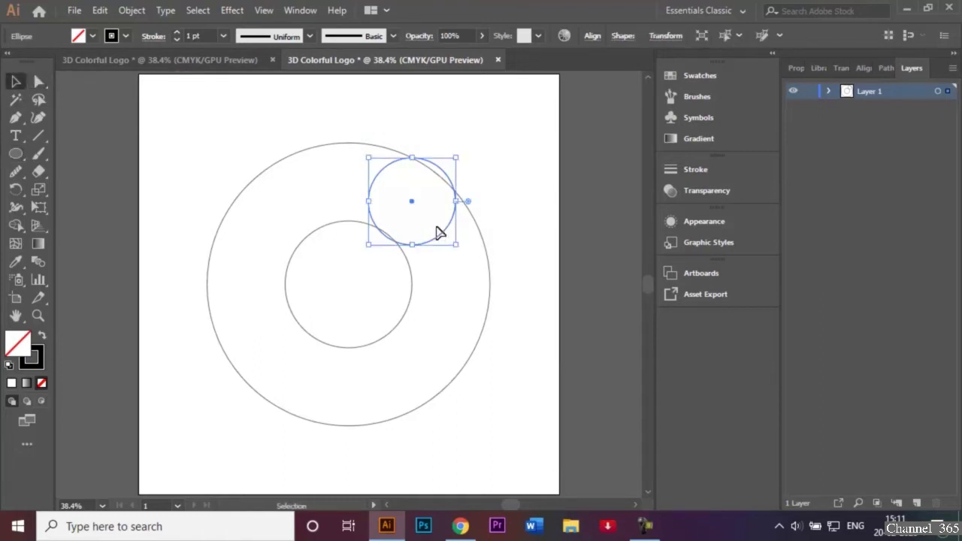
# Shrink the small circle slightly from its upper-right corner so it barely overlaps the outer circle.
pyautogui.moveTo(456, 158); pyautogui.dragTo(454, 159)
pyautogui.moveTo(438, 229); pyautogui.dragTo(439, 225)
pyautogui.click(437, 225)
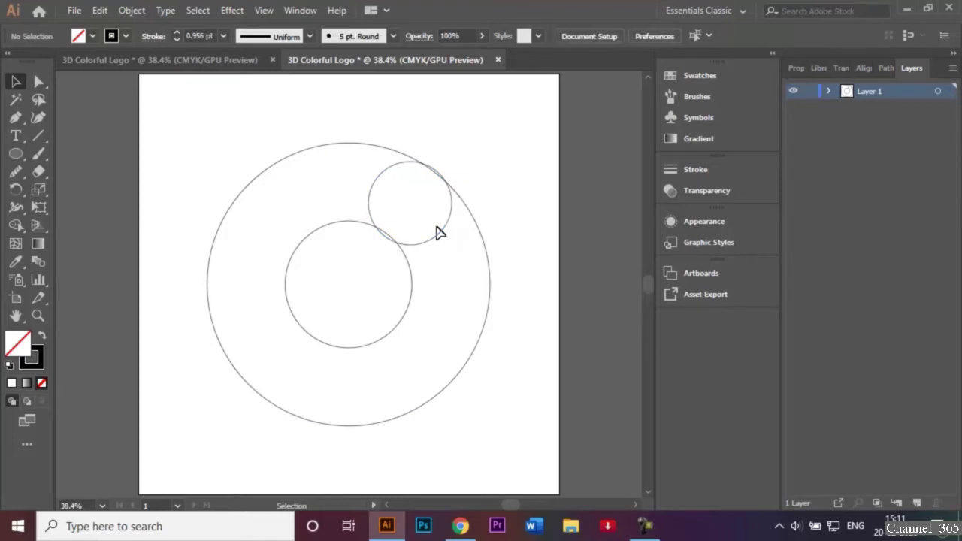
# Compare with the finished logo, and shrink the small circle a bit more from its lower-left corner to reduce its inner circle overlap.
pyautogui.click(438, 228)
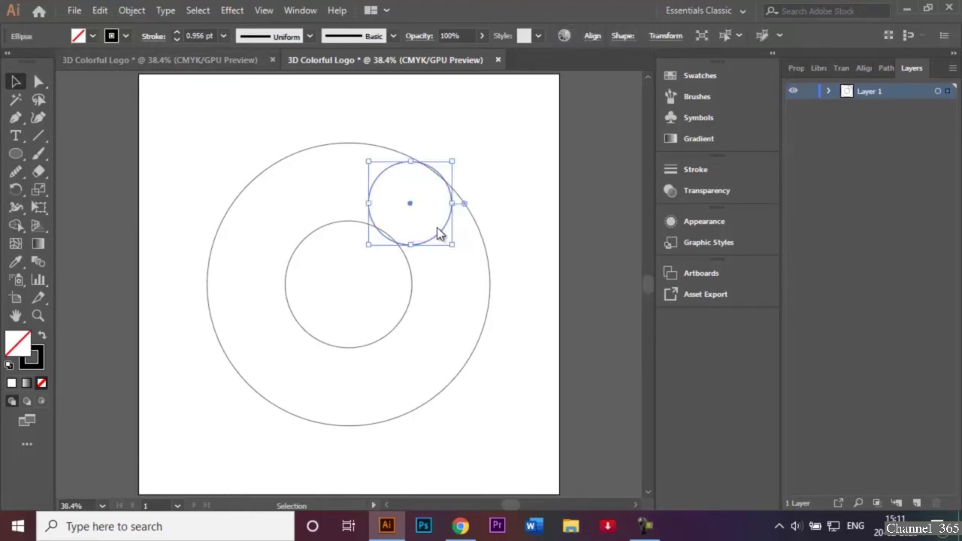
pyautogui.hotkey('ctrl', 'Tab')
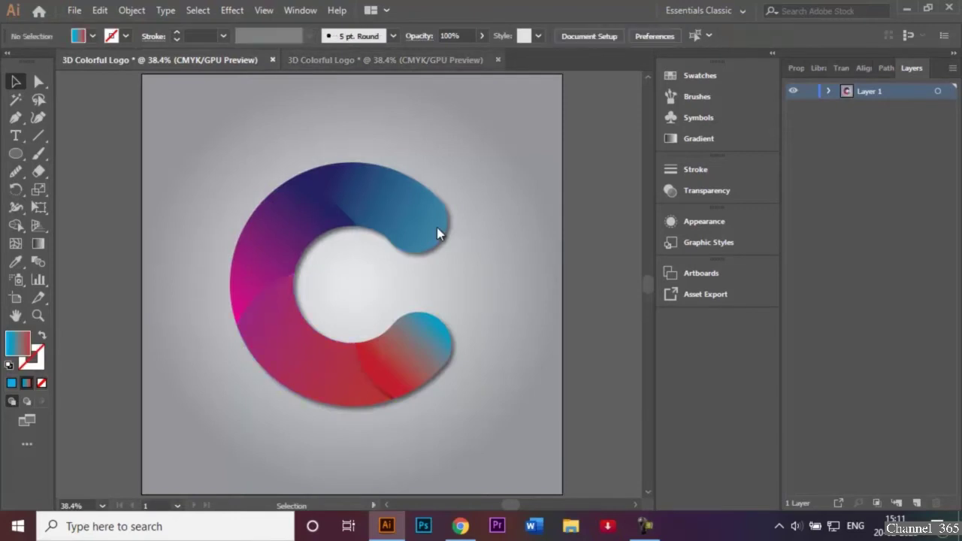
pyautogui.hotkey('ctrl', 'Tab')
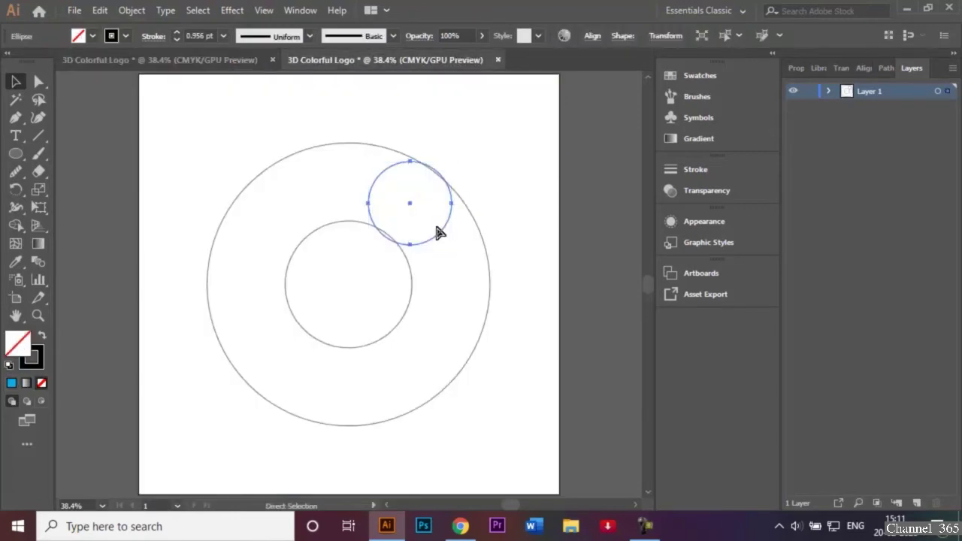
pyautogui.hotkey('ctrl', '1')
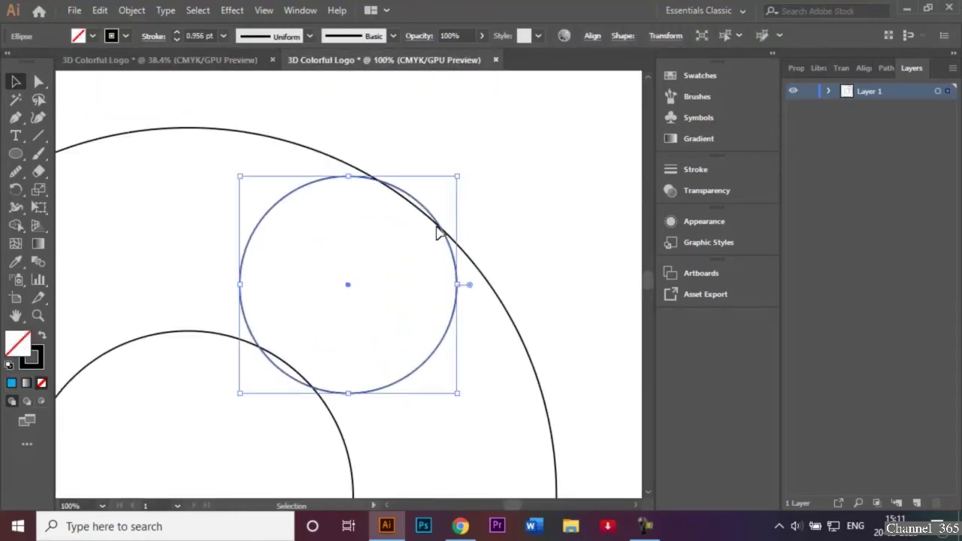
pyautogui.moveTo(240, 393); pyautogui.dragTo(244, 389)
pyautogui.moveTo(439, 228); pyautogui.dragTo(439, 230)
pyautogui.click(440, 233)
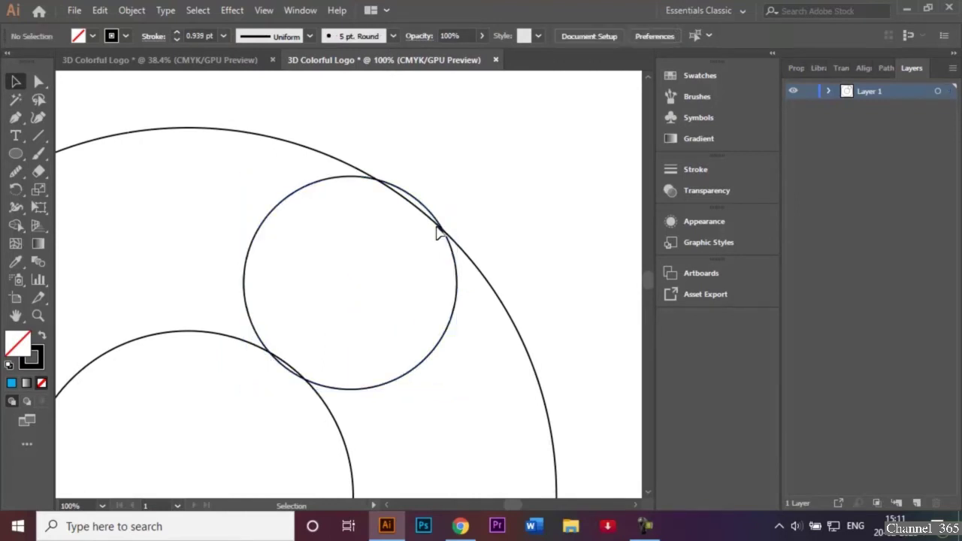
# Duplicate the small circle straight down into the ring's lower-right part, barely overlapping both the outer and inner circles.
pyautogui.hotkey('ctrl', '0')
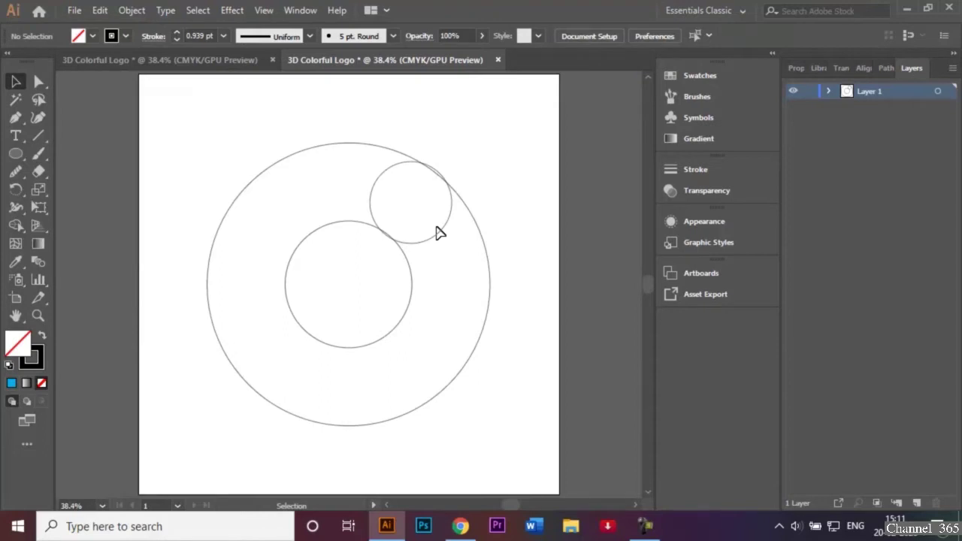
pyautogui.click(440, 233)
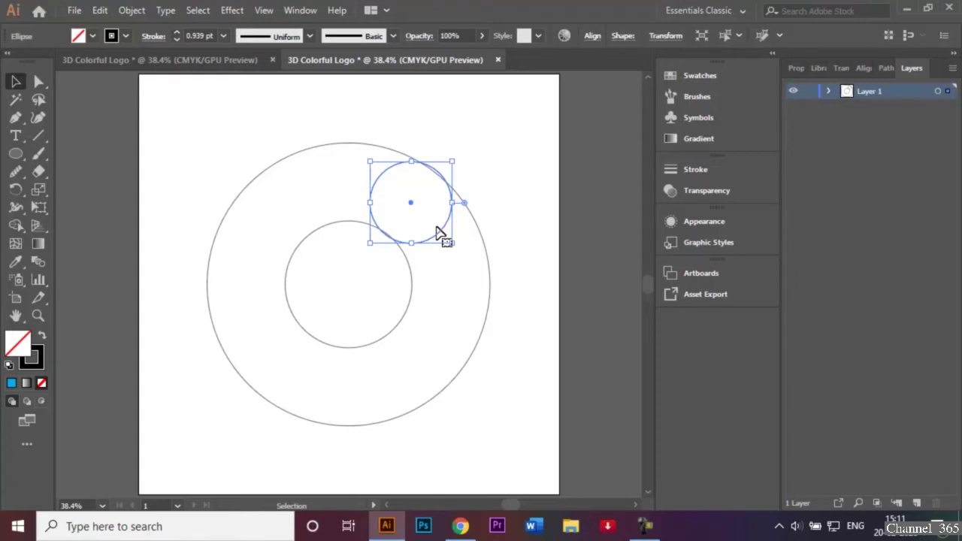
pyautogui.moveTo(440, 233); pyautogui.dragTo(451, 386)
pyautogui.click(440, 233)
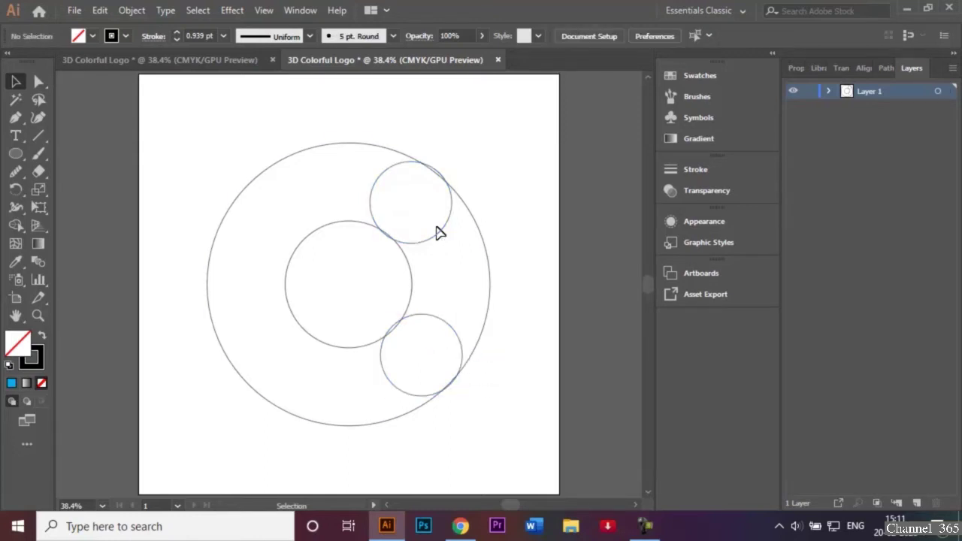
# Select all four circles and merge the two small circles with the ring's C-shaped left part using Shape Builder.
pyautogui.moveTo(200, 111); pyautogui.dragTo(482, 442)
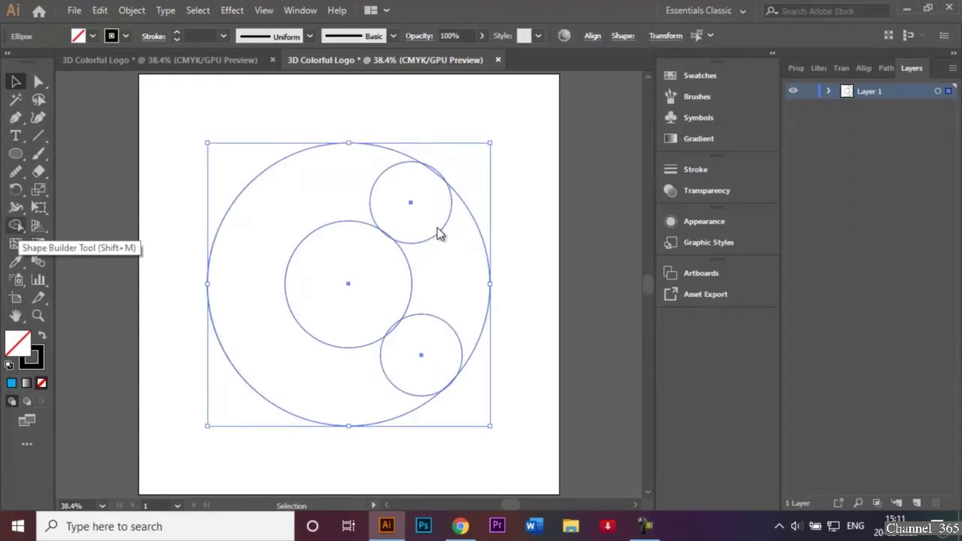
pyautogui.hotkey('shift', 'm')
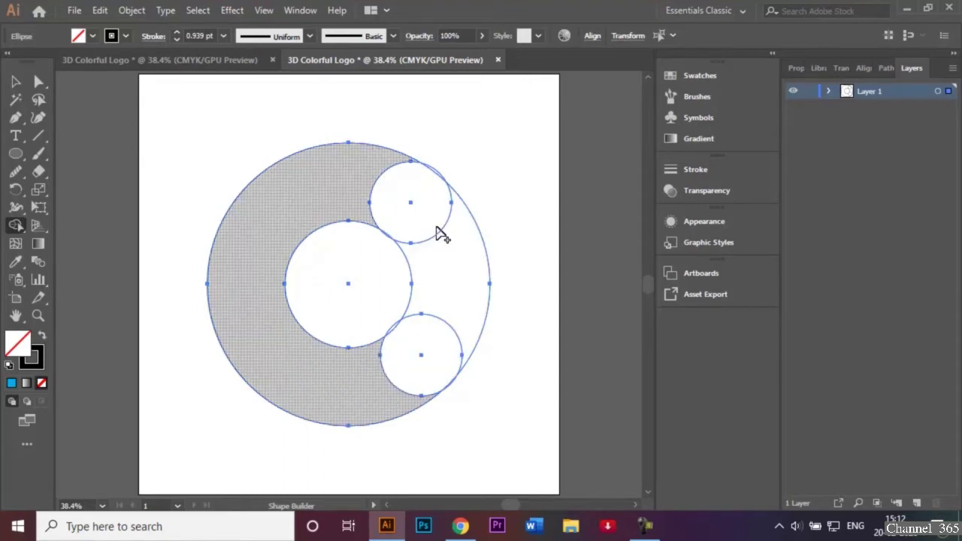
pyautogui.click(442, 235)
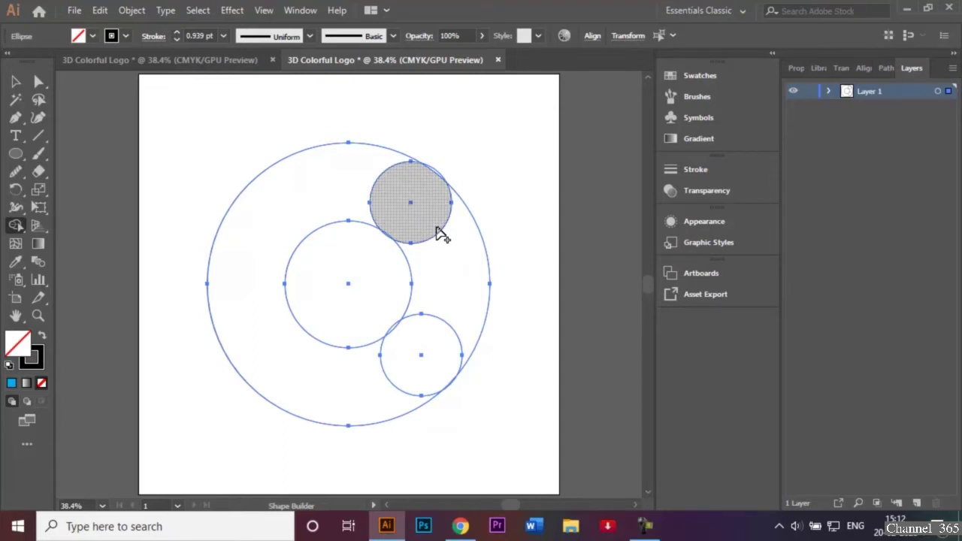
pyautogui.moveTo(412, 201)
pyautogui.mouseDown()
pyautogui.moveTo(344, 175)
pyautogui.moveTo(278, 188)
pyautogui.moveTo(250, 229)
pyautogui.moveTo(244, 272)
pyautogui.moveTo(248, 308)
pyautogui.moveTo(297, 376)
pyautogui.moveTo(371, 390)
pyautogui.moveTo(416, 373)
pyautogui.mouseUp()
pyautogui.moveTo(438, 230); pyautogui.dragTo(437, 229)
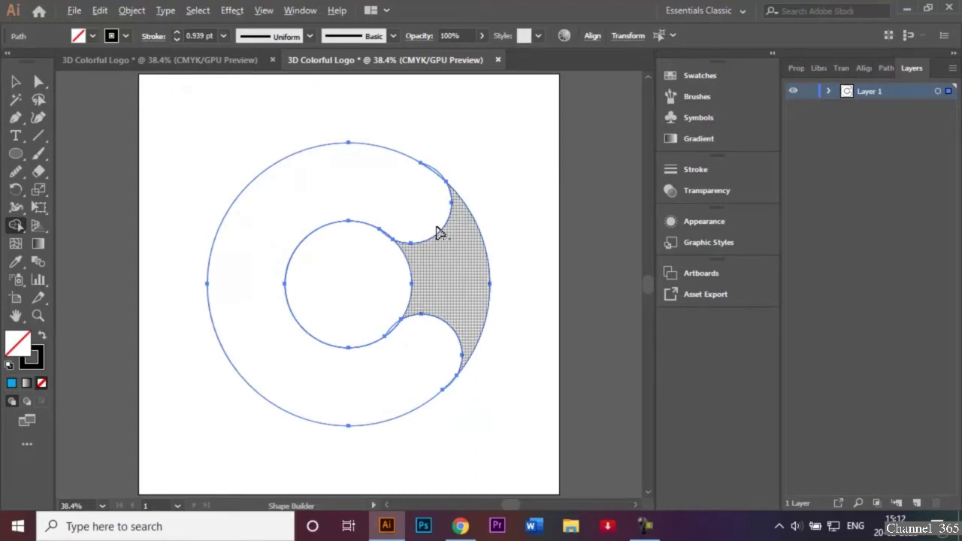
# Remove the ring segment between the two rounded ends and the inner circle's leftover arc with Shape Builder, opening the C.
pyautogui.keyDown('alt'); pyautogui.click(437, 228); pyautogui.keyUp('alt')
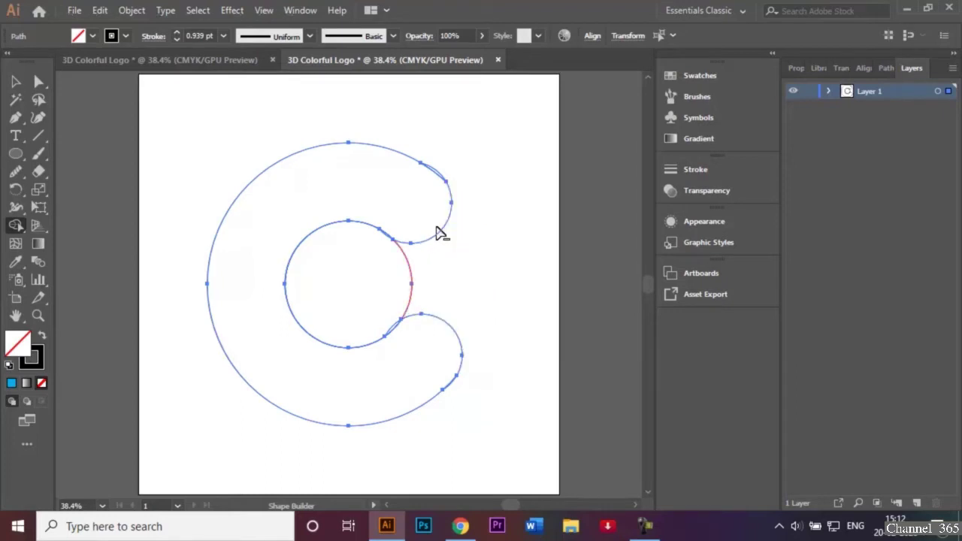
pyautogui.keyDown('alt'); pyautogui.click(437, 227); pyautogui.keyUp('alt')
pyautogui.press('x')
pyautogui.press('x')
pyautogui.press('x')
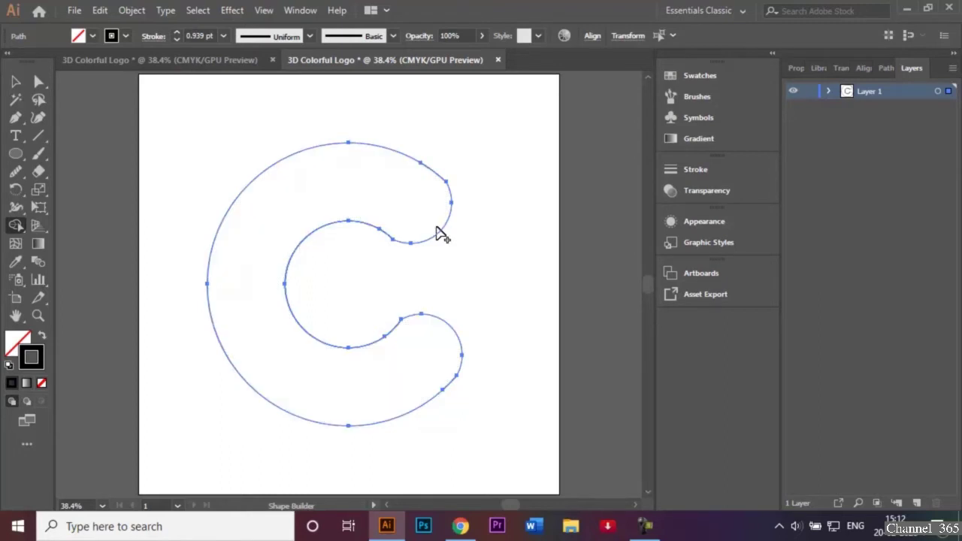
pyautogui.press('v')
pyautogui.click(440, 234)
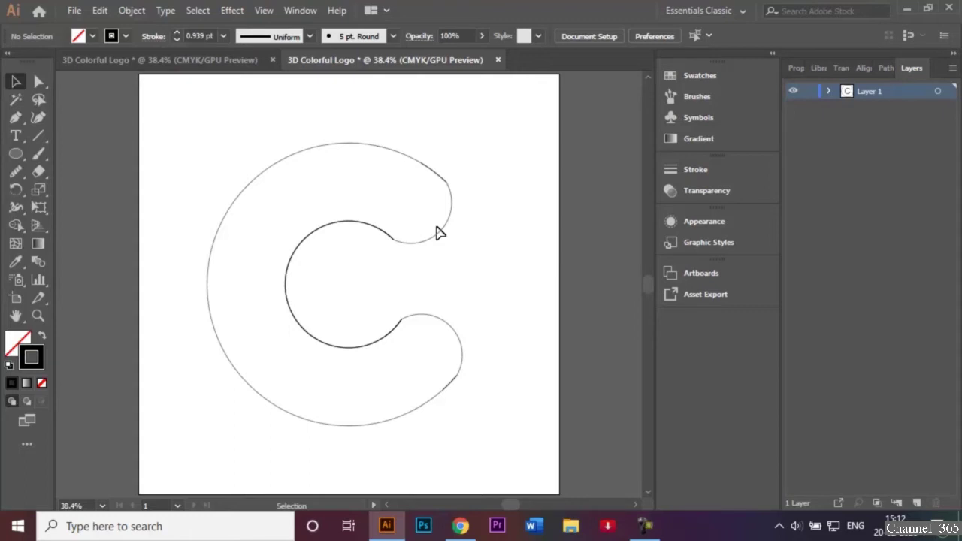
# Set the stroke weight of all the C's paths to 2 pt.
pyautogui.click(440, 234)
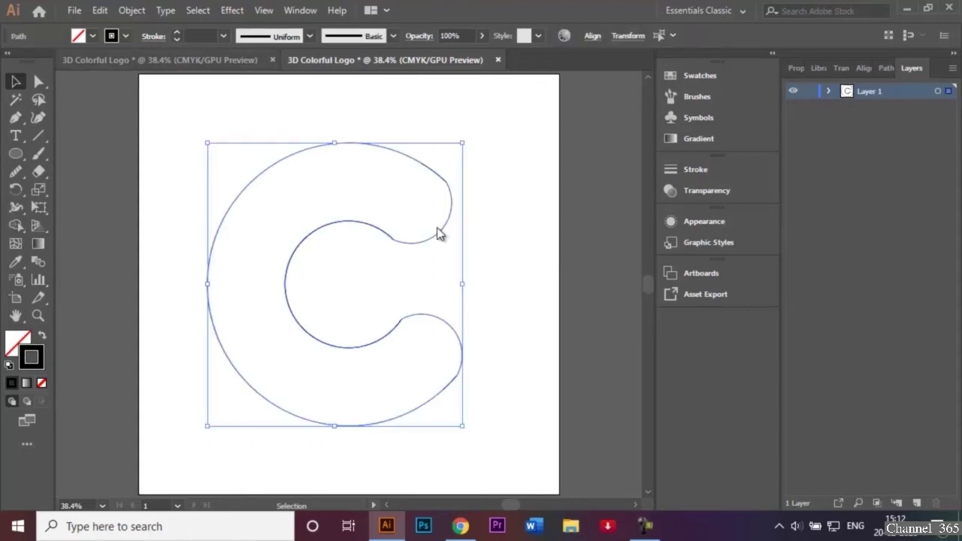
pyautogui.click(223, 35)
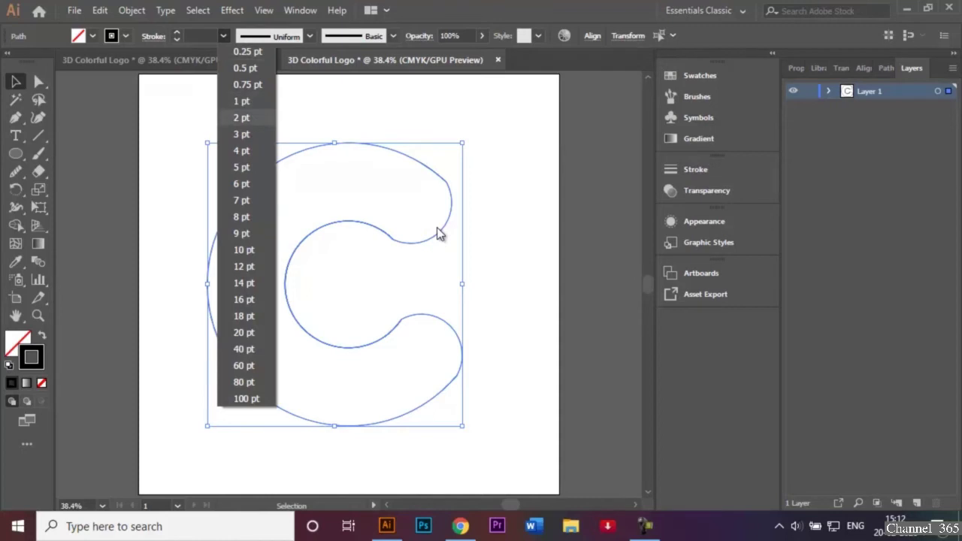
pyautogui.click(242, 118)
pyautogui.click(438, 229)
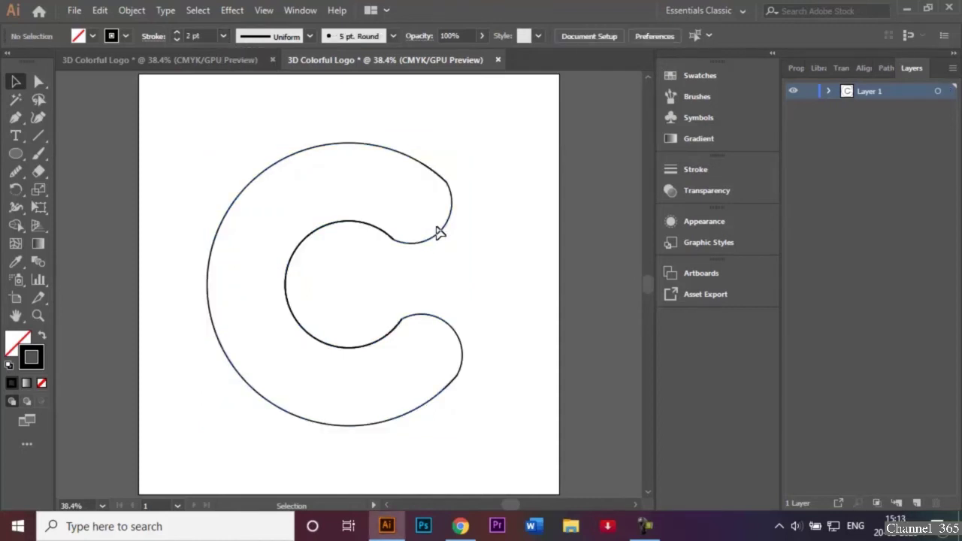
# Delete the leftover sliver paths at the C's upper outer, upper inner and lower inner junctions.
pyautogui.click(440, 233)
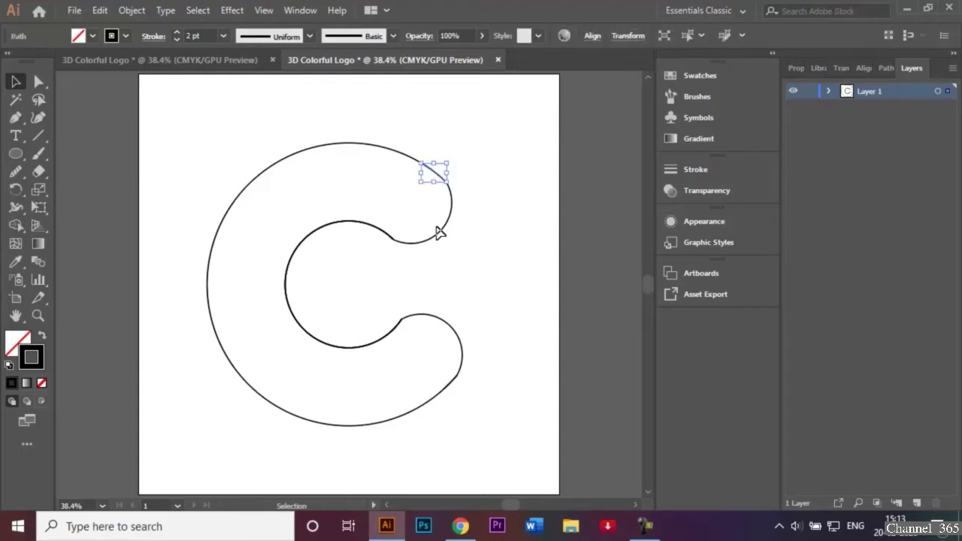
pyautogui.press('Delete')
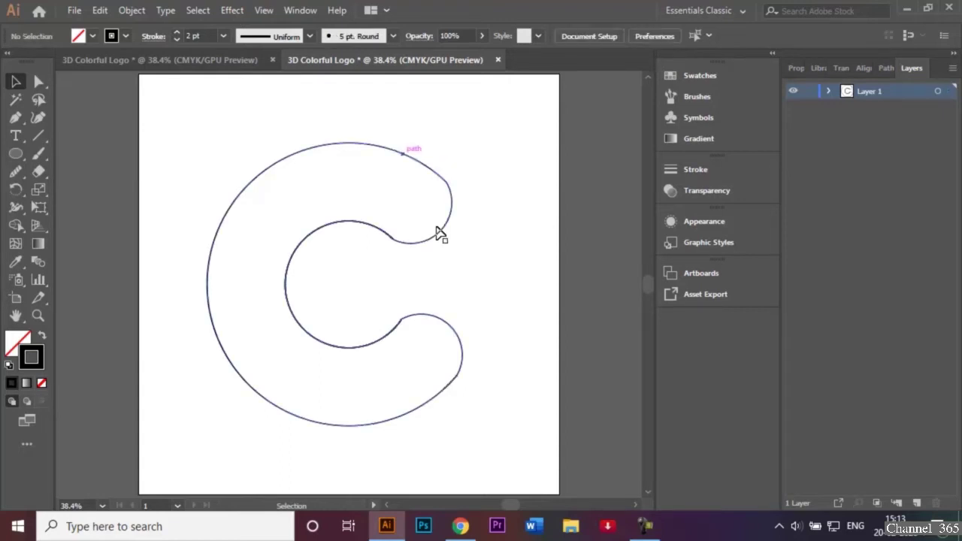
pyautogui.click(440, 234)
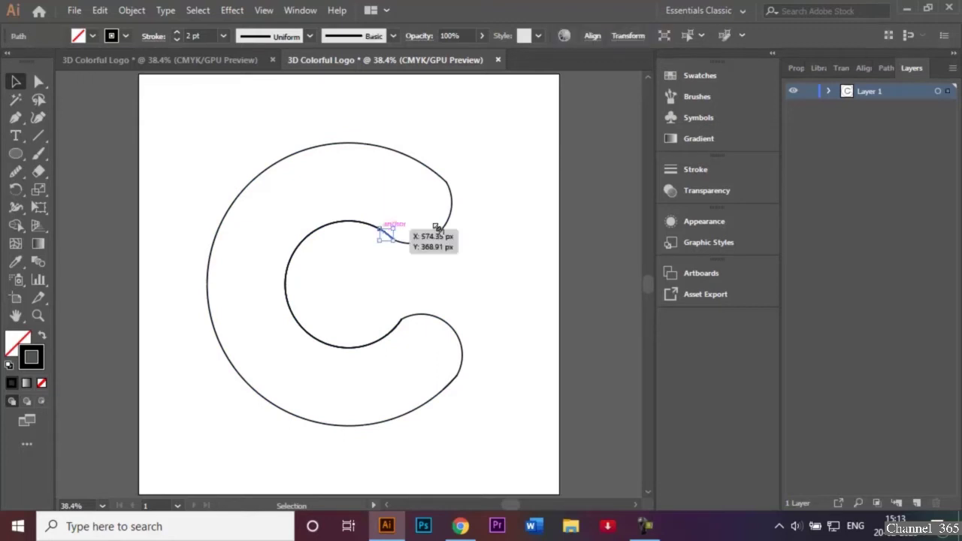
pyautogui.press('Delete')
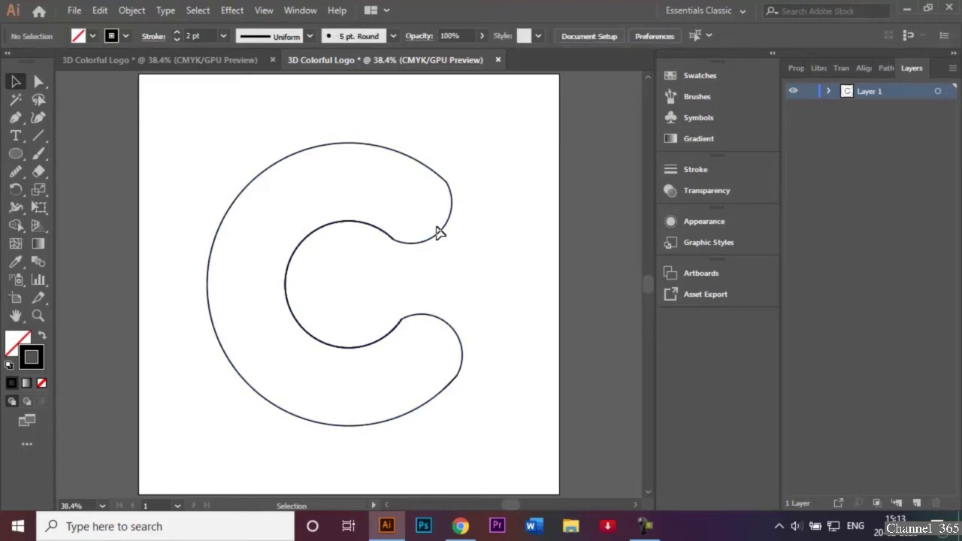
pyautogui.click(393, 328)
pyautogui.press('Delete')
# Round the C's lower inner junction corner to a radius of about 76 px.
pyautogui.press('a')
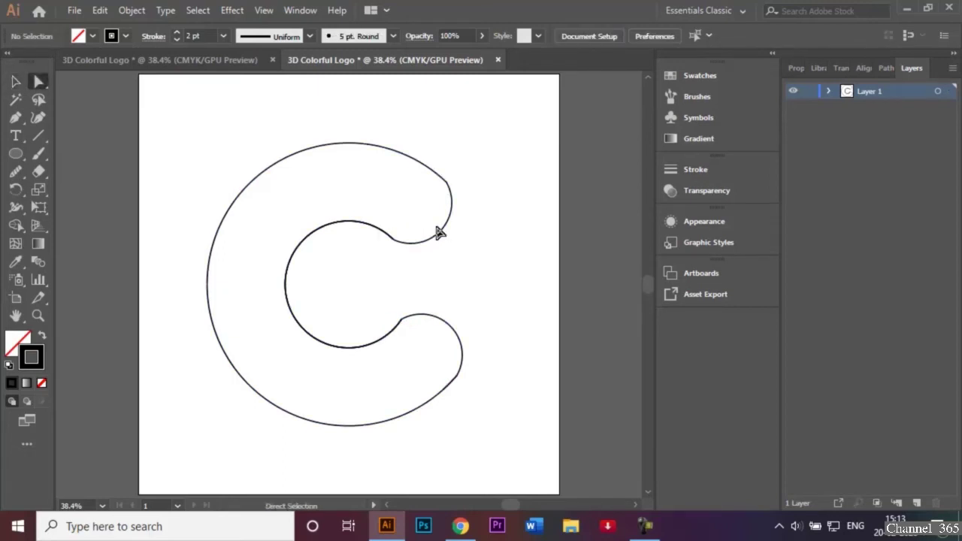
pyautogui.click(440, 233)
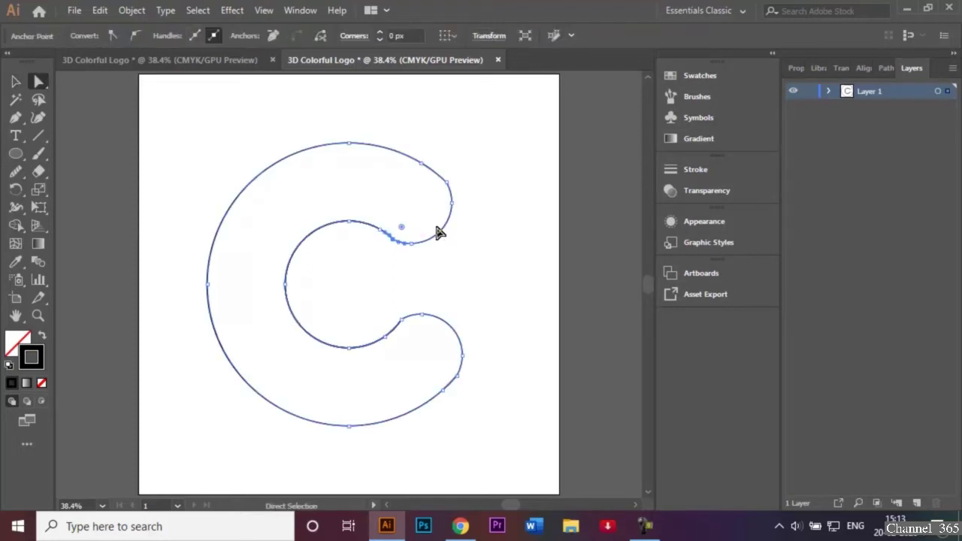
pyautogui.click(444, 272)
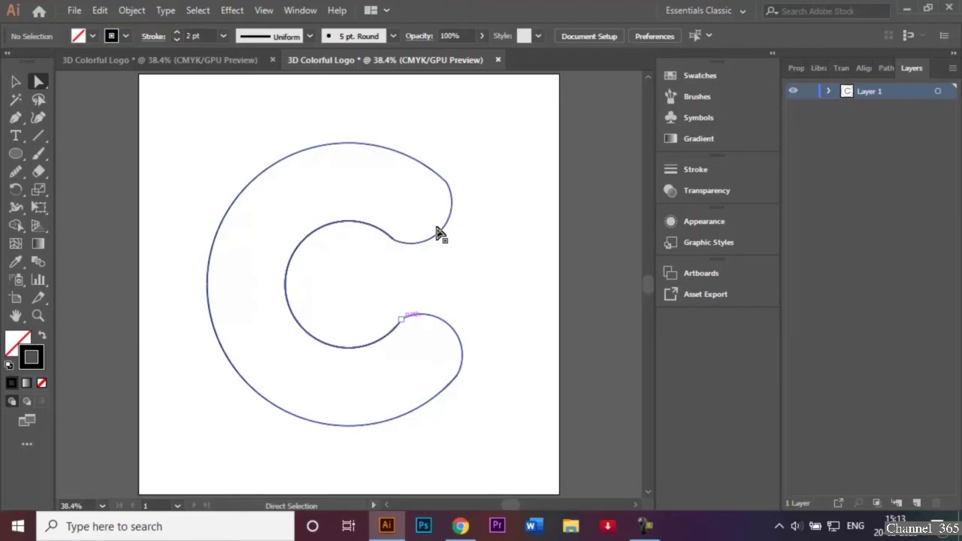
pyautogui.click(401, 320)
pyautogui.hotkey('ctrl', 'z')
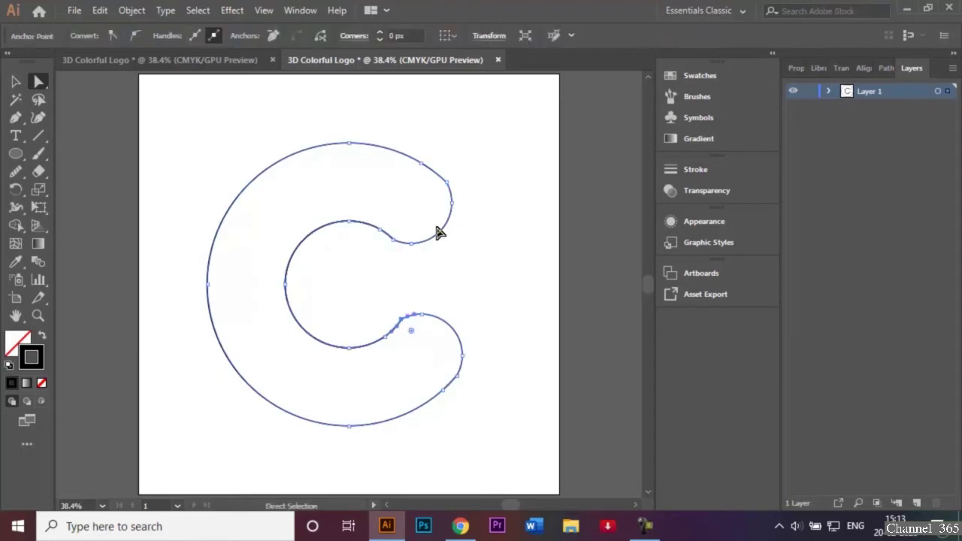
pyautogui.hotkey('ctrl', '+')
pyautogui.hotkey('ctrl', '+')
pyautogui.hotkey('ctrl', '+')
pyautogui.hotkey('ctrl', '+')
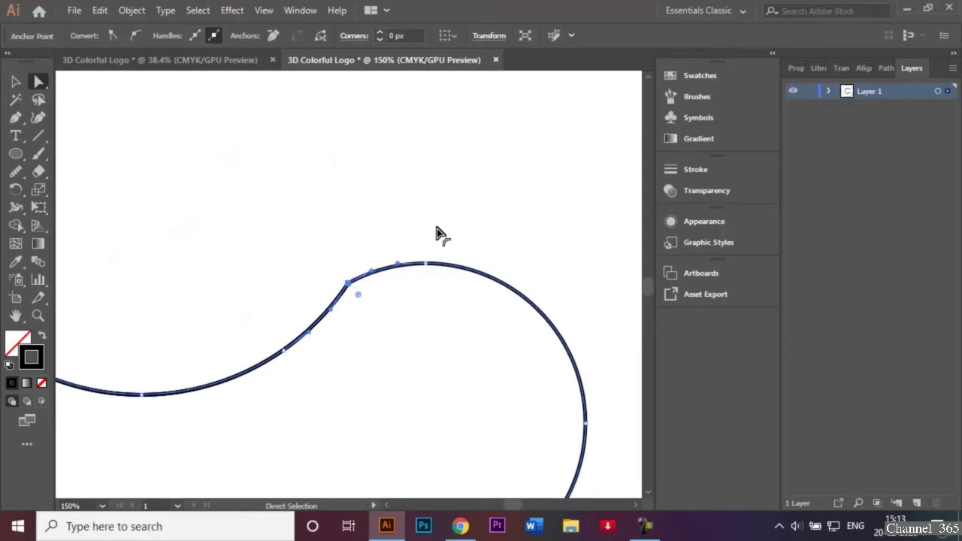
pyautogui.moveTo(357, 294); pyautogui.dragTo(426, 388)
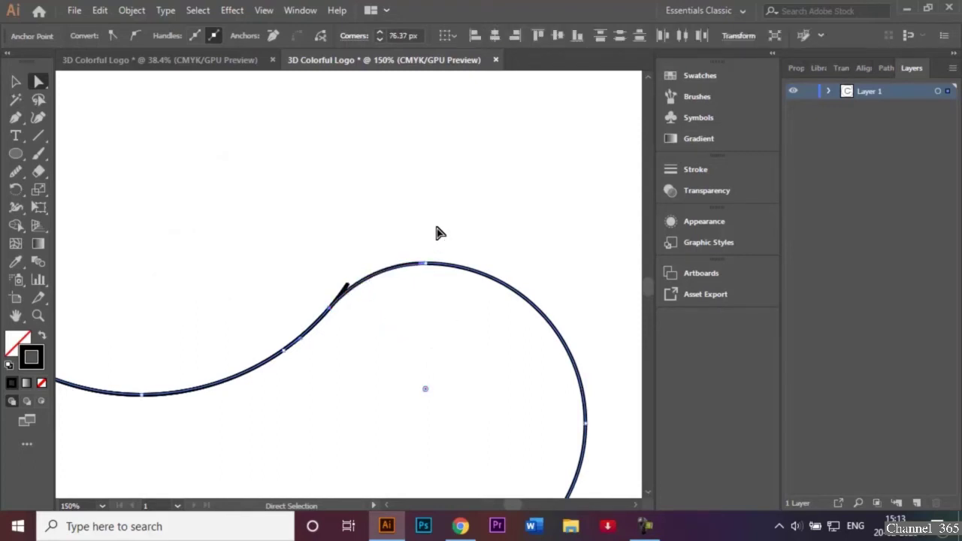
# Delete the leftover inner circle path that sticks out at the lower inner junction.
pyautogui.press('v')
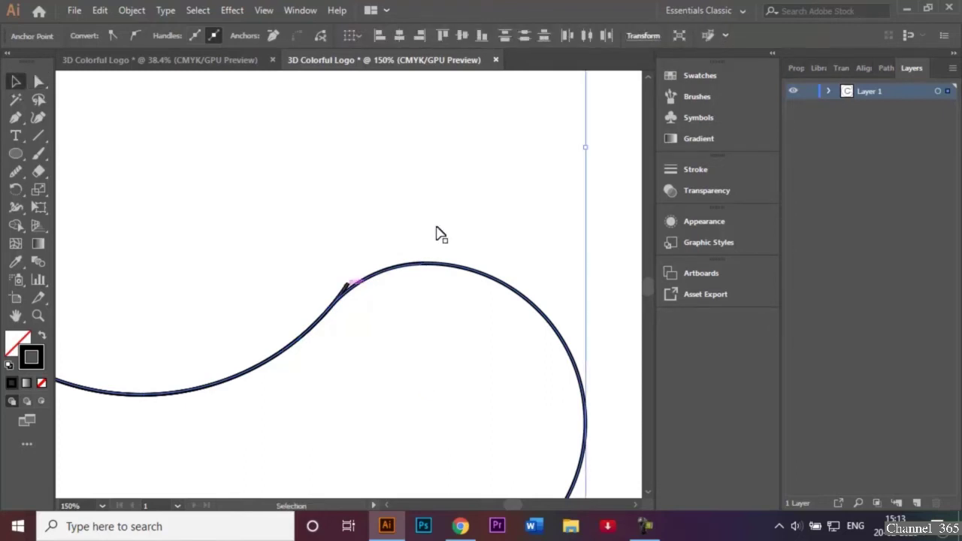
pyautogui.click(346, 287)
pyautogui.click(437, 228)
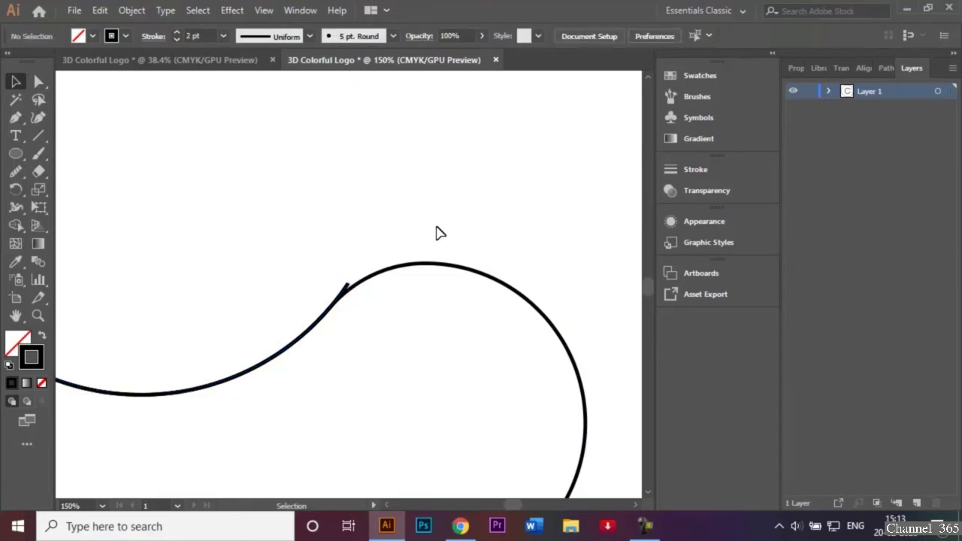
pyautogui.hotkey('ctrl', '0')
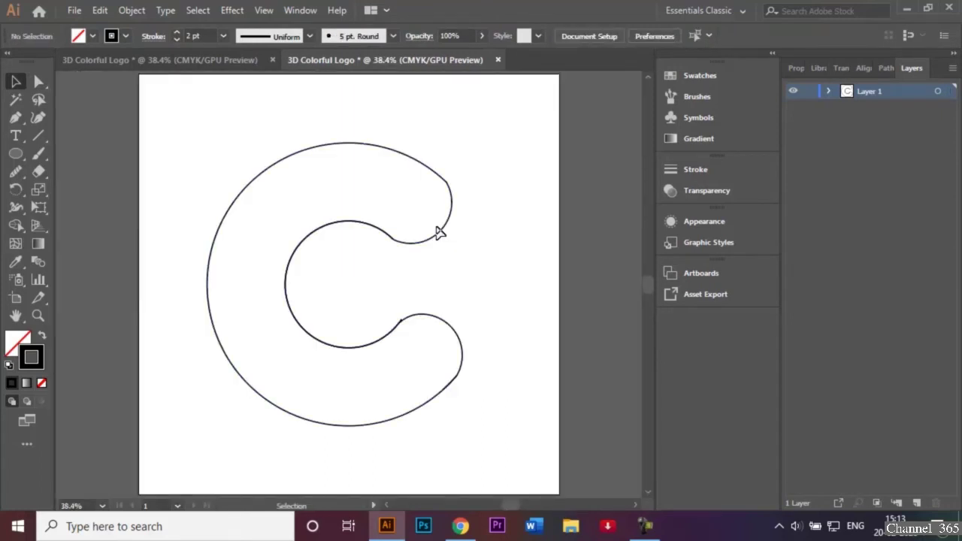
pyautogui.hotkey('ctrl', '+')
pyautogui.hotkey('ctrl', '+')
pyautogui.hotkey('ctrl', '+')
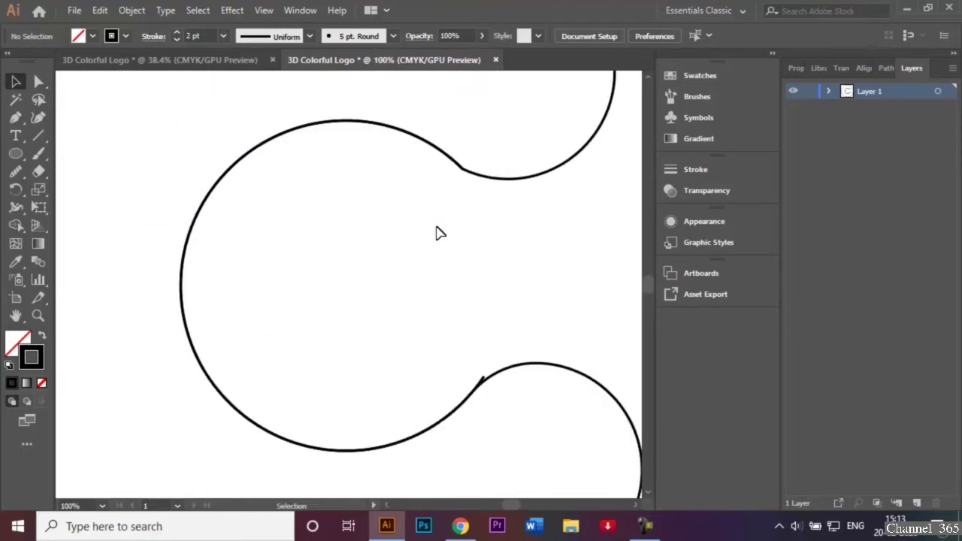
pyautogui.click(440, 233)
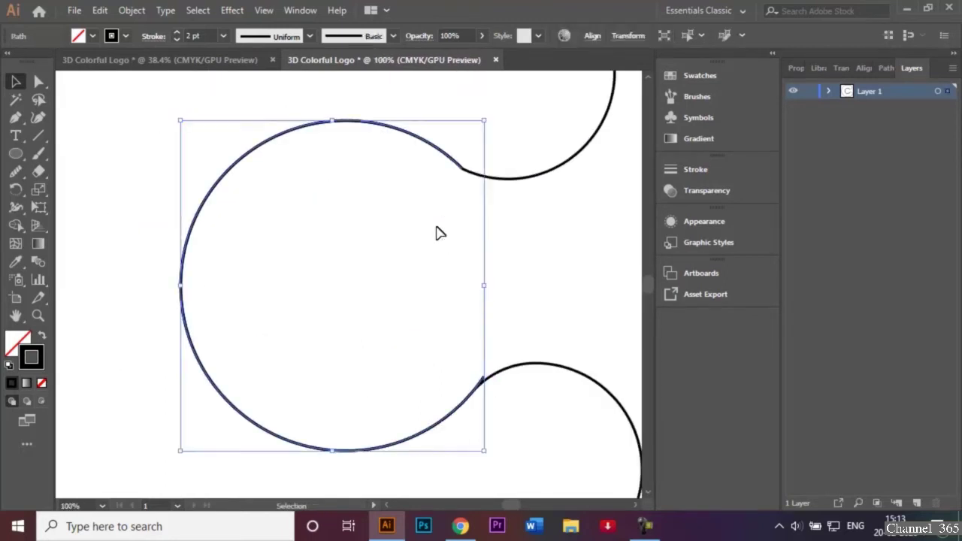
pyautogui.press('Delete')
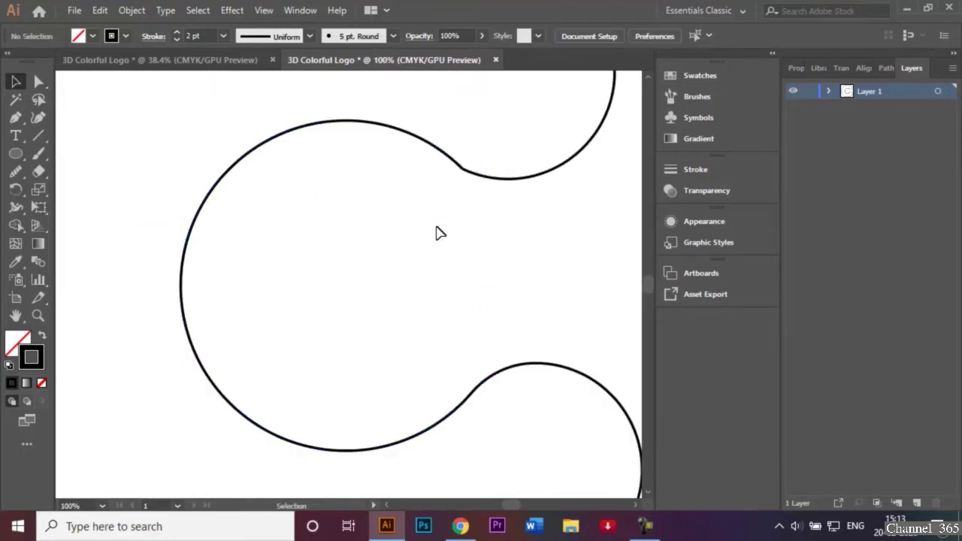
# Round the C's upper inner junction corner to a radius of about 83 px.
pyautogui.press('a')
pyautogui.click(440, 233)
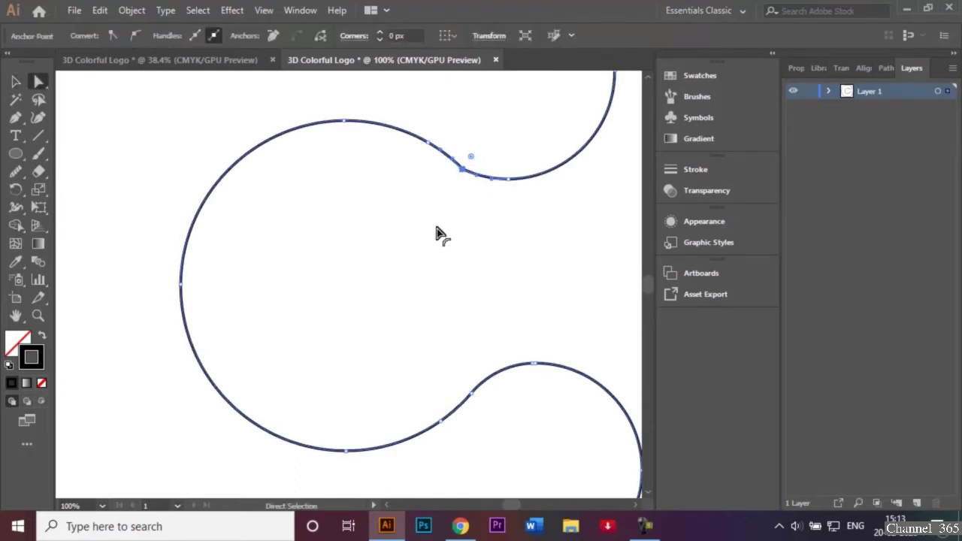
pyautogui.moveTo(471, 156); pyautogui.dragTo(578, 88)
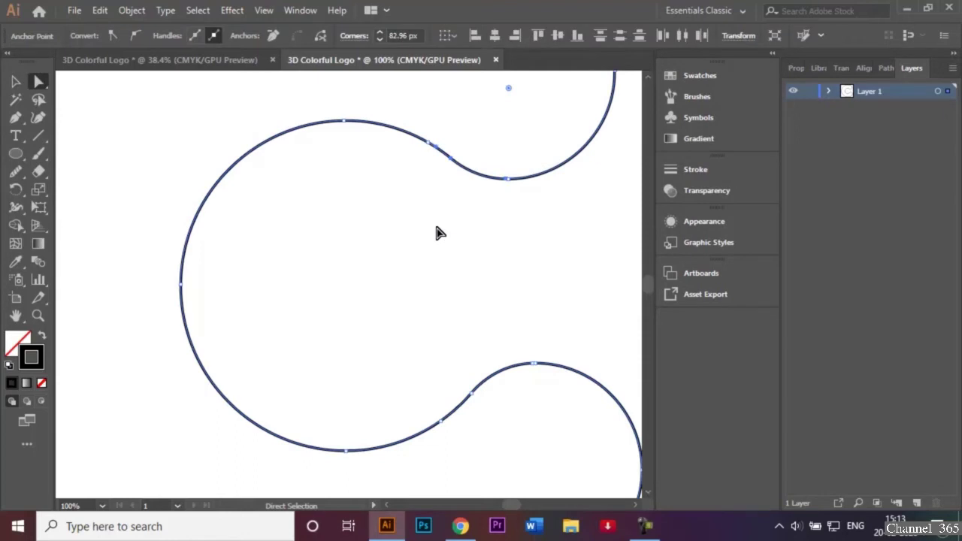
pyautogui.press('v')
pyautogui.click(440, 233)
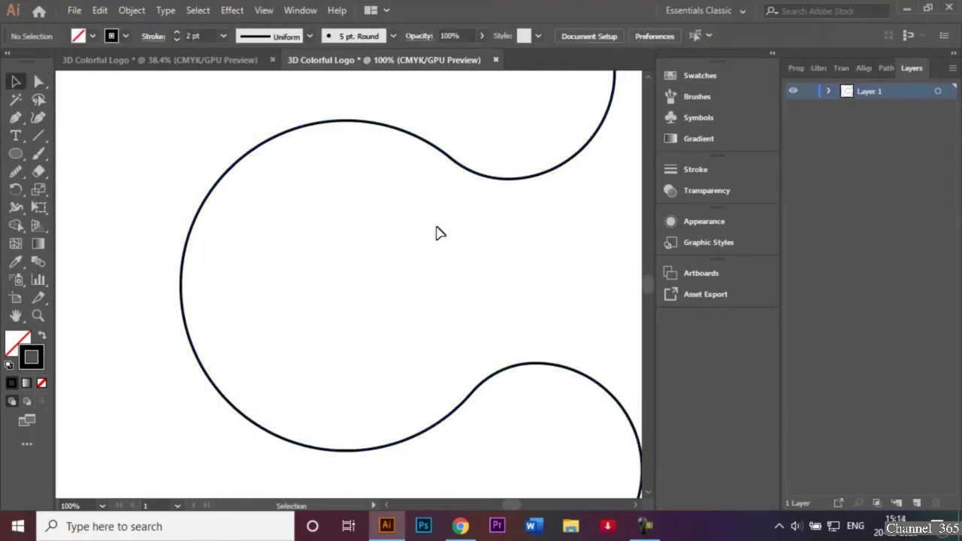
pyautogui.hotkey('ctrl', '0')
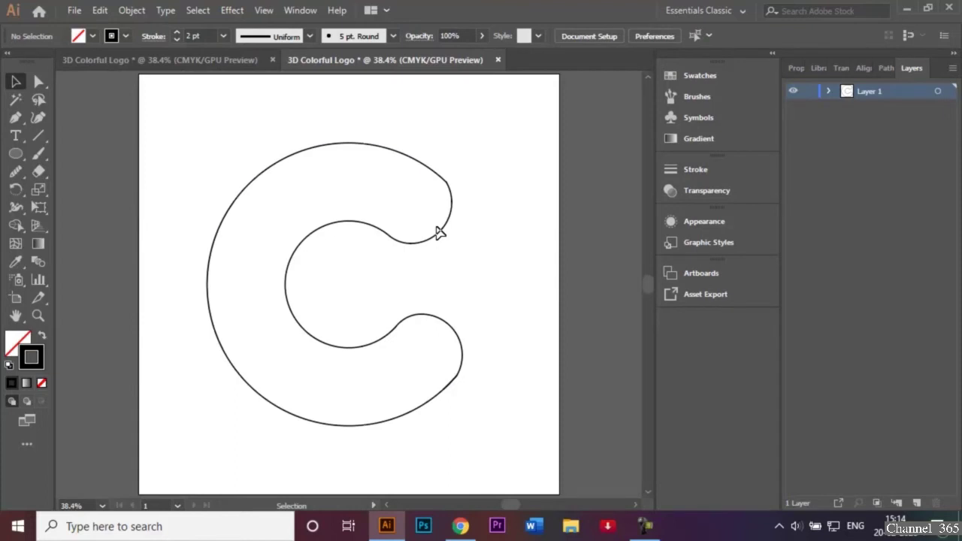
# Round the outer corner at the C's upper tip to a radius of about 83 px.
pyautogui.press('a')
pyautogui.click(440, 233)
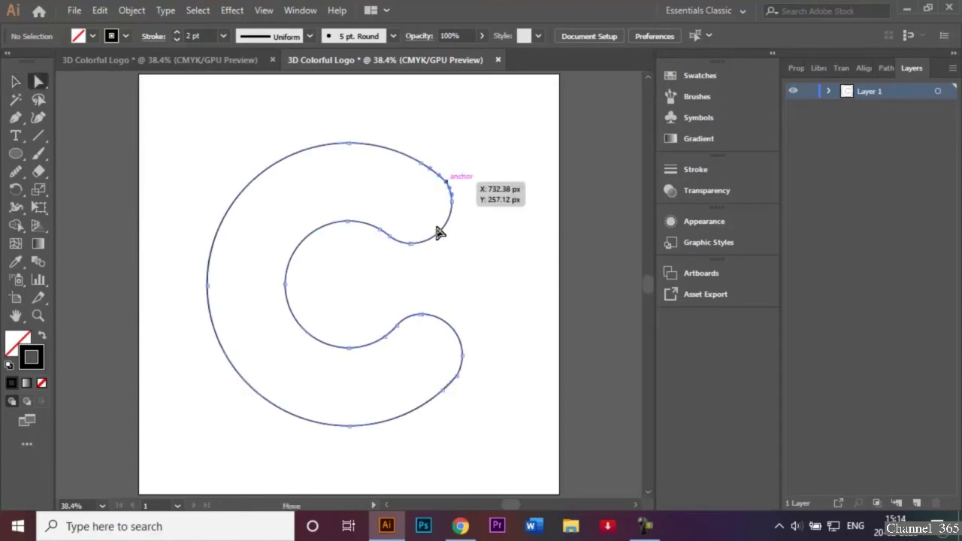
pyautogui.click(446, 181)
pyautogui.moveTo(434, 191); pyautogui.dragTo(417, 202)
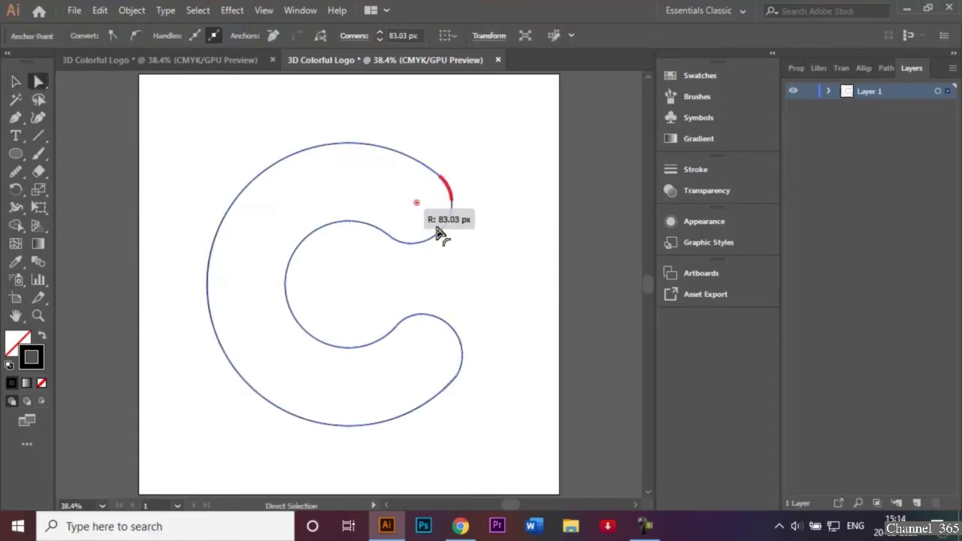
# Deselect the rounded C outline and compare it with the finished colorful logo in the other open document.
pyautogui.moveTo(440, 233); pyautogui.dragTo(440, 233)
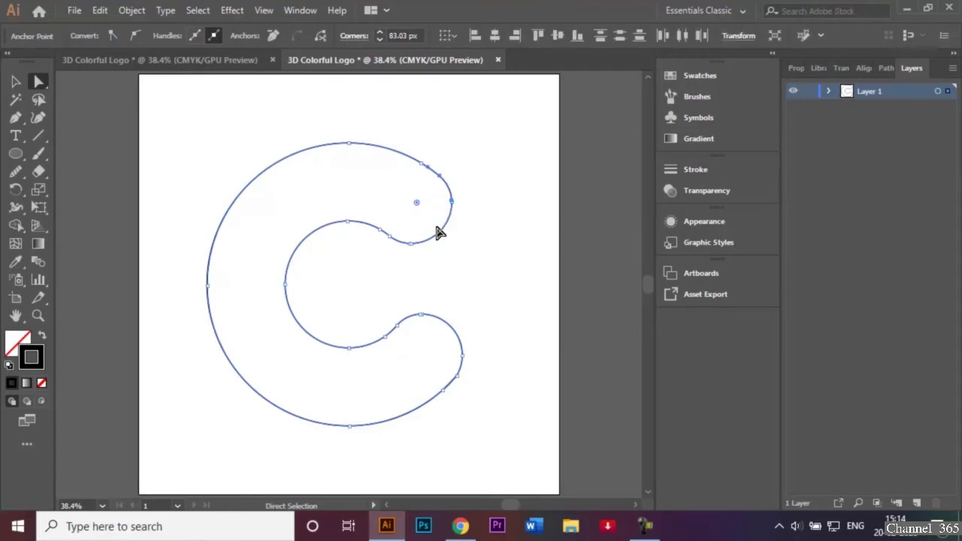
pyautogui.press('v')
pyautogui.click(438, 229)
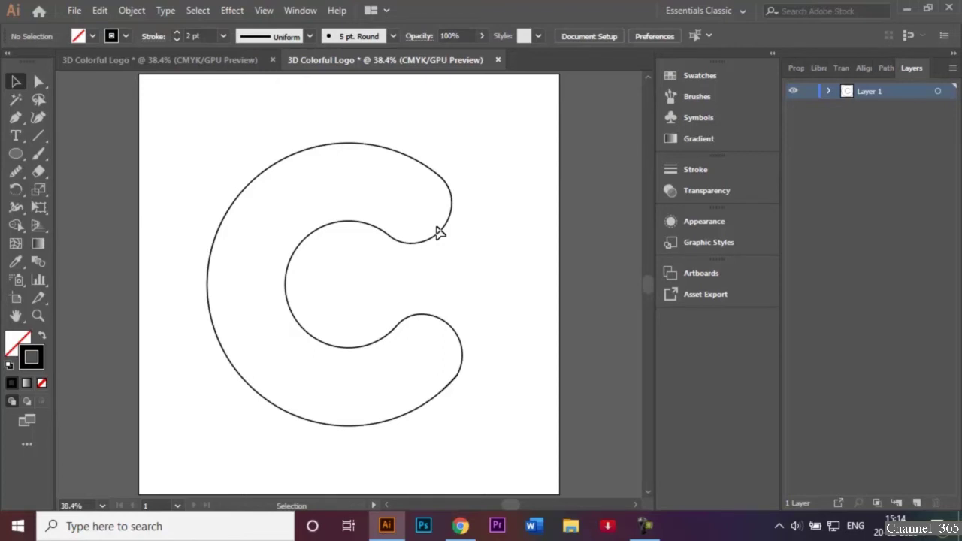
pyautogui.hotkey('ctrl', 'Tab')
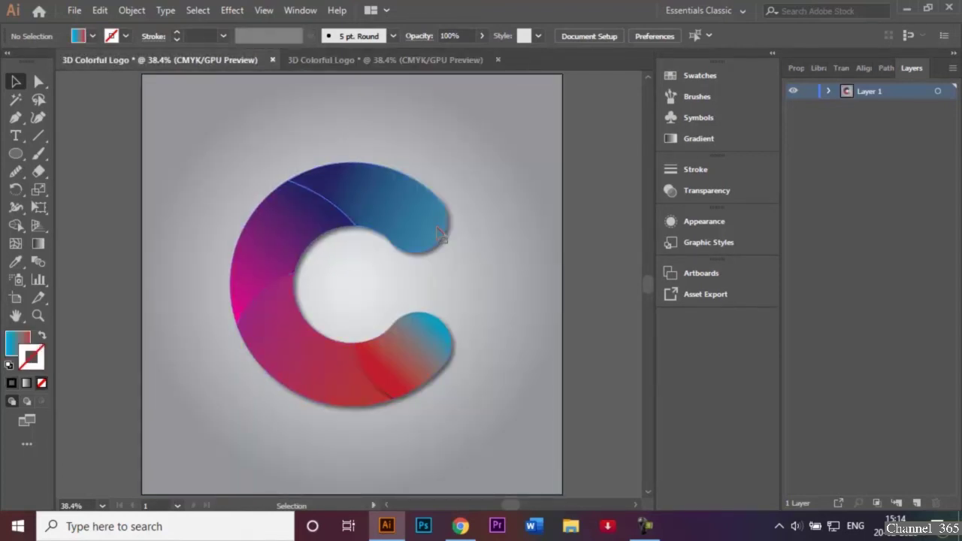
pyautogui.hotkey('ctrl', 'Tab')
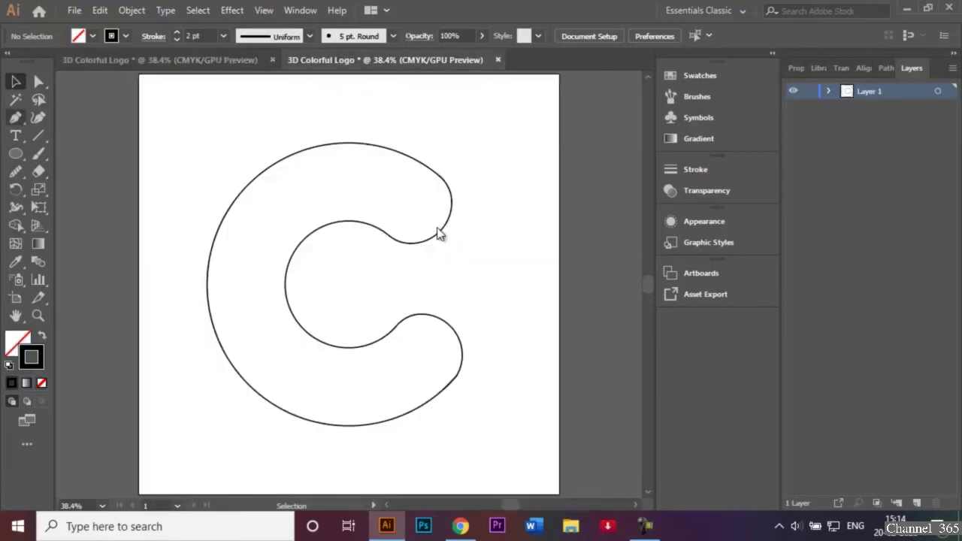
# Draw an upward-bowed Pen curve across the C's upper-left arm, from outside the outline to about X 554, Y 421 px inside the opening.
pyautogui.press('p')
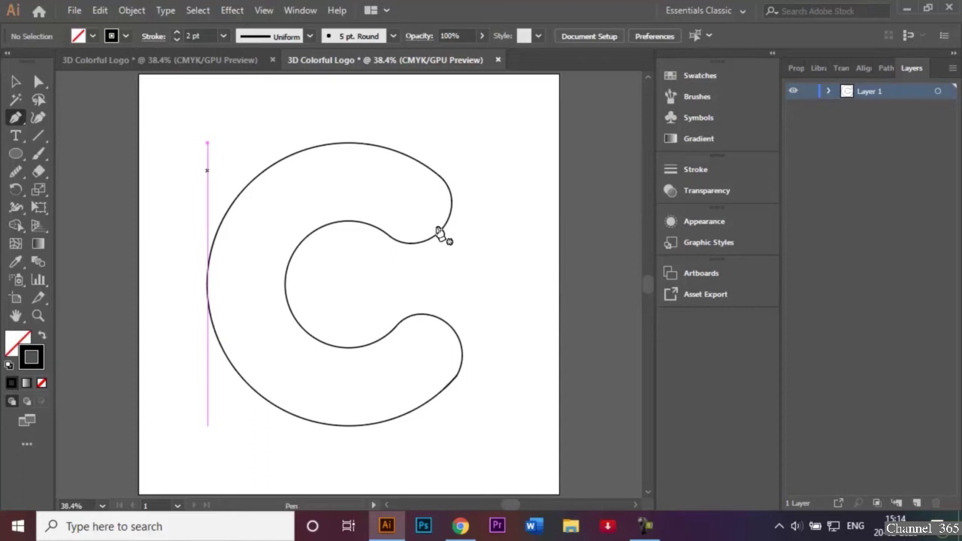
pyautogui.click(207, 170)
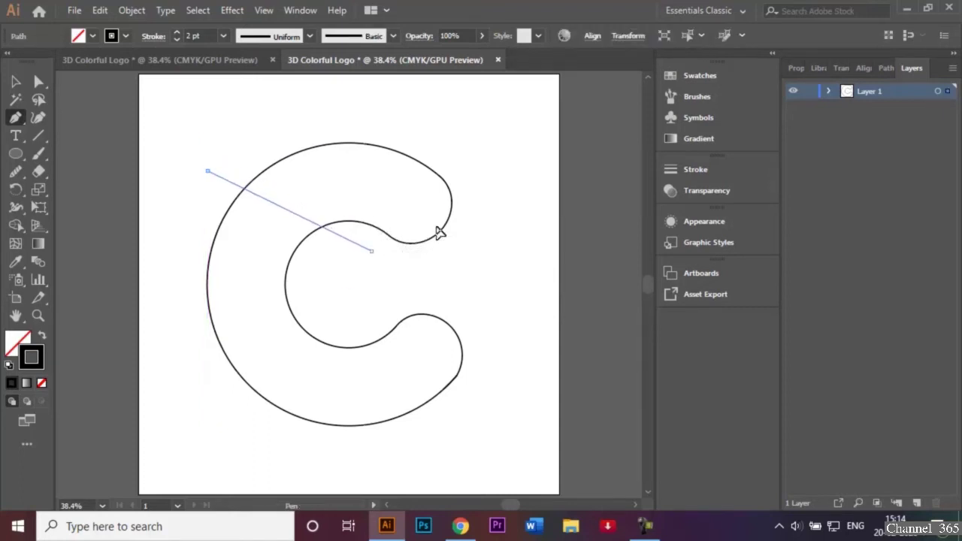
pyautogui.moveTo(371, 250); pyautogui.dragTo(418, 357)
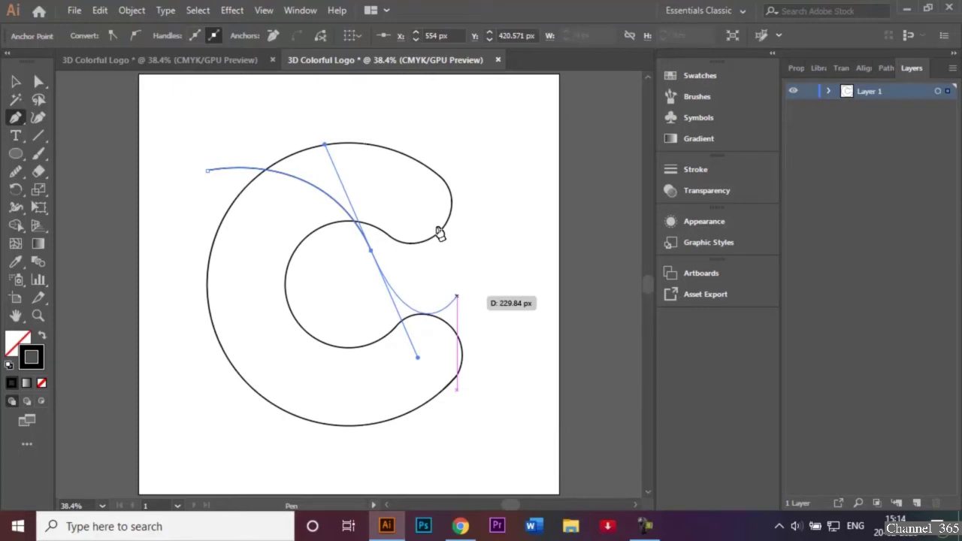
pyautogui.click(16, 81)
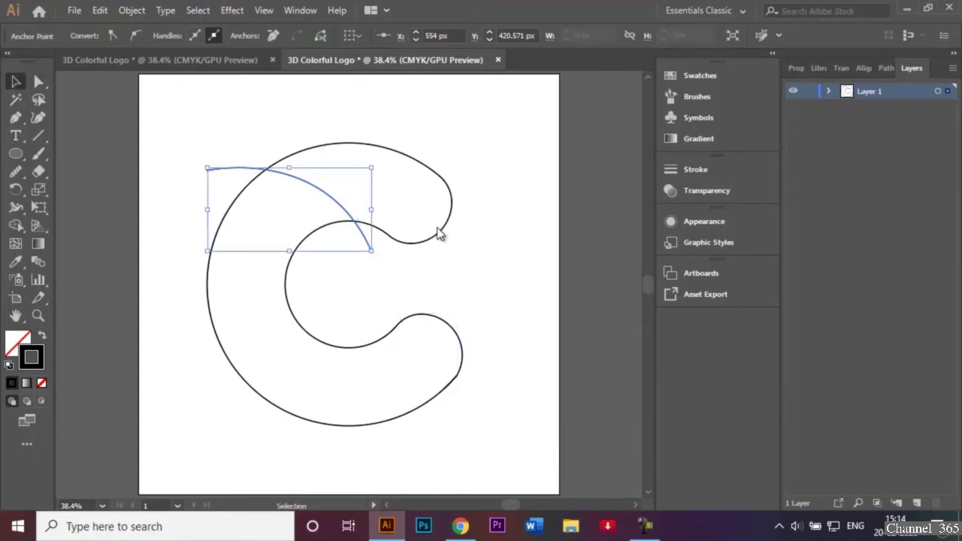
pyautogui.click(440, 234)
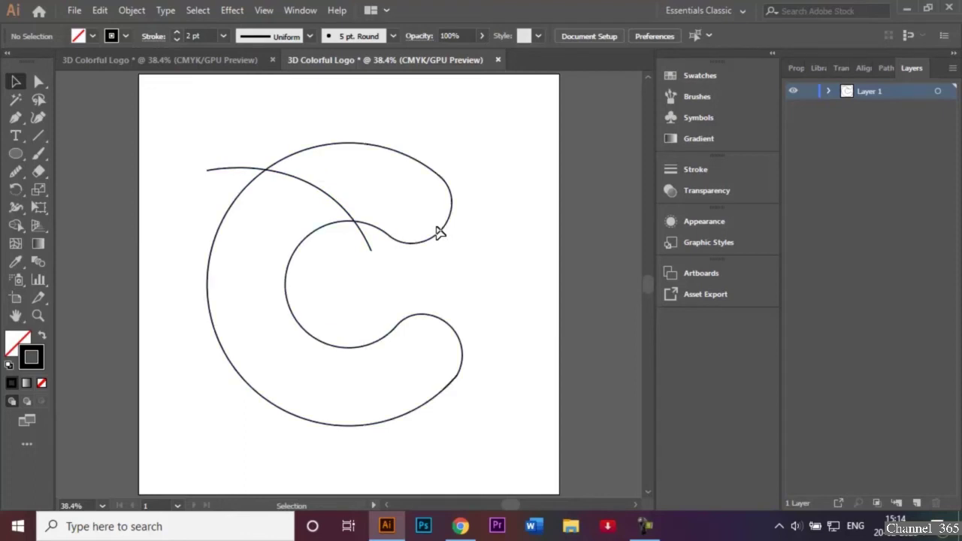
# Draw a downward-bowed Pen curve across the C's left side, from outside the outline to about X 467, Y 576 px inside the opening.
pyautogui.press('p')
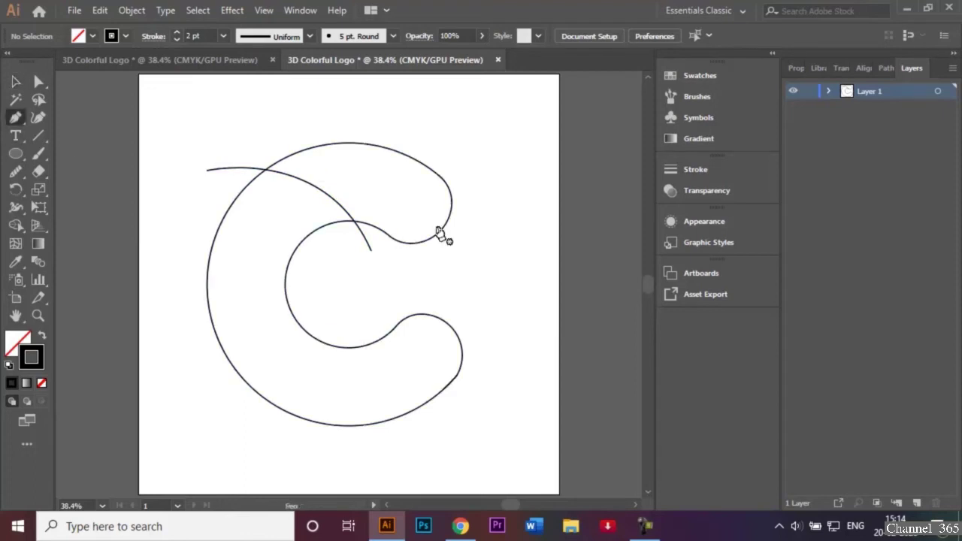
pyautogui.click(186, 235)
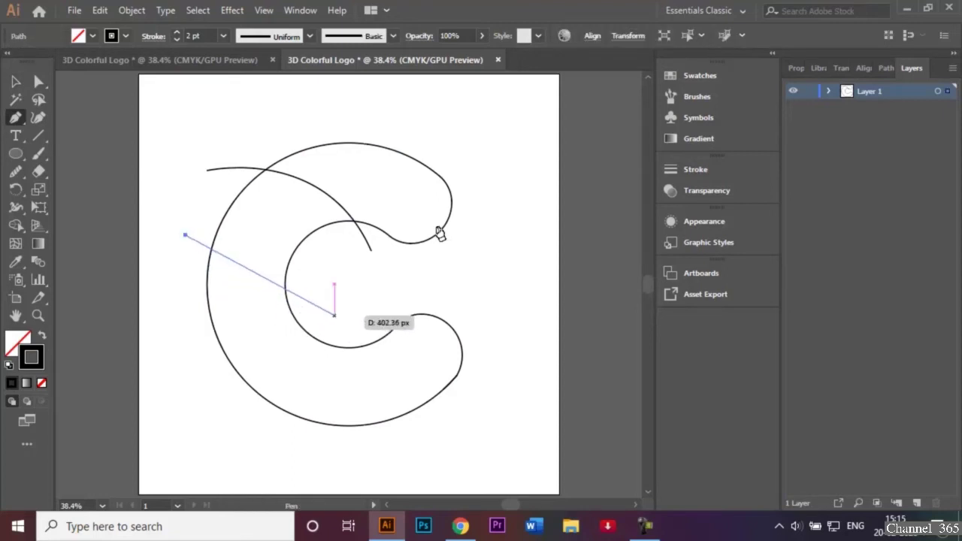
pyautogui.moveTo(335, 316); pyautogui.dragTo(449, 265)
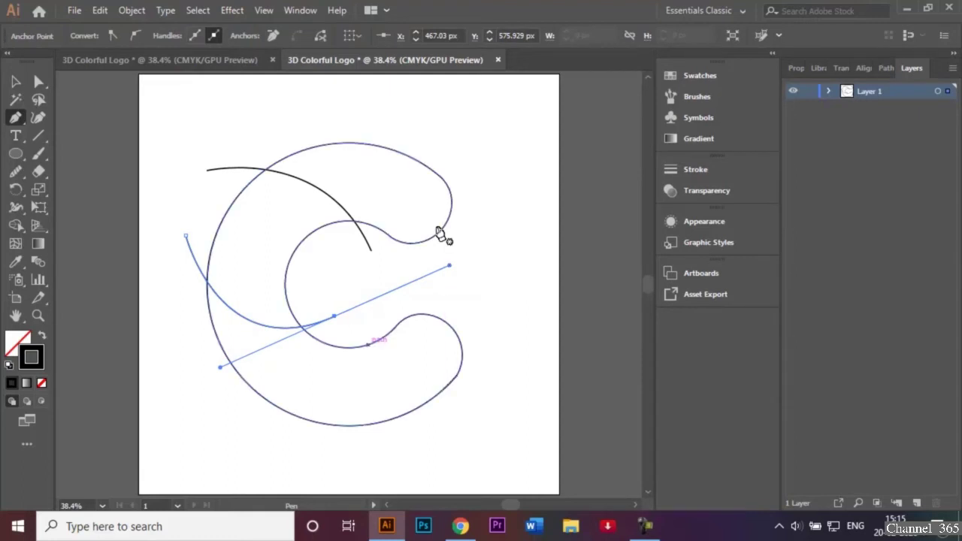
pyautogui.press('ctrl')
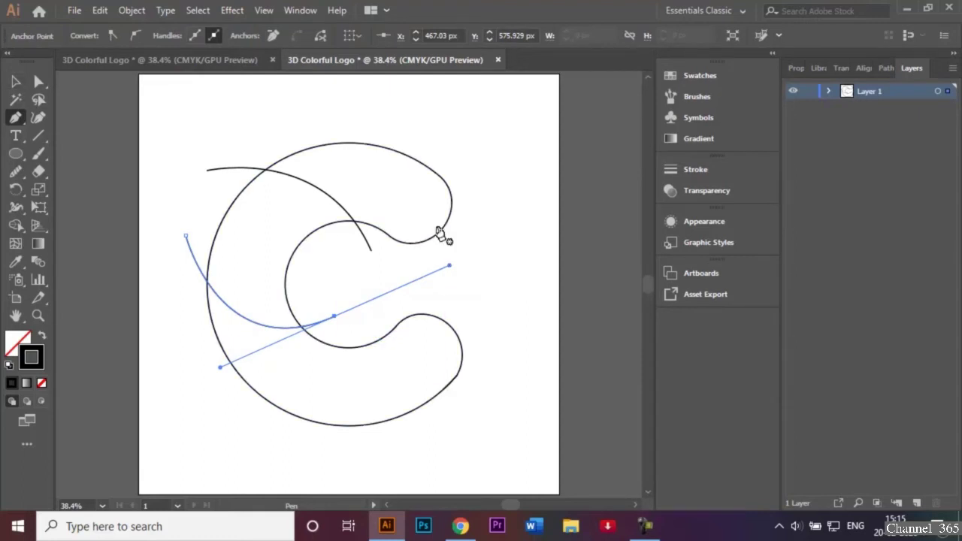
# Draw a curved Pen path across the C's lower arm, from inside the opening to about X 749, Y 888 px below the outline.
pyautogui.moveTo(360, 329); pyautogui.dragTo(545, 459)
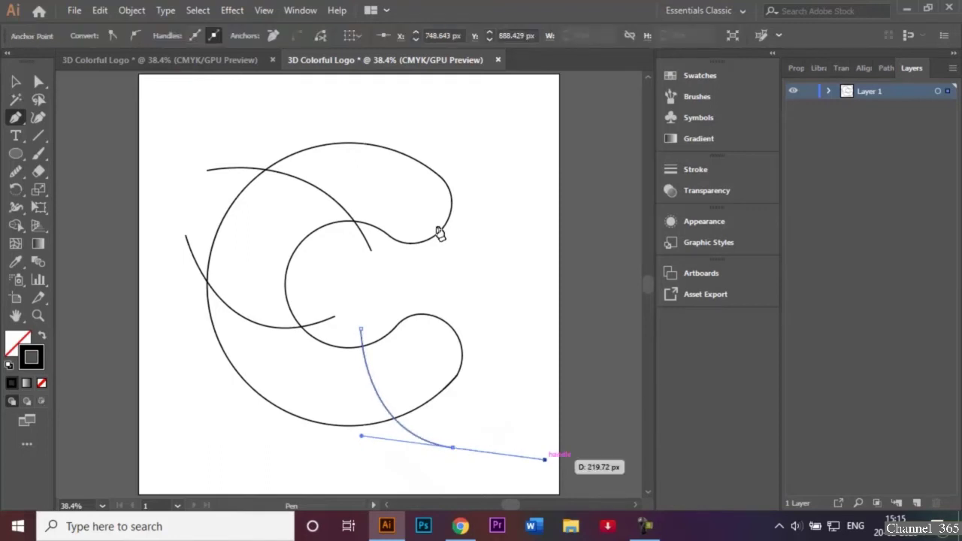
pyautogui.press('v')
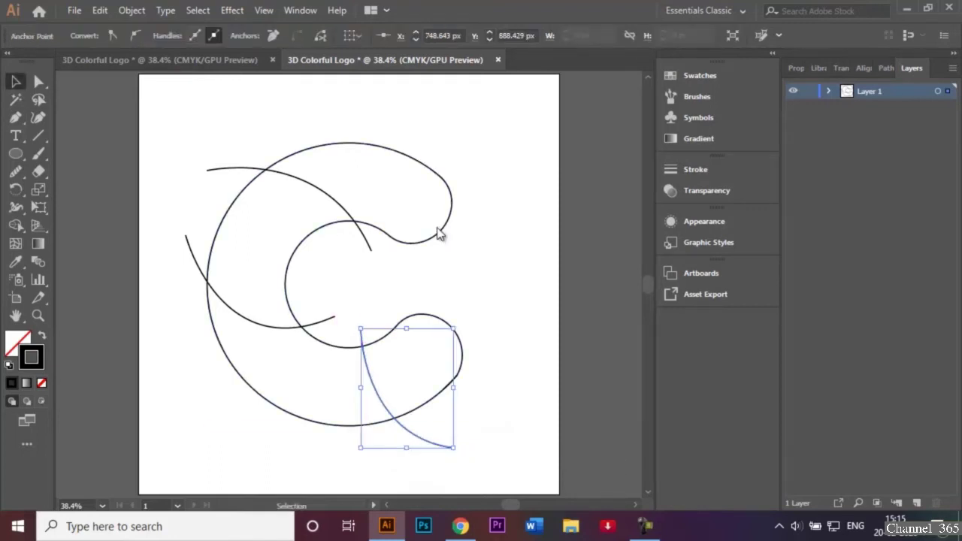
pyautogui.click(437, 230)
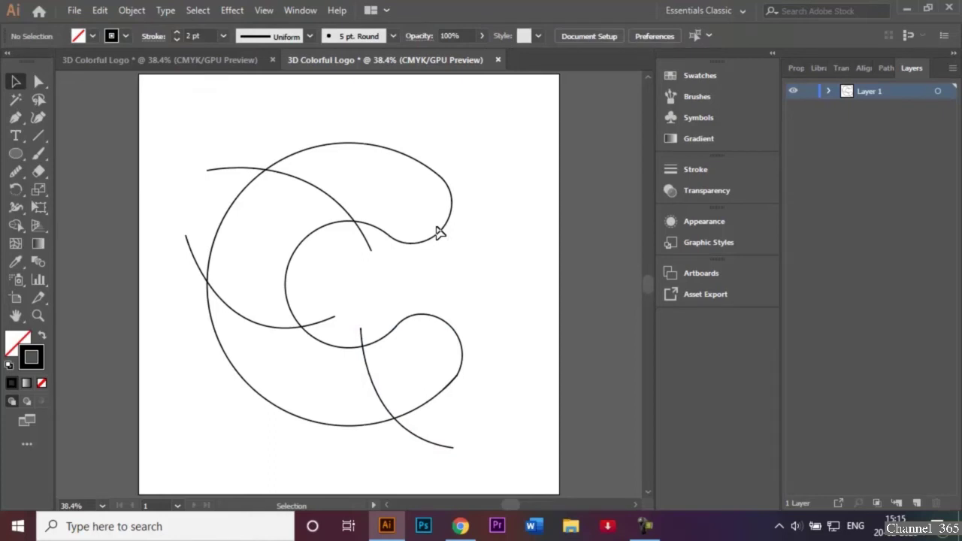
# Select all paths and create the C's upper segment with the Shape Builder, filled light blue.
pyautogui.hotkey('ctrl', 'a')
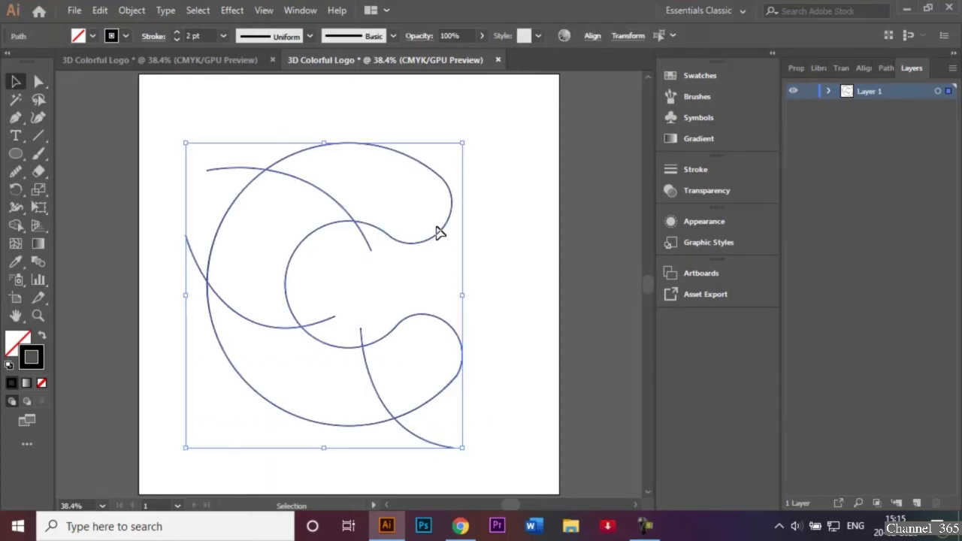
pyautogui.hotkey('shift', 'm')
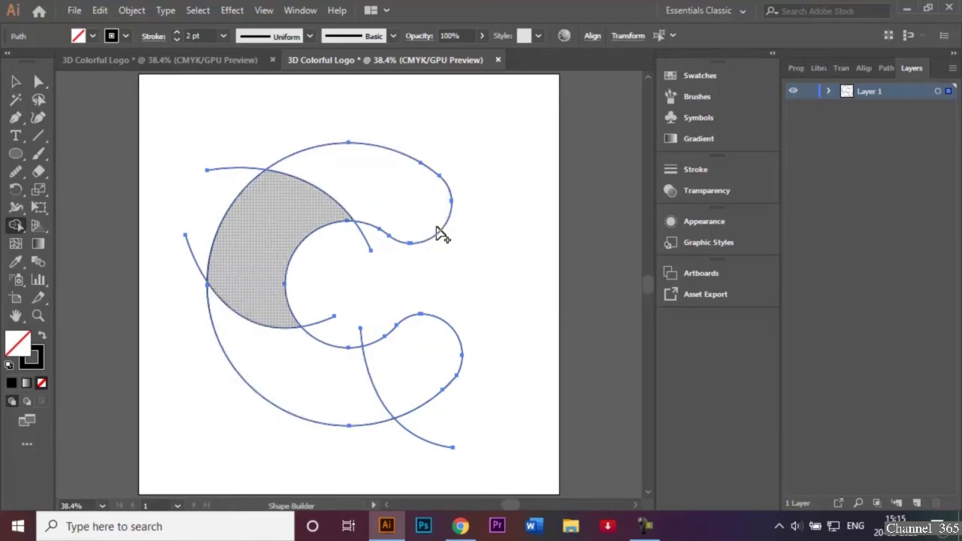
pyautogui.click(92, 37)
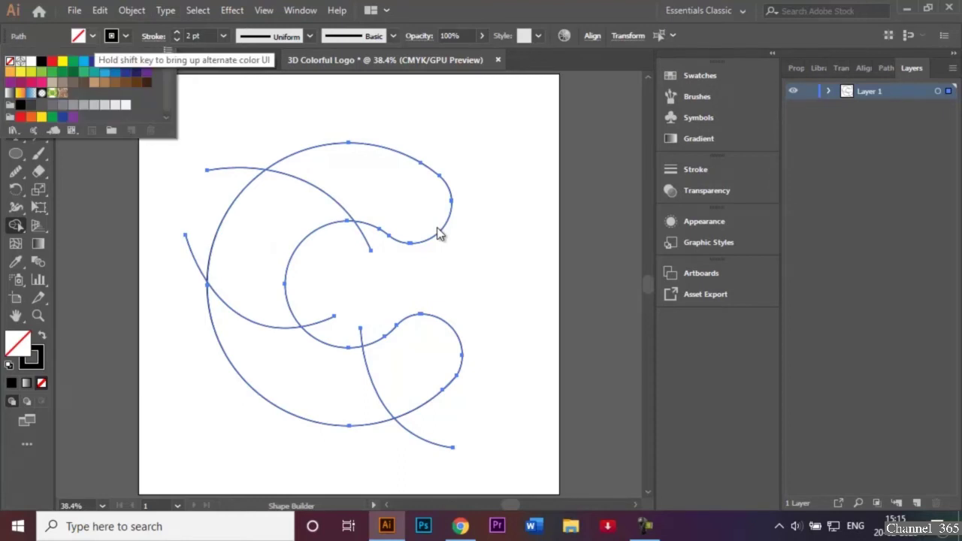
pyautogui.click(84, 62)
pyautogui.click(92, 36)
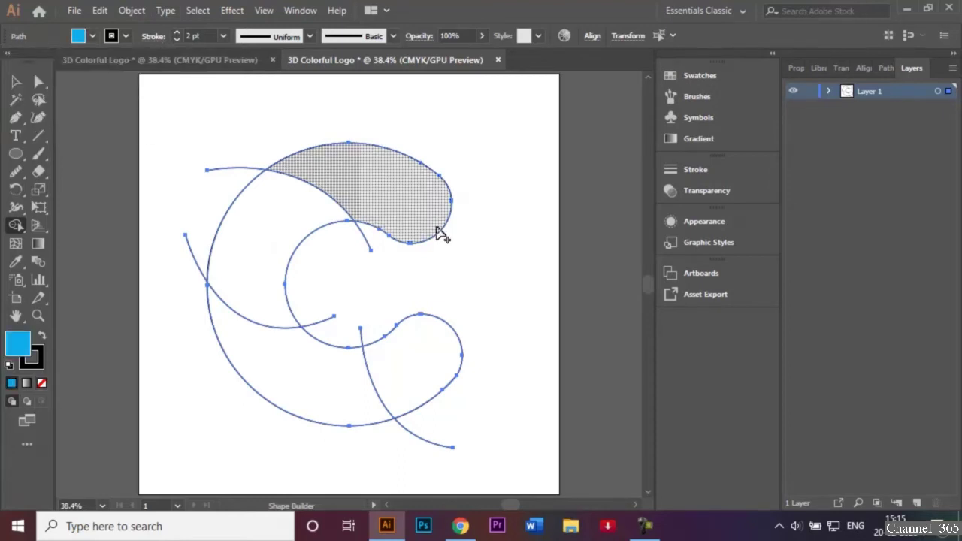
pyautogui.click(441, 236)
# Create the C's left segment between the two upper dividing curves, filled dark blue.
pyautogui.press('Right')
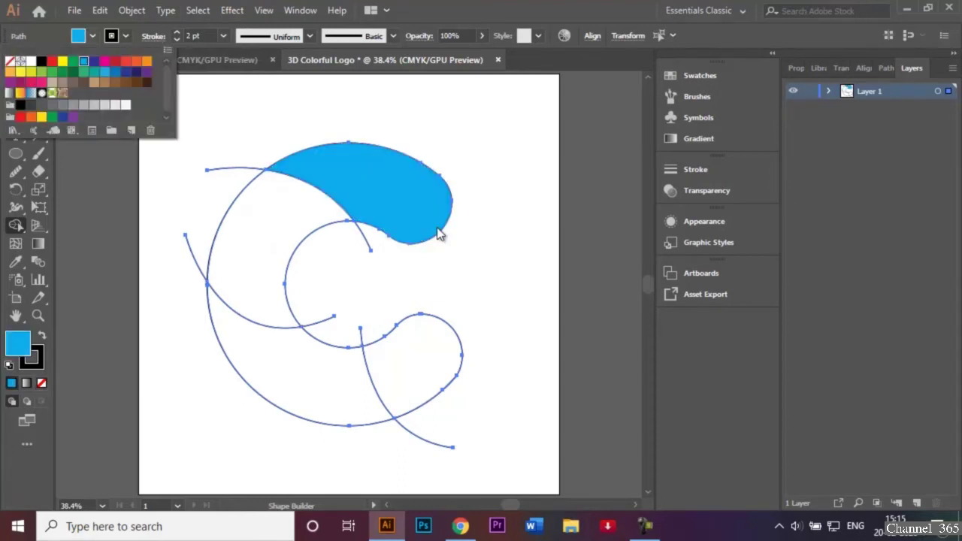
pyautogui.click(94, 62)
pyautogui.click(92, 36)
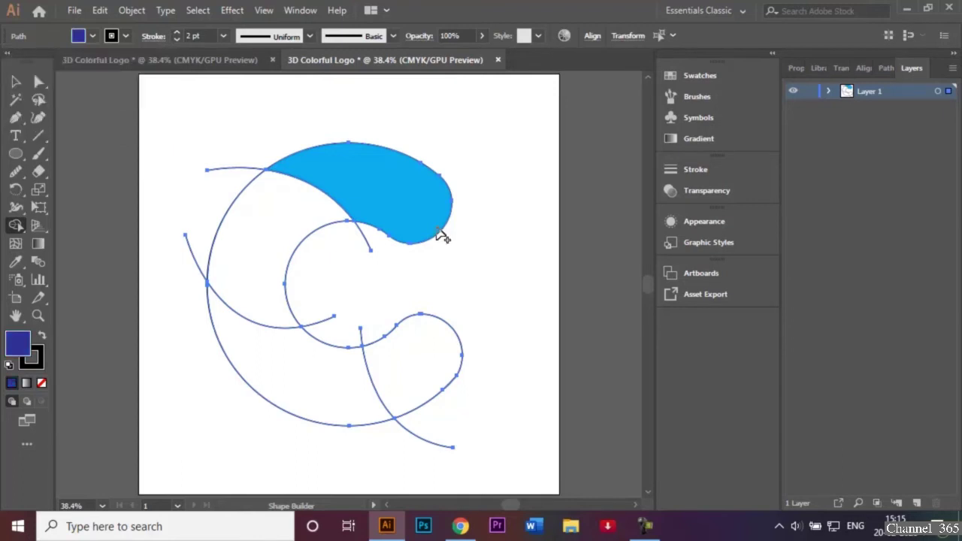
pyautogui.click(252, 252)
# Create the C's lower-left segment between the second and third dividing curves, filled teal.
pyautogui.press('Left')
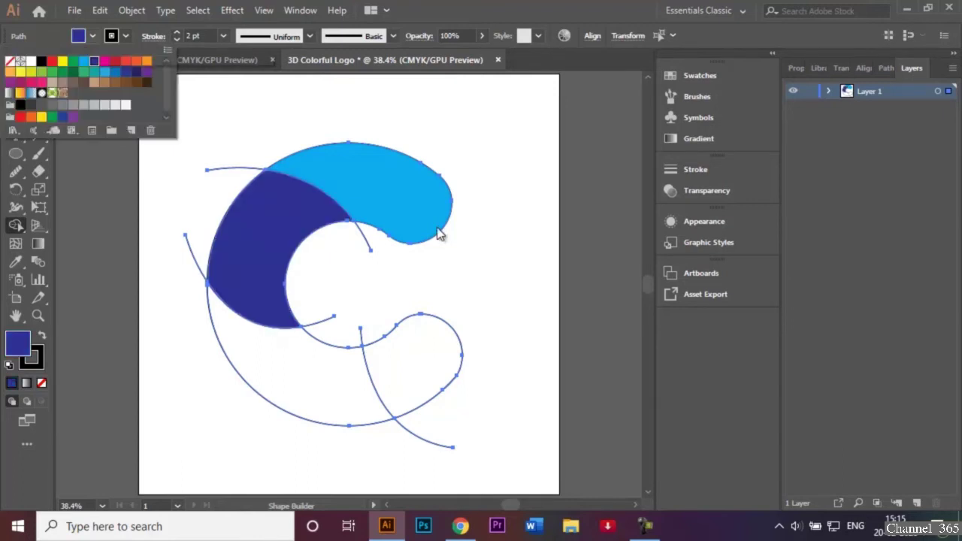
pyautogui.press('Down')
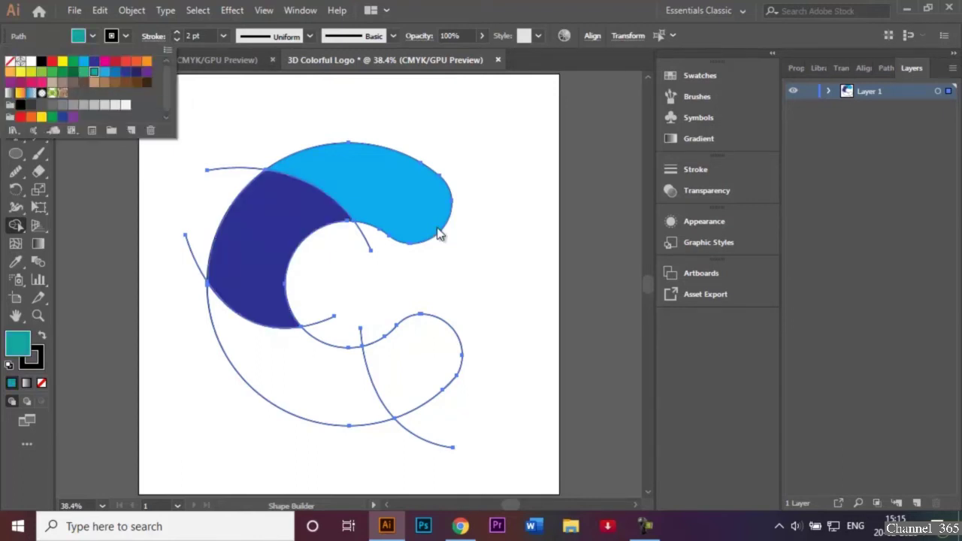
pyautogui.click(297, 372)
pyautogui.click(297, 373)
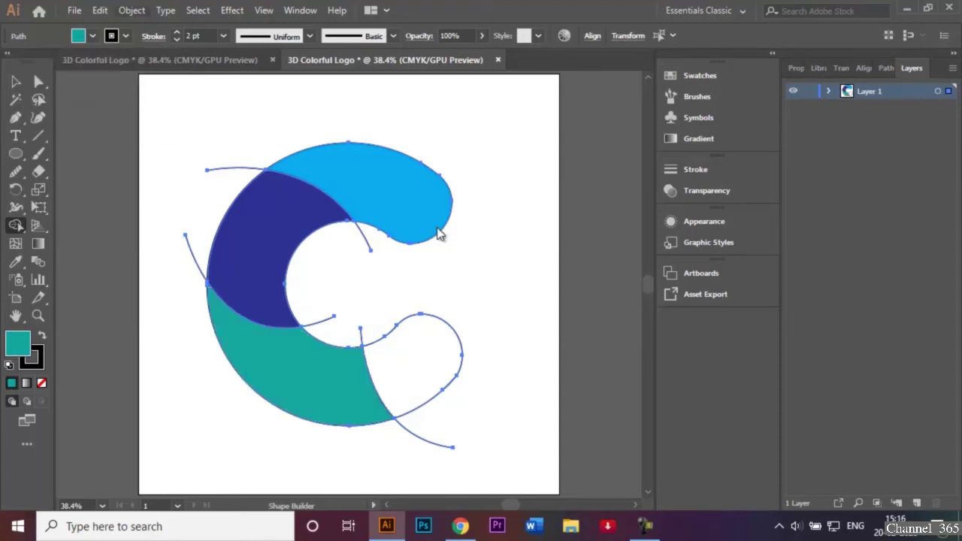
# Create the C's lower tip segment beyond the third dividing curve, filled green.
pyautogui.click(92, 37)
pyautogui.click(92, 36)
pyautogui.click(92, 36)
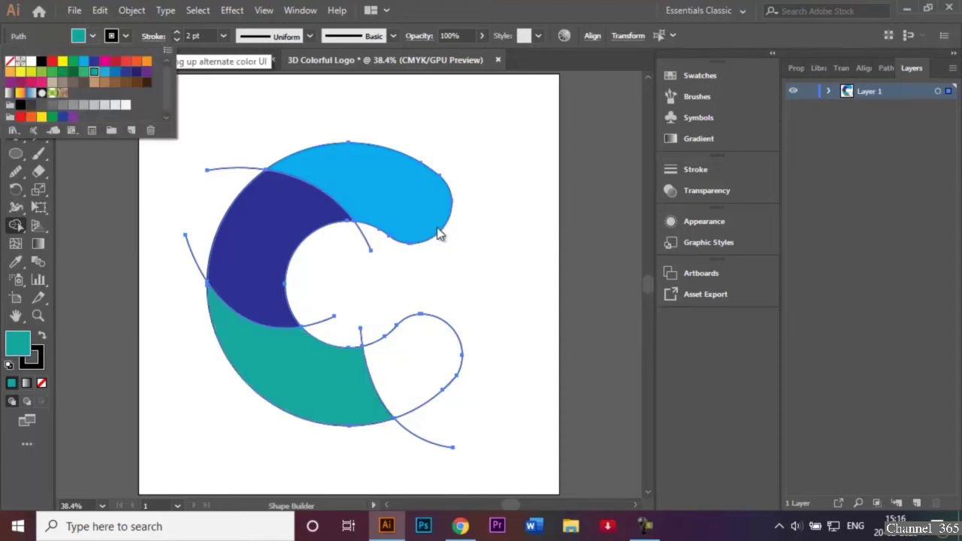
pyautogui.press('Left')
pyautogui.click(415, 364)
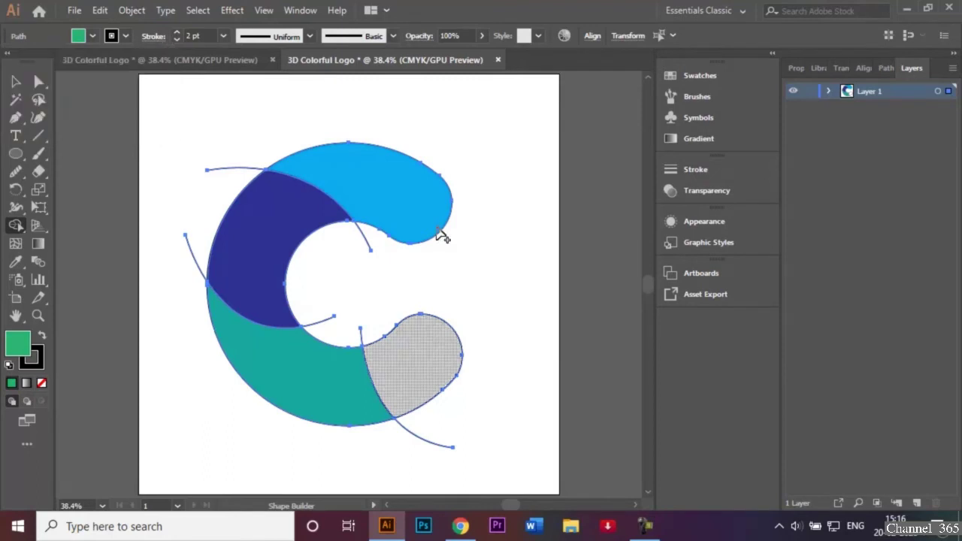
pyautogui.click(415, 364)
# Delete the leftover ends of the three dividing curves that stick out beyond the C's outer and inner edges.
pyautogui.press('v')
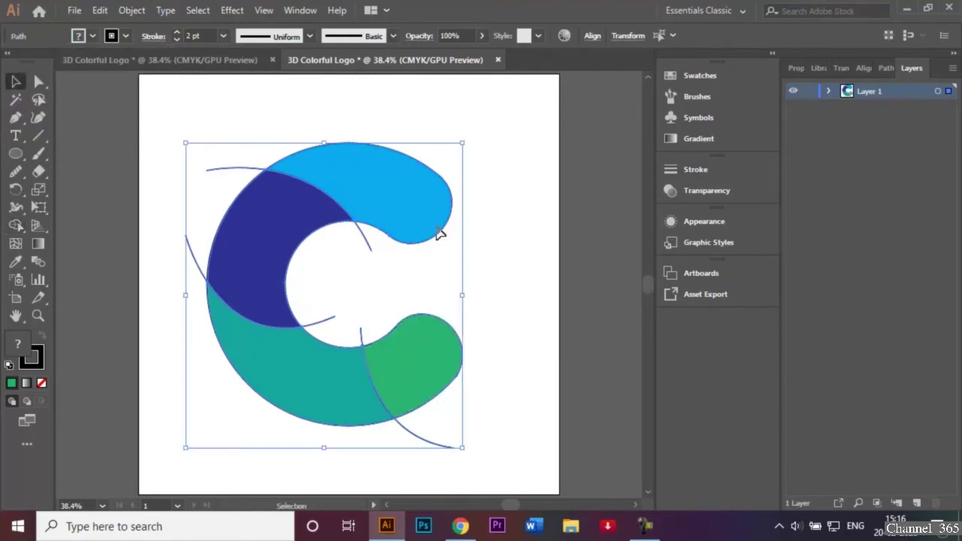
pyautogui.hotkey('ctrl', 'shift', 'a')
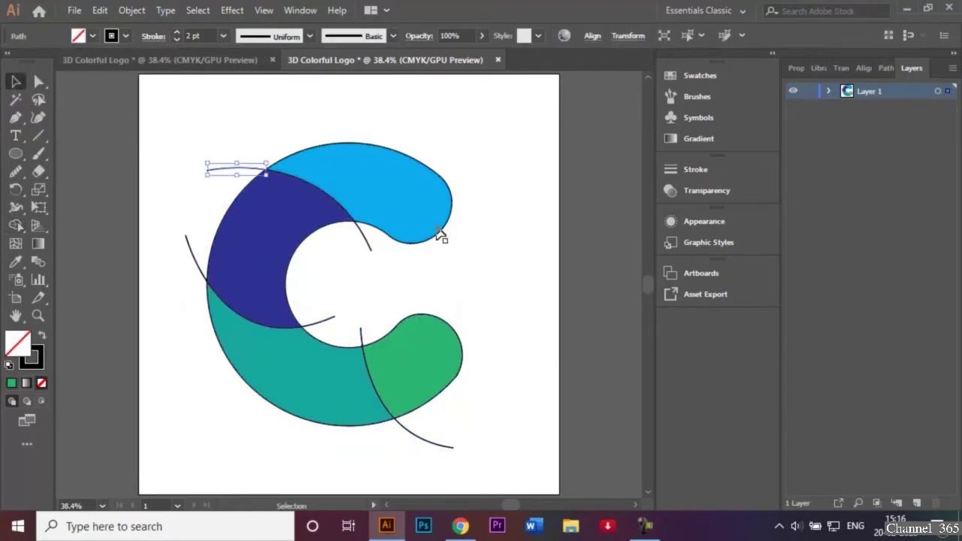
pyautogui.keyDown('shift'); pyautogui.click(365, 237); pyautogui.keyUp('shift')
pyautogui.keyDown('shift'); pyautogui.click(327, 318); pyautogui.keyUp('shift')
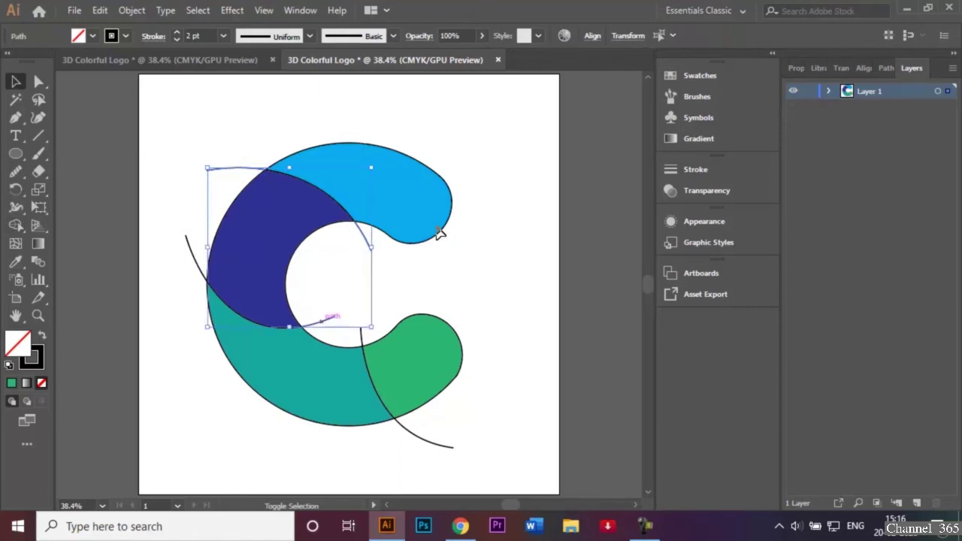
pyautogui.keyDown('shift'); pyautogui.click(190, 242); pyautogui.keyUp('shift')
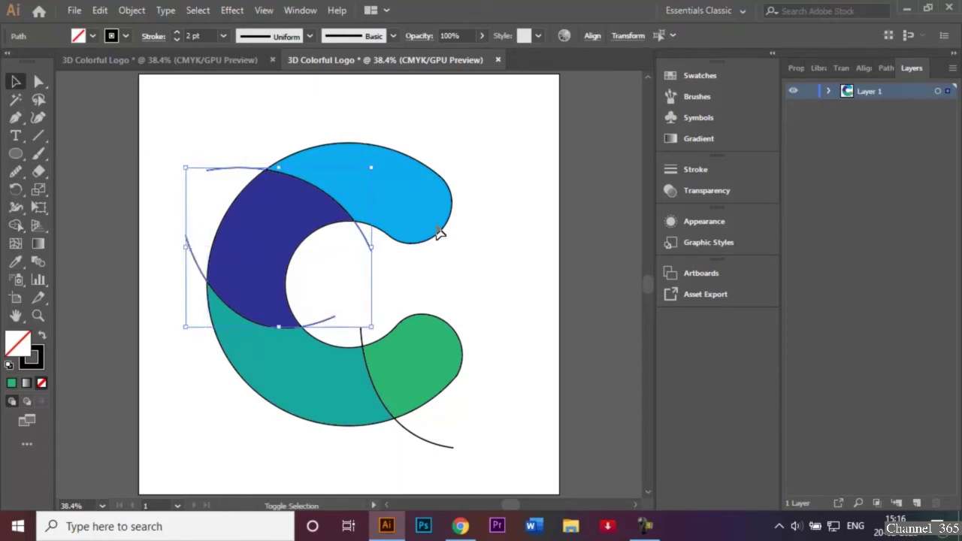
pyautogui.keyDown('shift'); pyautogui.click(361, 336); pyautogui.keyUp('shift')
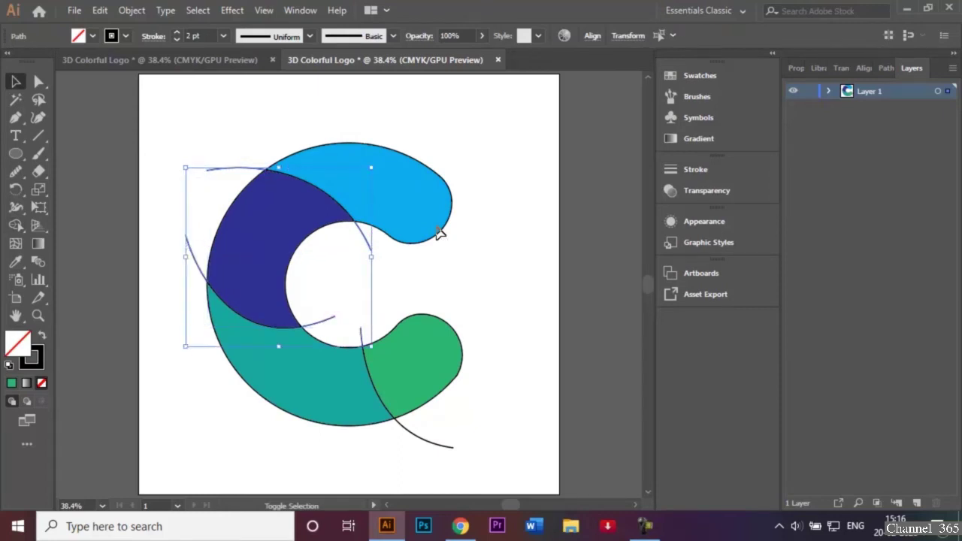
pyautogui.keyDown('shift'); pyautogui.click(447, 444); pyautogui.keyUp('shift')
pyautogui.press('Delete')
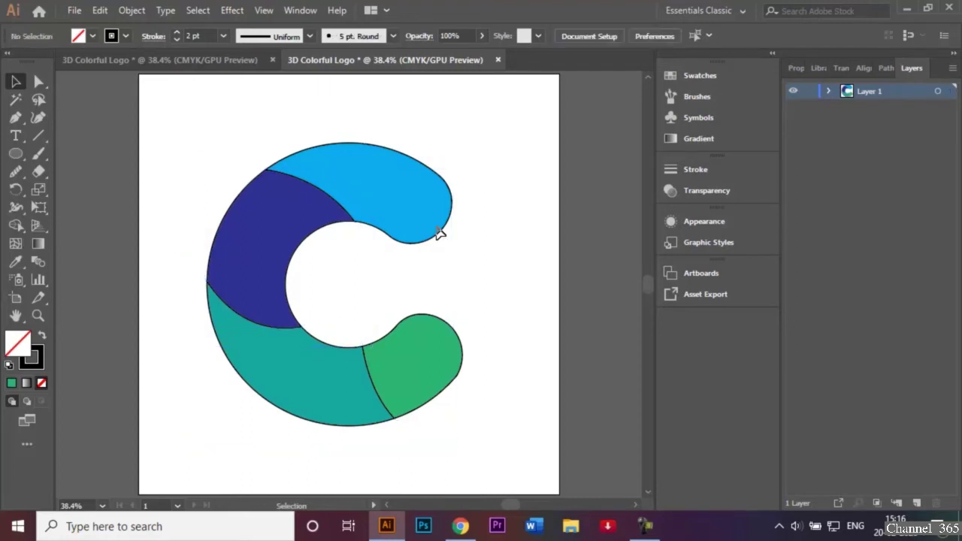
# Remove the black stroke from all four segments of the C.
pyautogui.hotkey('ctrl', 'a')
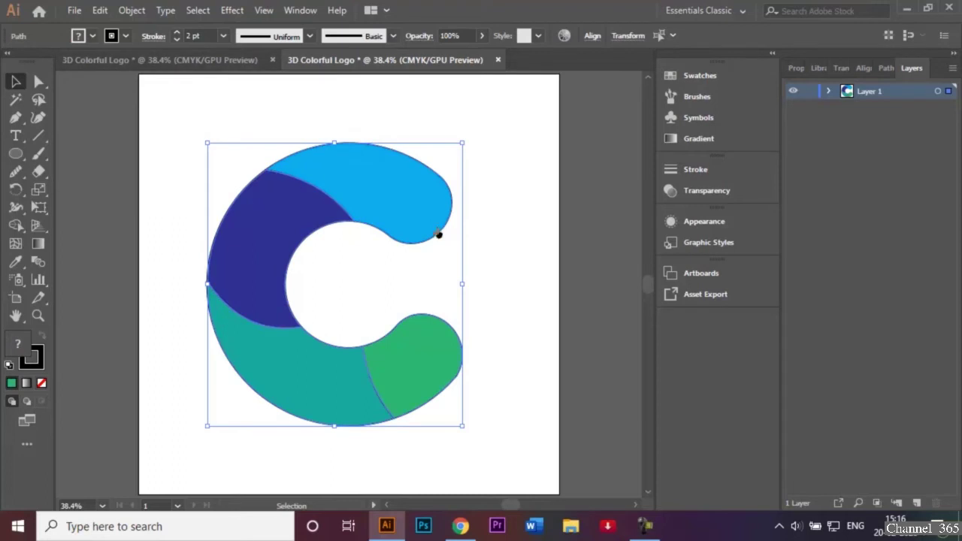
pyautogui.click(125, 36)
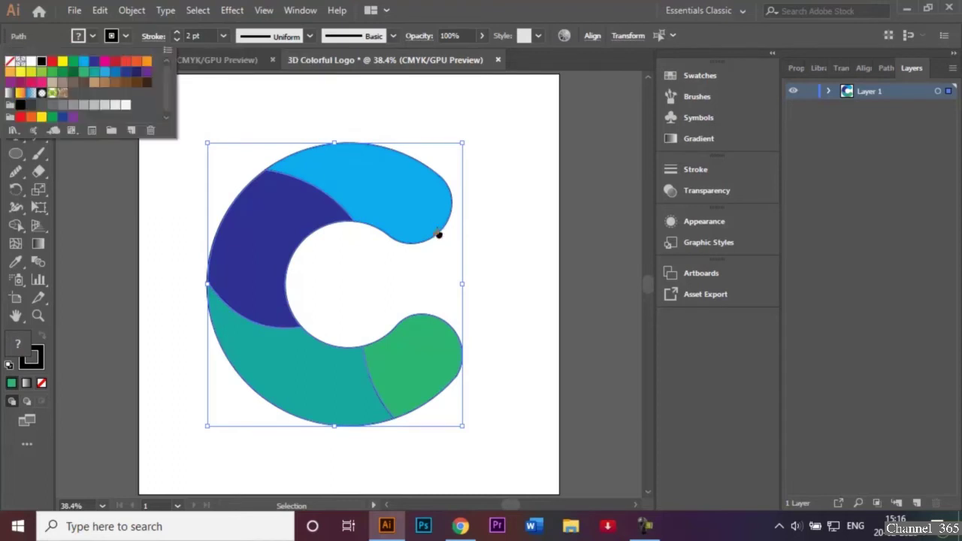
pyautogui.click(10, 61)
pyautogui.click(438, 233)
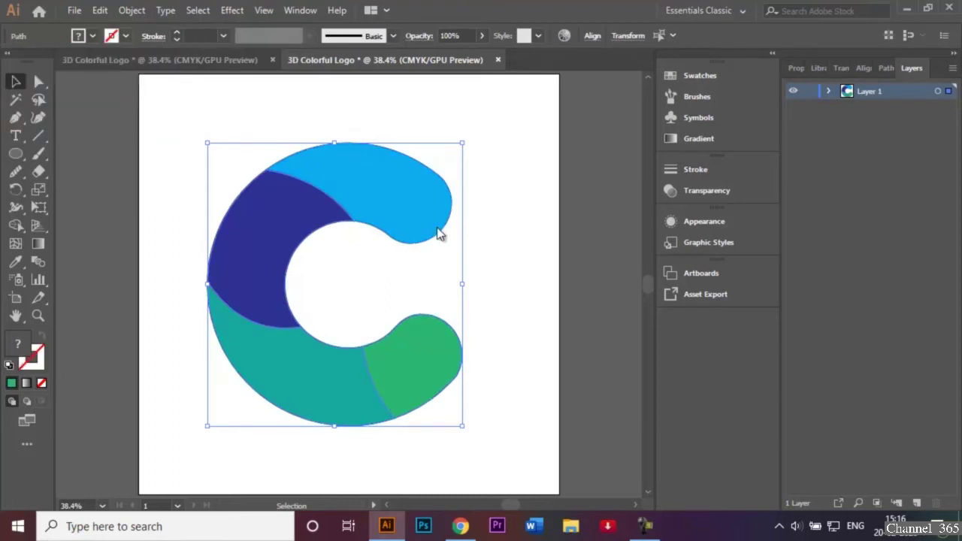
pyautogui.click(438, 233)
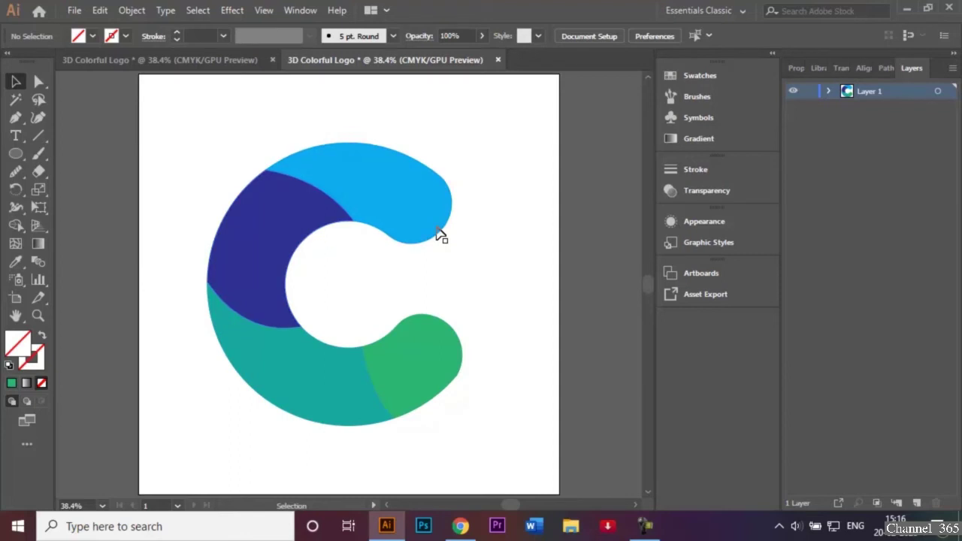
# Fill the C's light blue upper segment with a linear gradient from CMYK Cyan to CMYK Blue.
pyautogui.click(441, 235)
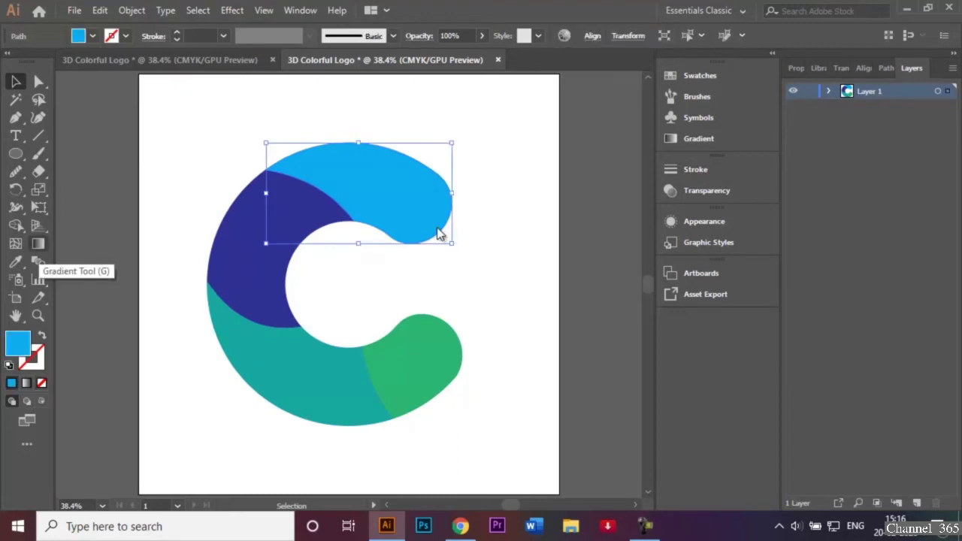
pyautogui.press('g')
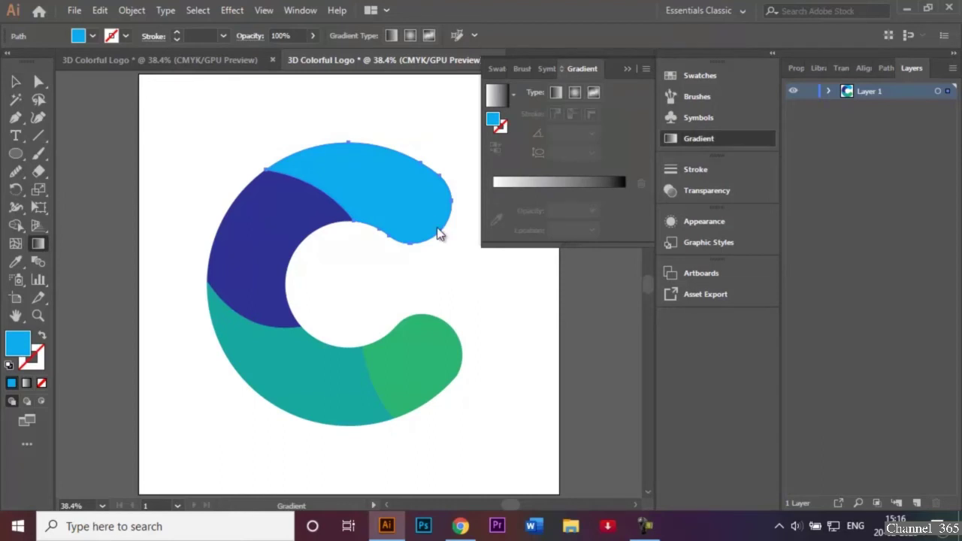
pyautogui.click(440, 234)
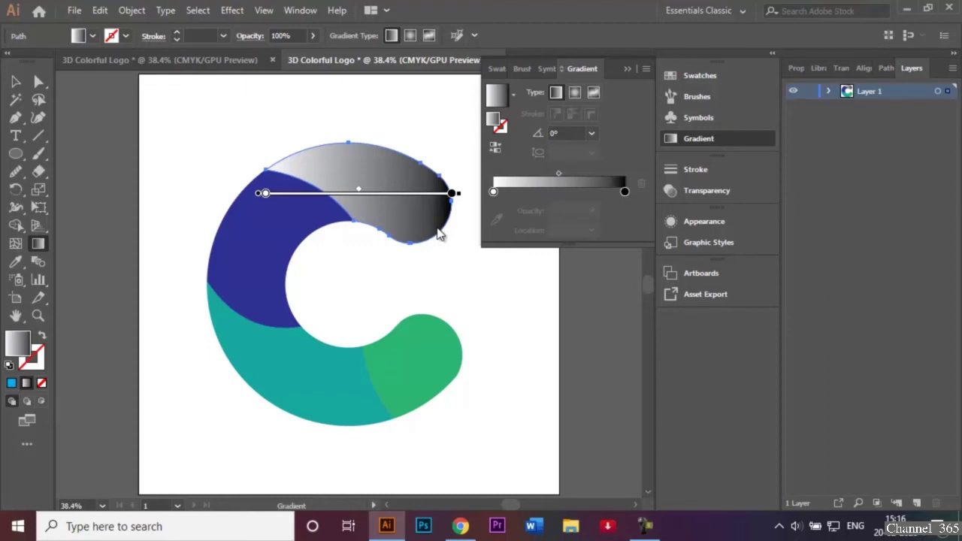
pyautogui.doubleClick(493, 192)
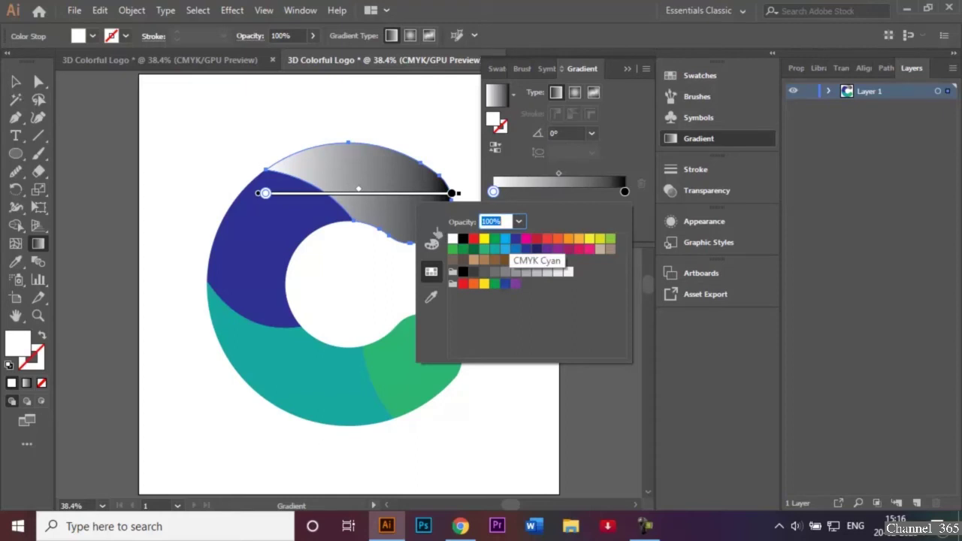
pyautogui.click(505, 239)
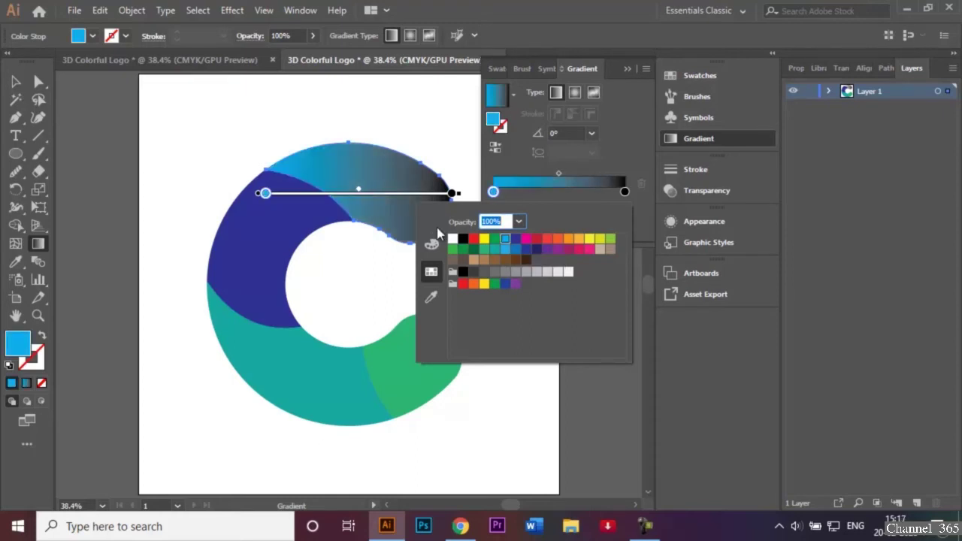
pyautogui.click(625, 192)
pyautogui.doubleClick(625, 191)
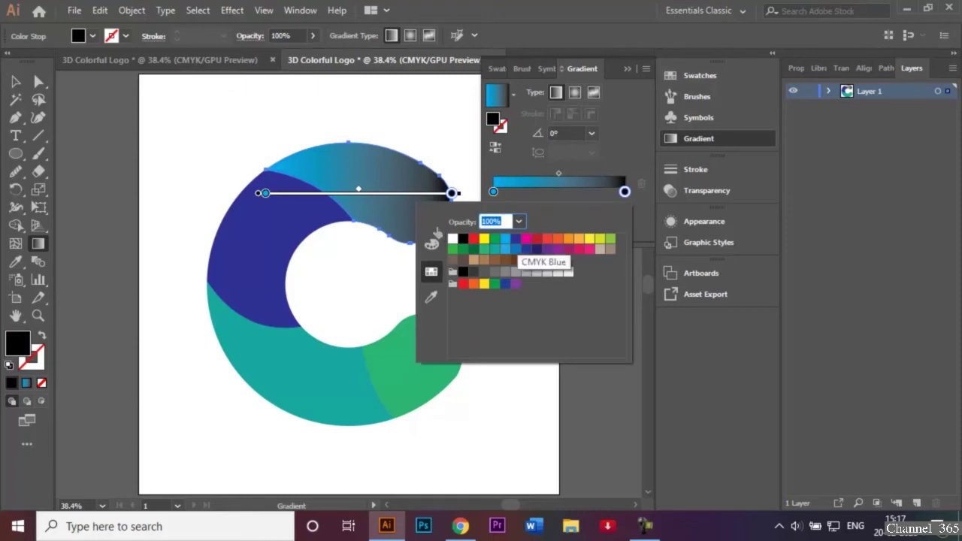
pyautogui.click(516, 239)
pyautogui.press('Escape')
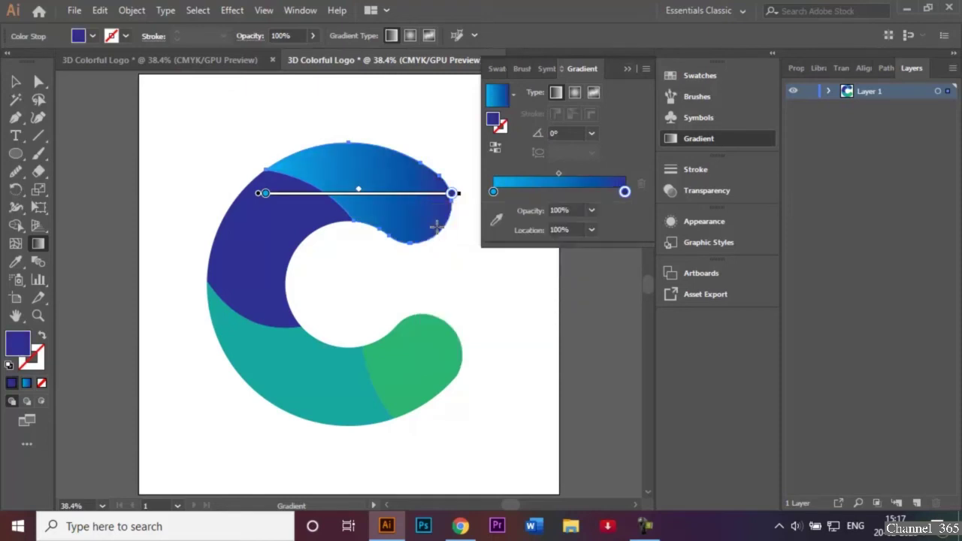
# Redirect the upper segment's gradient to about 154.6°, running from cyan at the rounded tip to dark blue towards the left segment.
pyautogui.moveTo(287, 128)
pyautogui.mouseDown()
pyautogui.moveTo(399, 183)
pyautogui.moveTo(391, 174)
pyautogui.mouseUp()
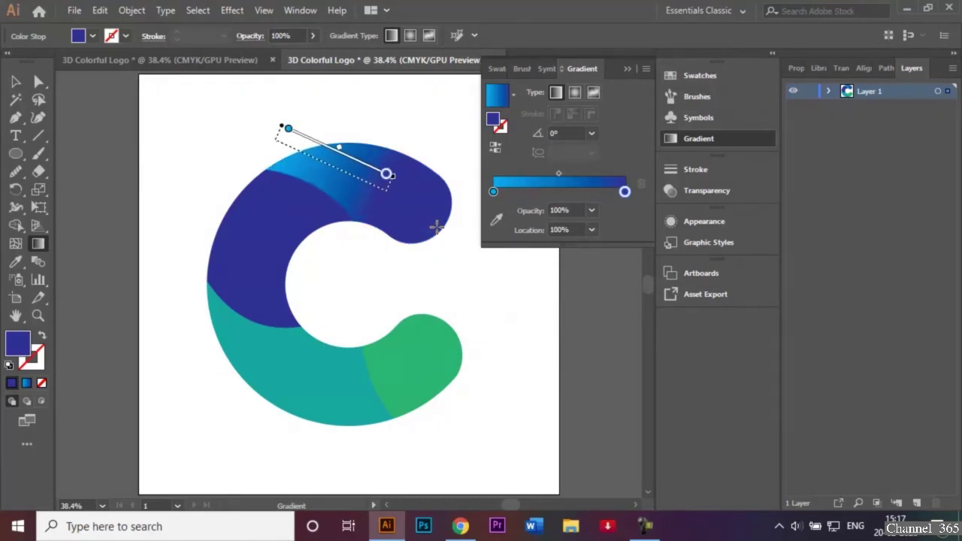
pyautogui.moveTo(461, 242); pyautogui.dragTo(336, 183)
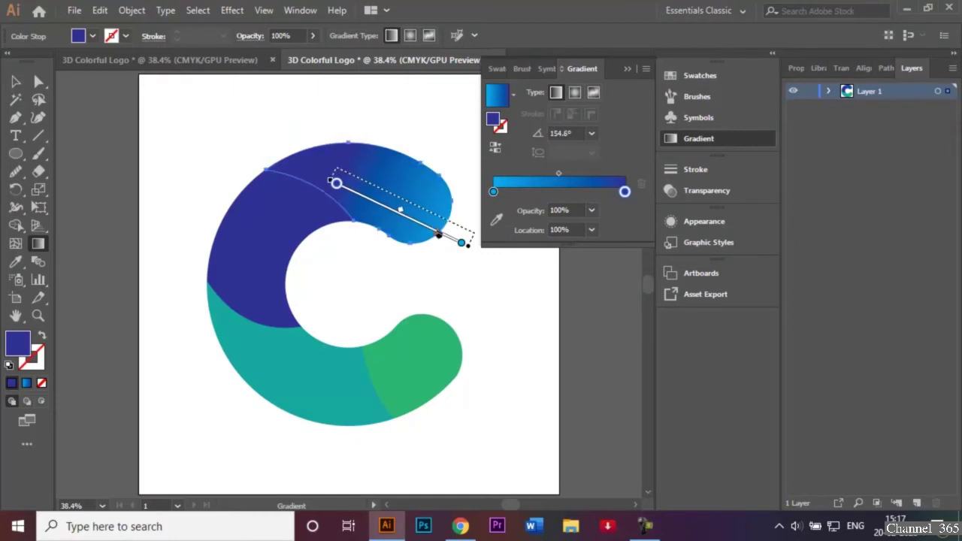
pyautogui.press('v')
pyautogui.click(440, 235)
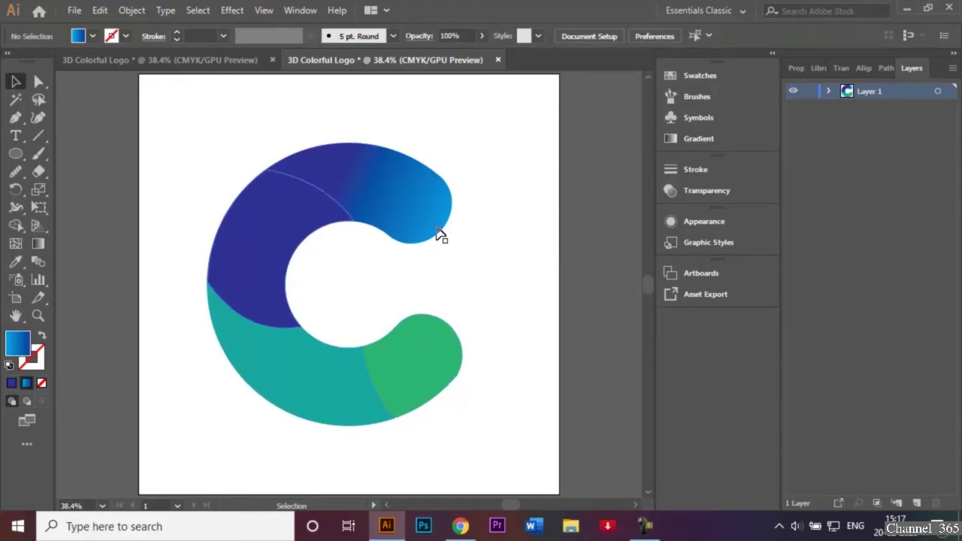
# Fill the C's dark blue left segment with a linear gradient from yellow to dark blue.
pyautogui.click(257, 244)
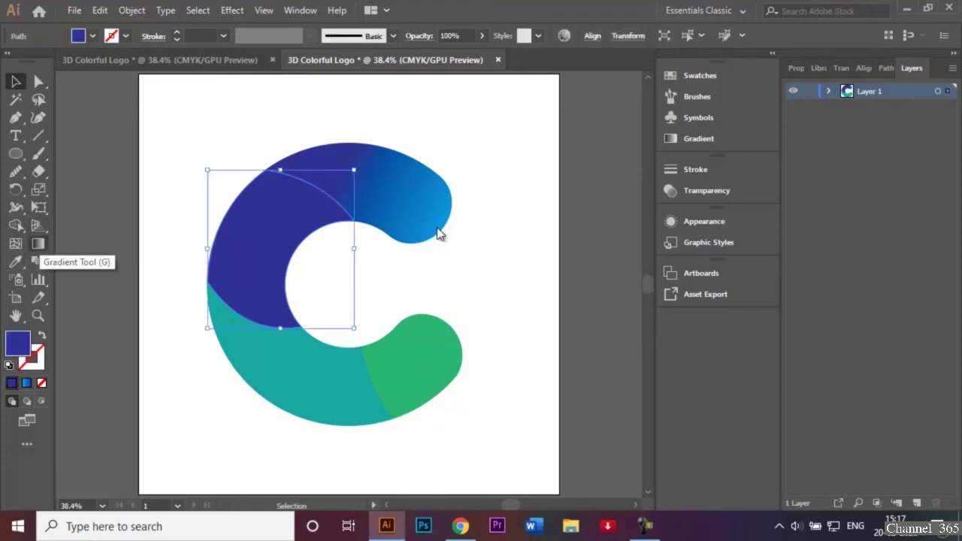
pyautogui.doubleClick(38, 243)
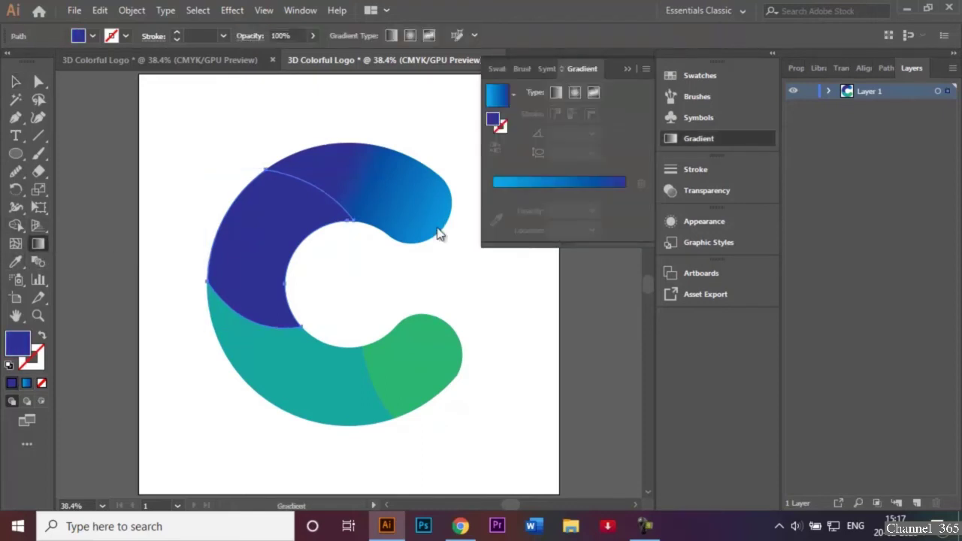
pyautogui.press('.')
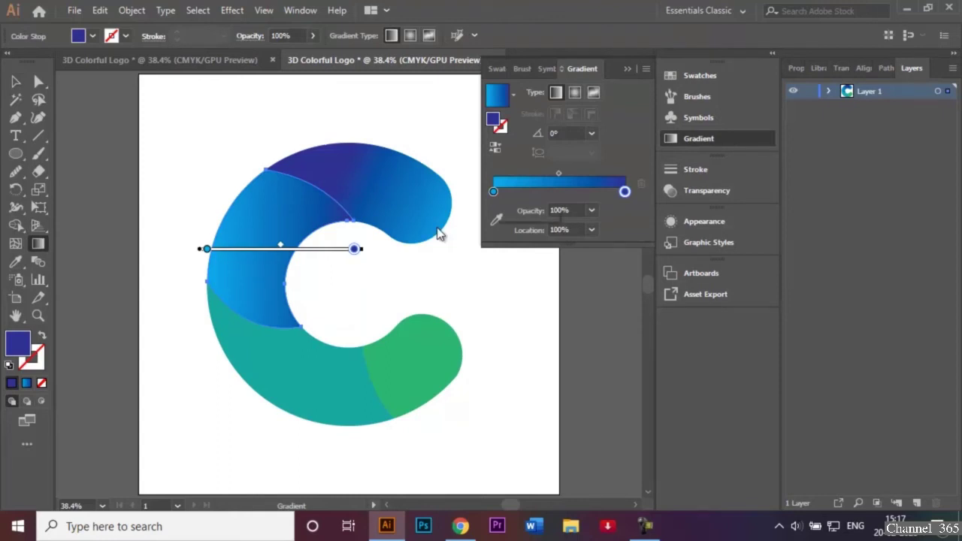
pyautogui.doubleClick(493, 192)
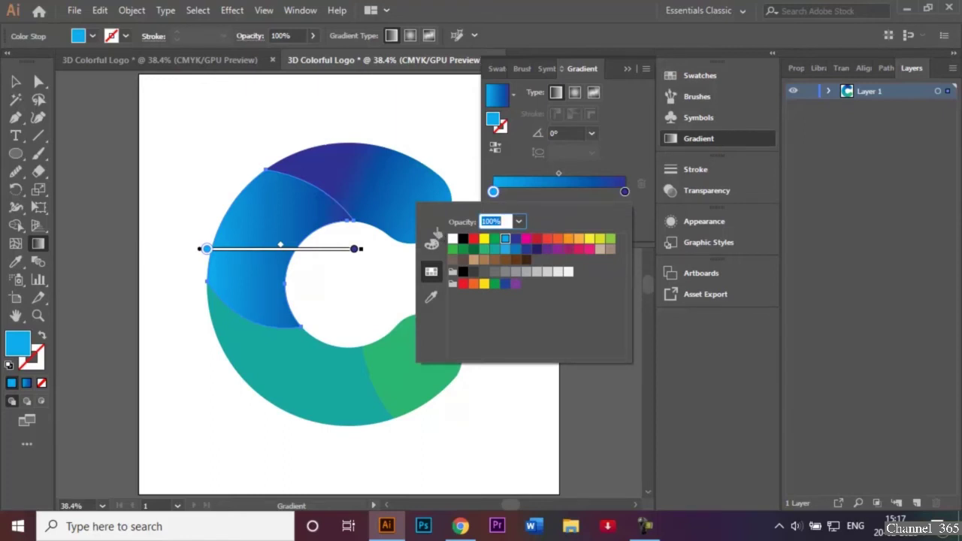
pyautogui.click(484, 238)
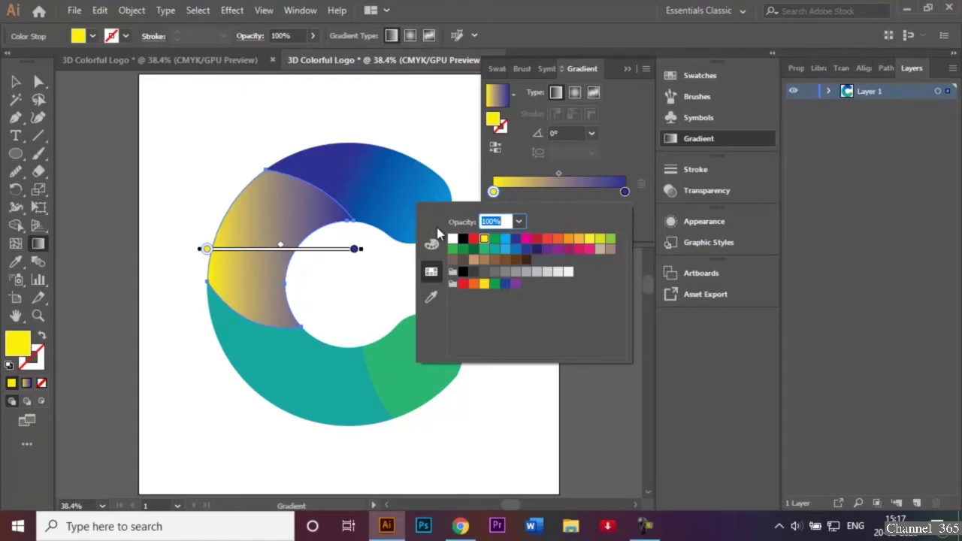
pyautogui.press('Escape')
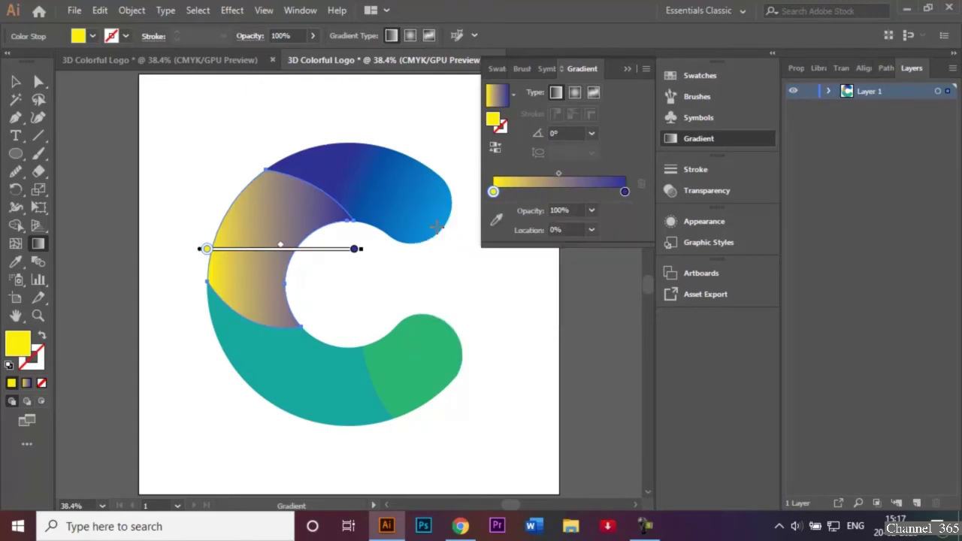
# Angle the left segment's gradient to about 52.3°, with yellow at its lower end and dark blue meeting the upper segment.
pyautogui.moveTo(200, 324); pyautogui.dragTo(301, 200)
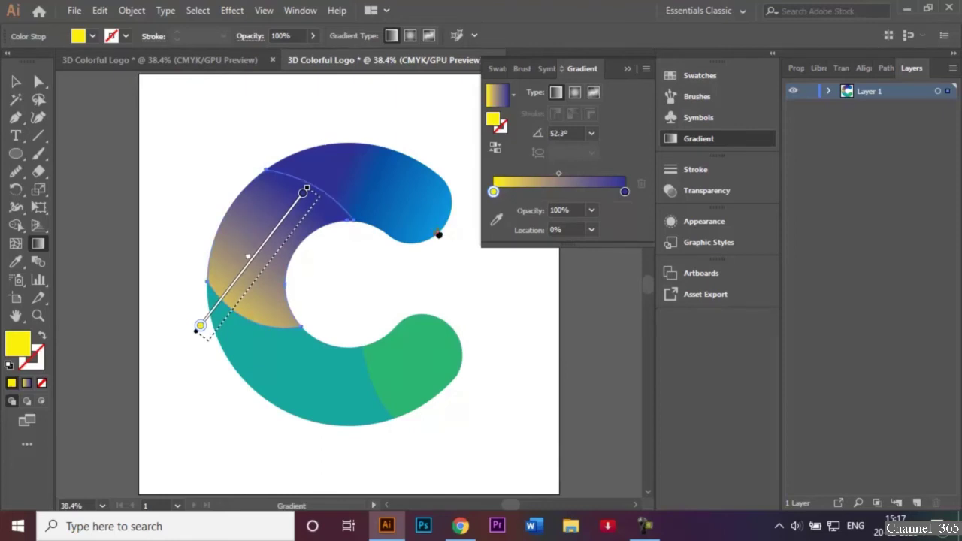
pyautogui.click(438, 230)
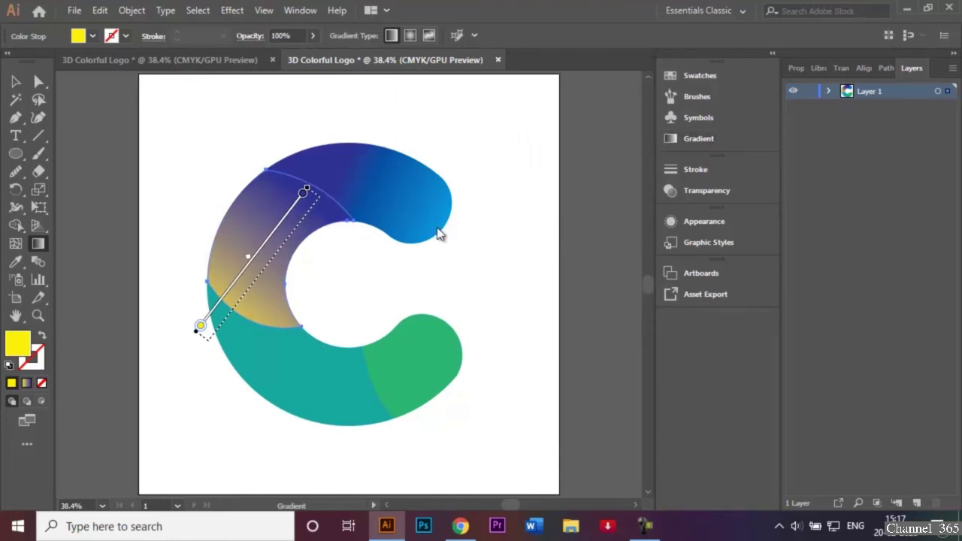
pyautogui.press('v')
pyautogui.hotkey('ctrl', 'shift', 'a')
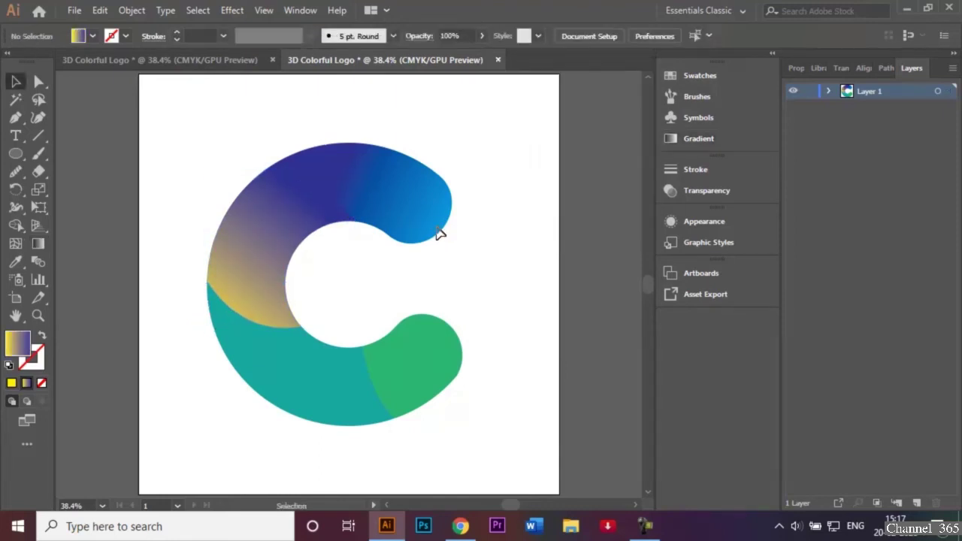
# Fill the C's teal lower-left segment with a linear gradient from yellow to dark red.
pyautogui.hotkey('ctrl', 'z')
pyautogui.press('g')
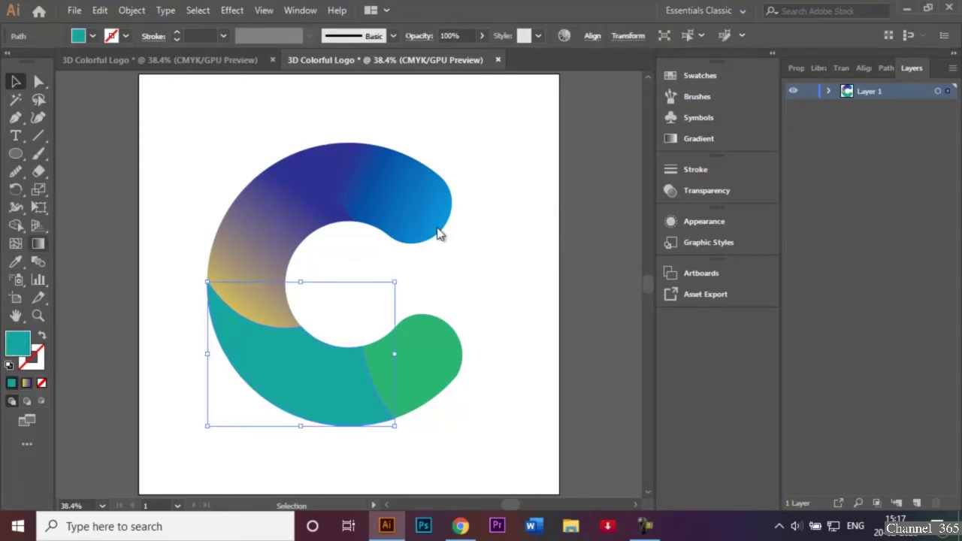
pyautogui.hotkey('ctrl', 'F9')
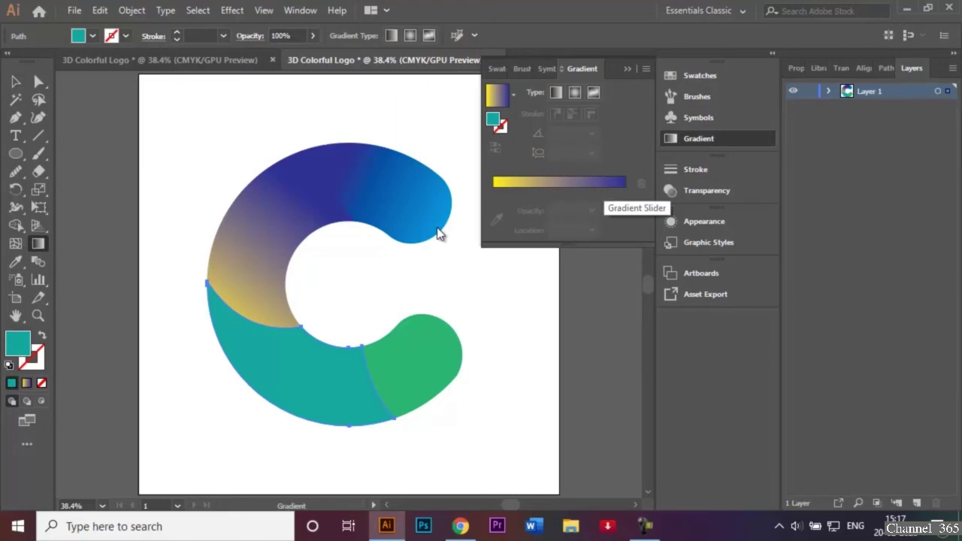
pyautogui.press('.')
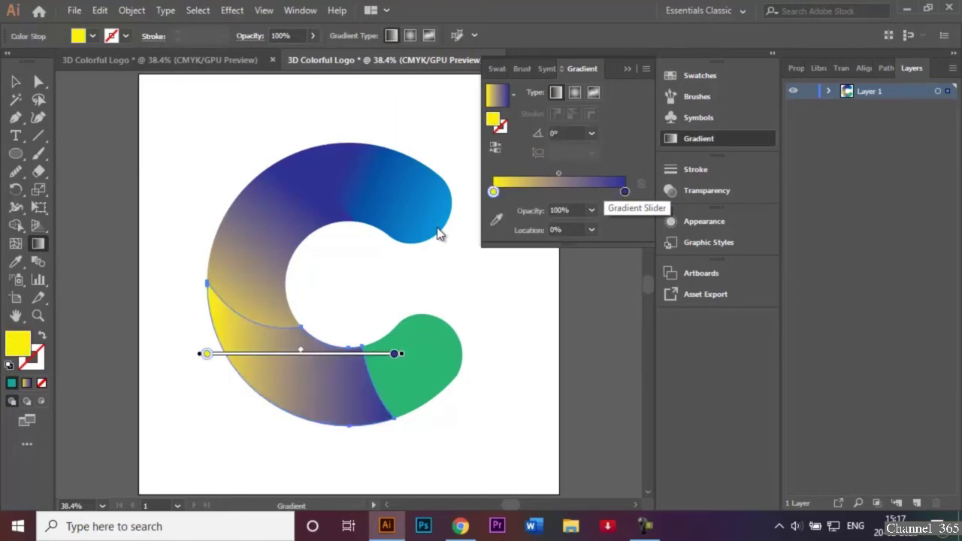
pyautogui.doubleClick(624, 192)
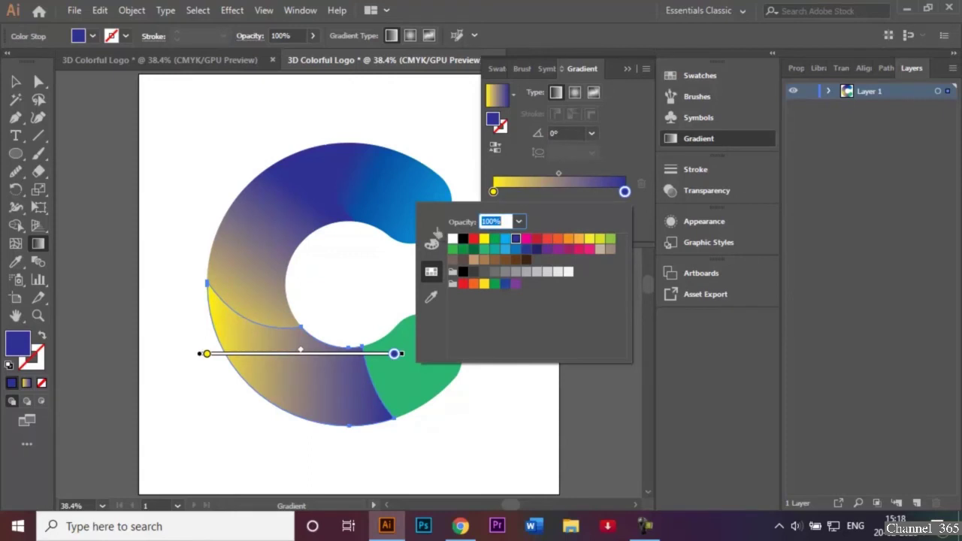
pyautogui.click(537, 238)
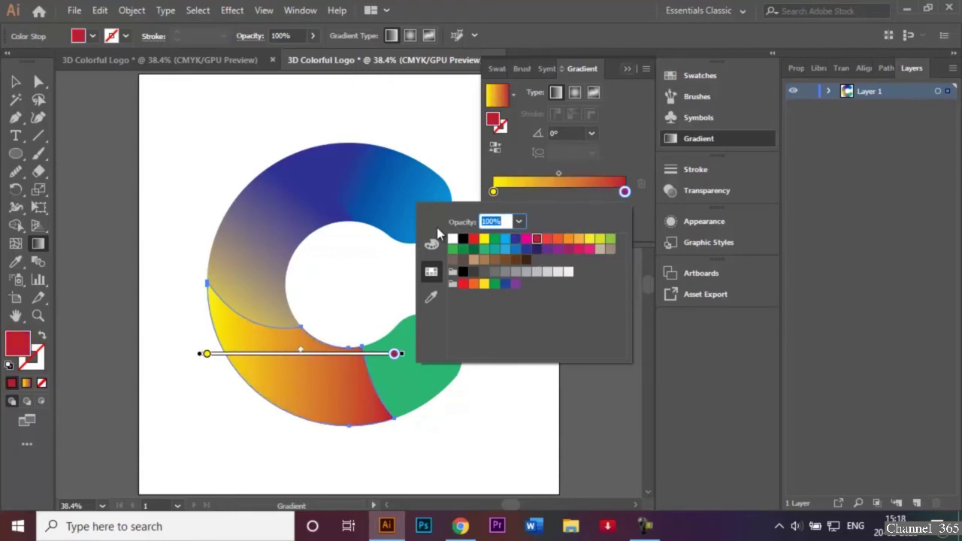
pyautogui.press('Return')
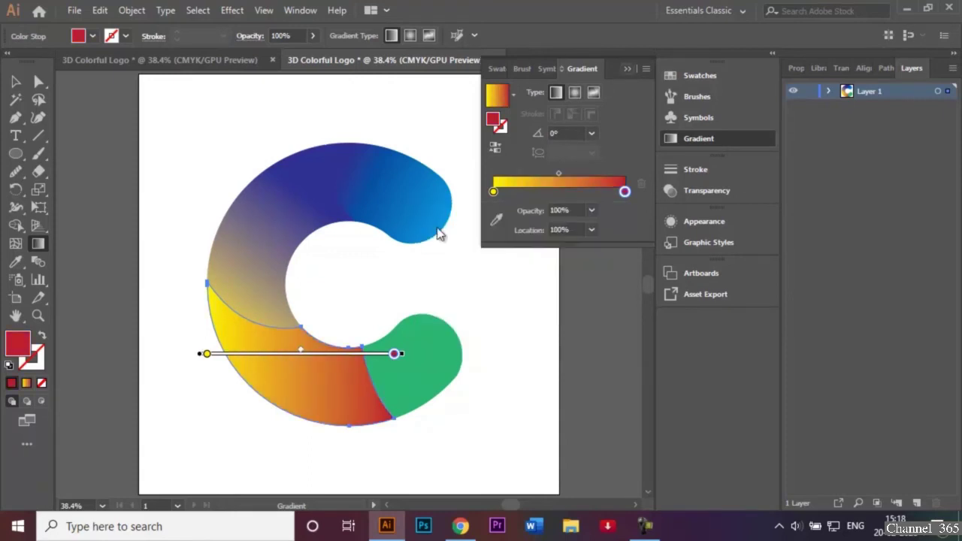
# Slant the lower-left segment's gradient diagonally downward, from yellow near the left segment to red at the boundary with the green tip.
pyautogui.click(438, 228)
pyautogui.moveTo(227, 322); pyautogui.dragTo(375, 406)
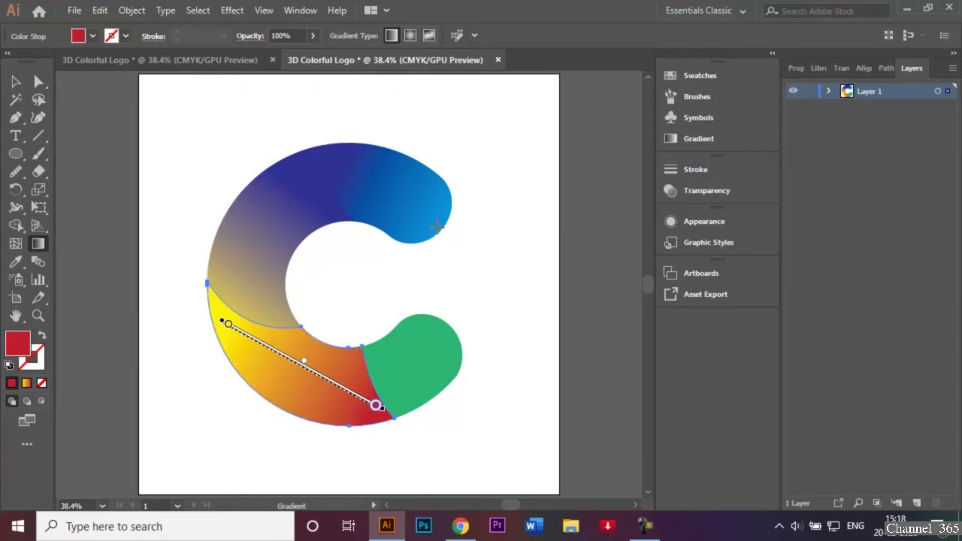
pyautogui.press('ctrl')
pyautogui.press('v')
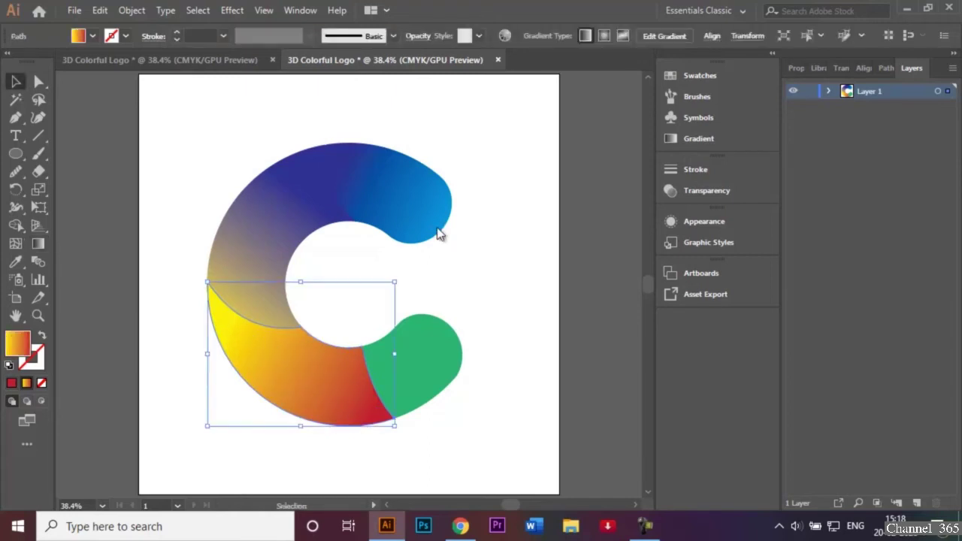
pyautogui.click(440, 236)
# Fill the C's green lower tip with a linear gradient from purple-magenta to dark red.
pyautogui.click(413, 366)
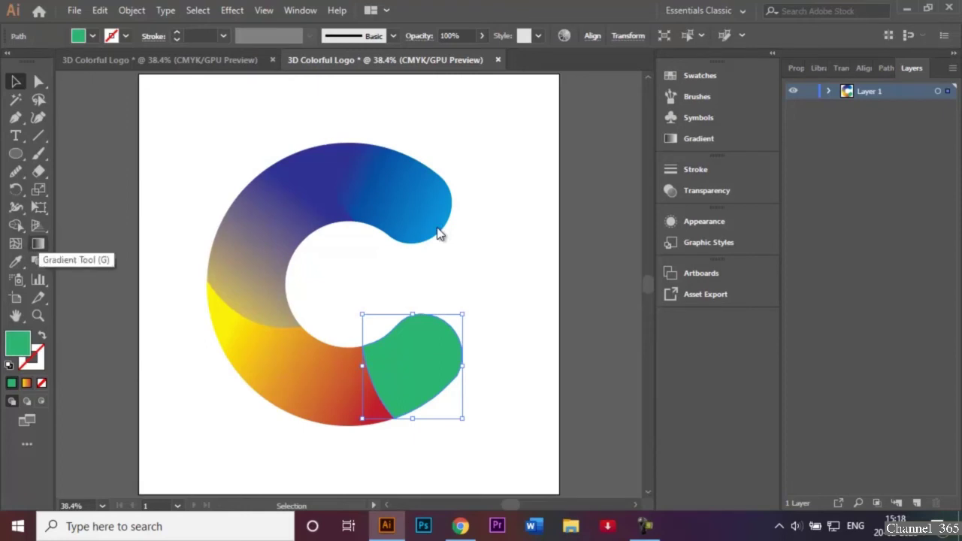
pyautogui.press('g')
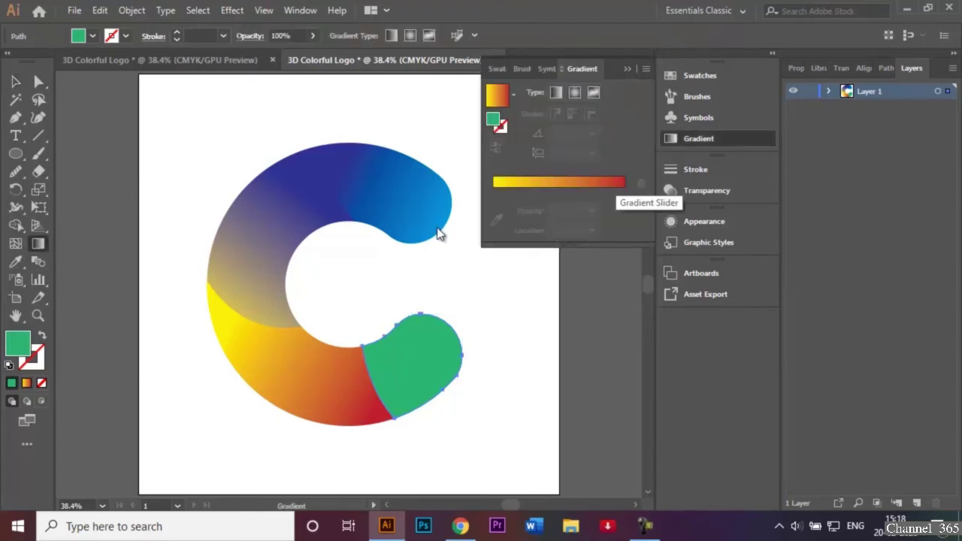
pyautogui.press('.')
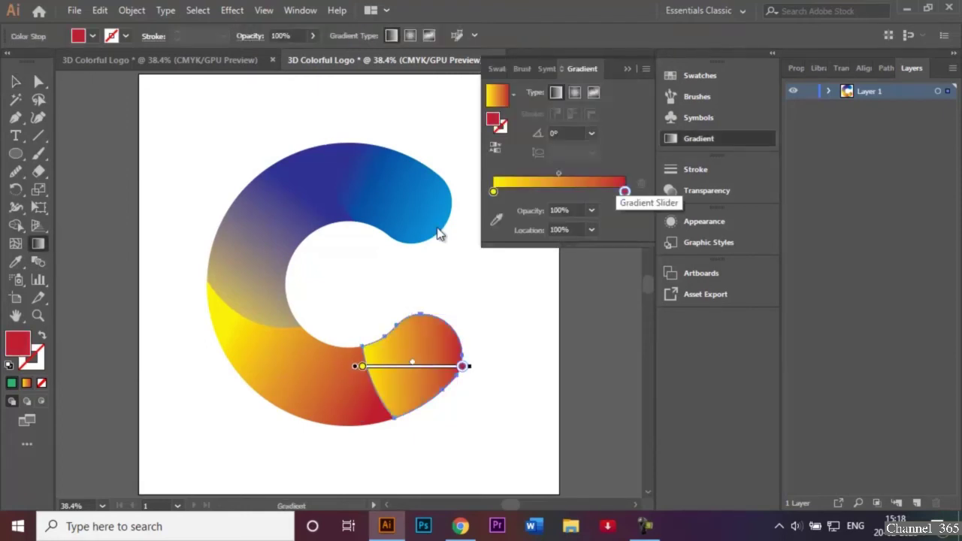
pyautogui.doubleClick(497, 192)
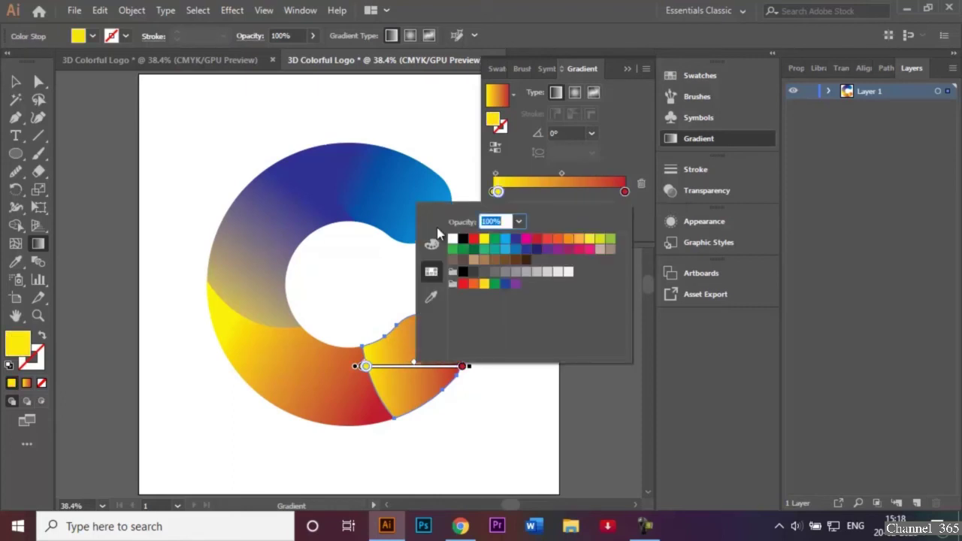
pyautogui.press('Return')
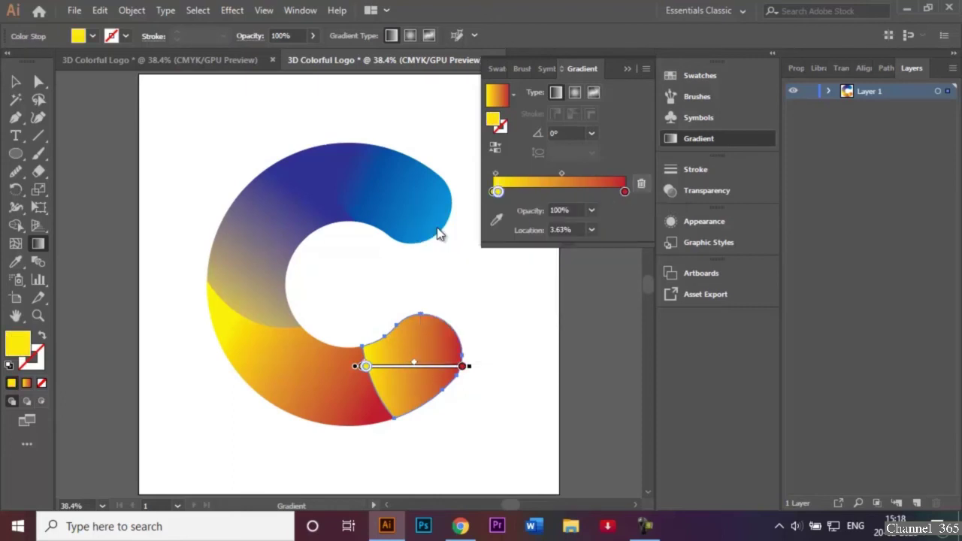
pyautogui.click(641, 184)
pyautogui.doubleClick(493, 192)
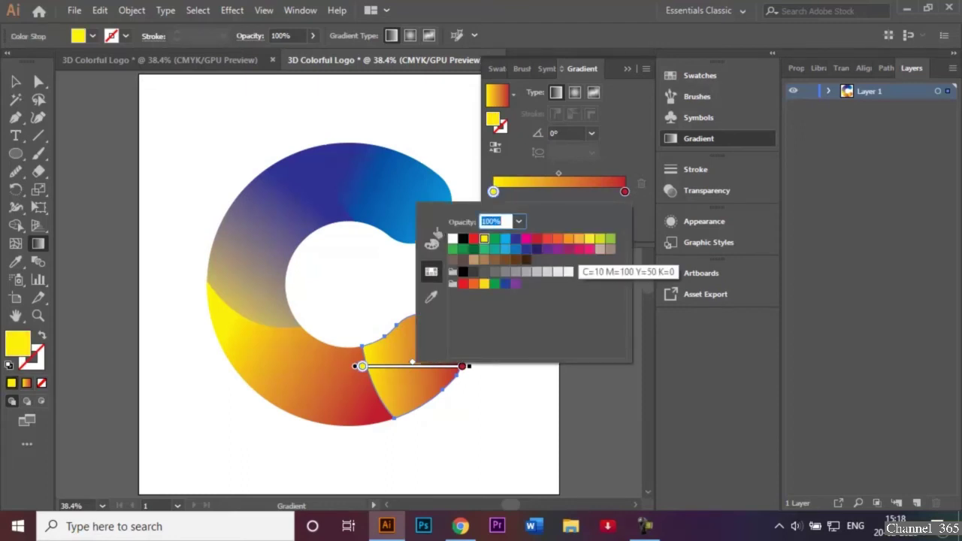
pyautogui.click(579, 248)
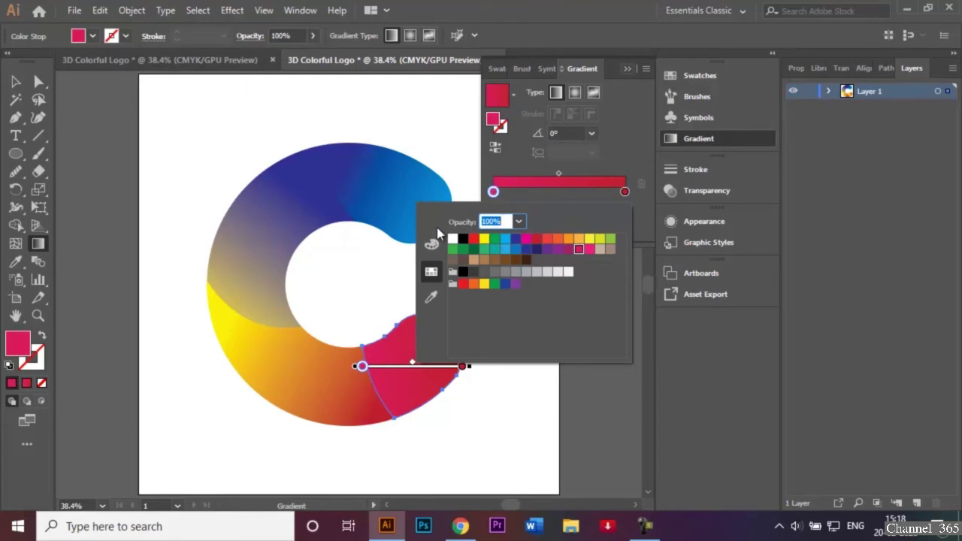
pyautogui.press('Left')
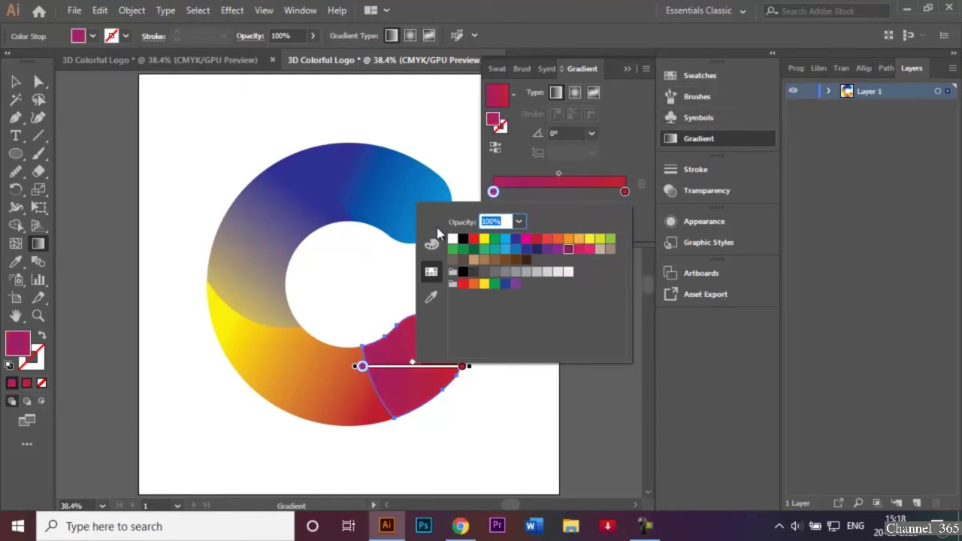
pyautogui.press('Return')
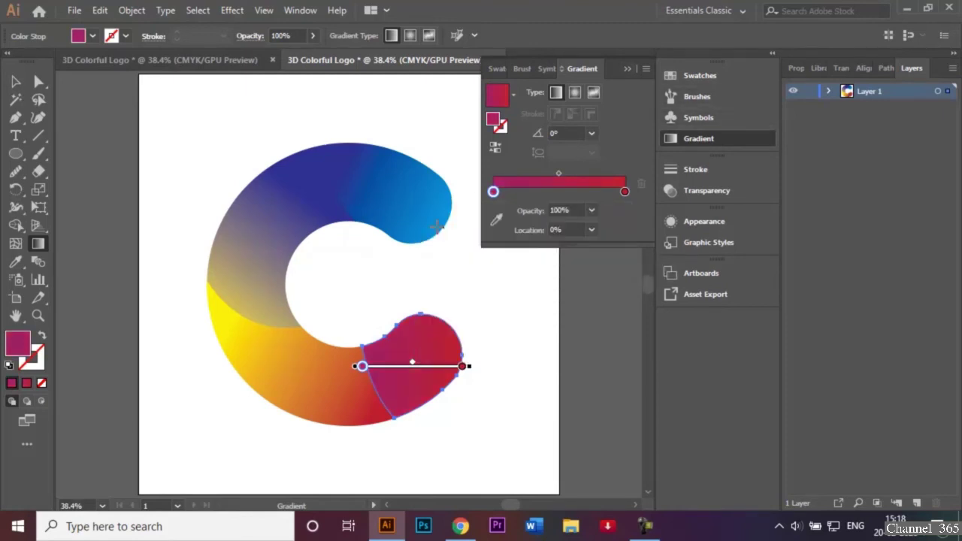
# Angle the lower tip's gradient to about -122.3°, with magenta at its rounded end and red meeting the orange-red segment, and deselect it.
pyautogui.moveTo(458, 287); pyautogui.dragTo(387, 397)
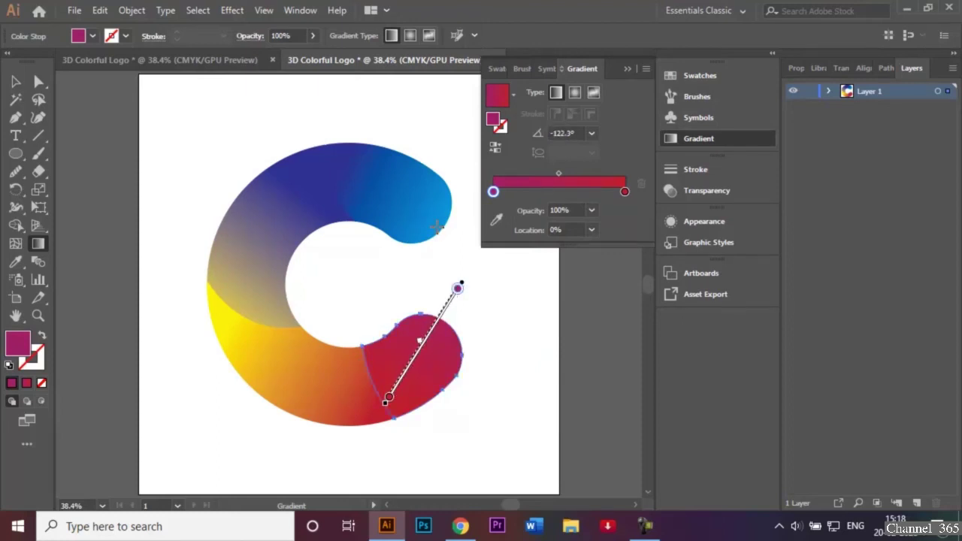
pyautogui.click(628, 69)
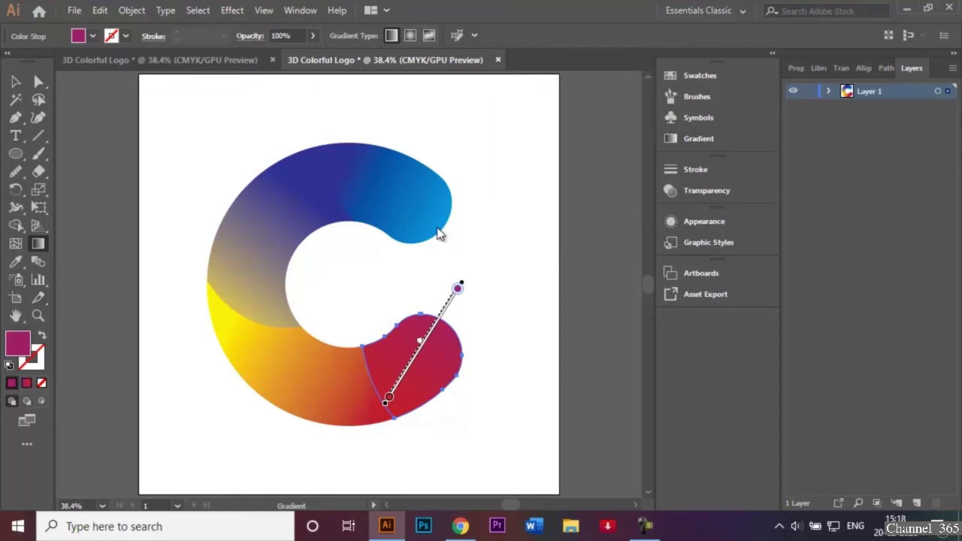
pyautogui.hotkey('ctrl', 'shift', 'a')
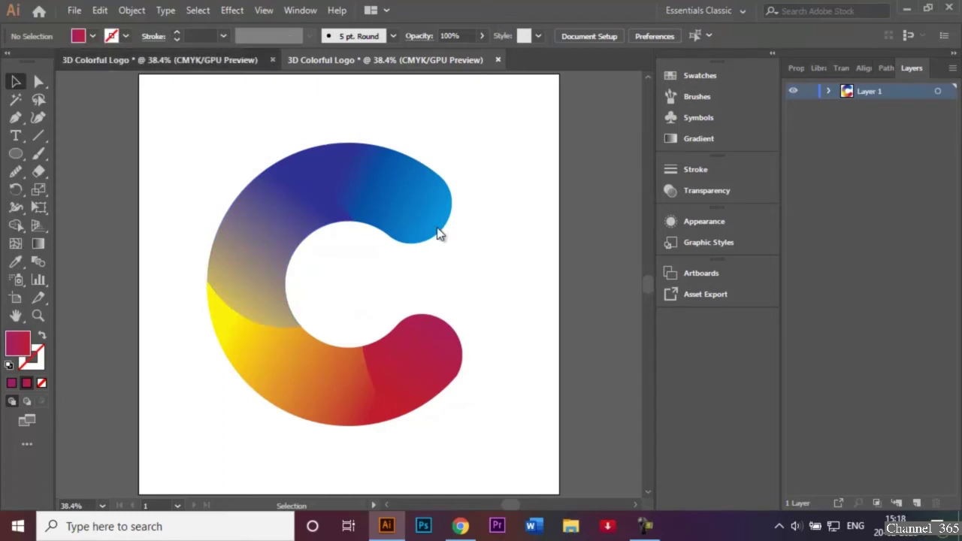
# Check the finished reference logo, and draw a stroke-free rectangle filled with 30% black grey over the whole artboard of the new logo.
pyautogui.hotkey('ctrl', 'Tab')
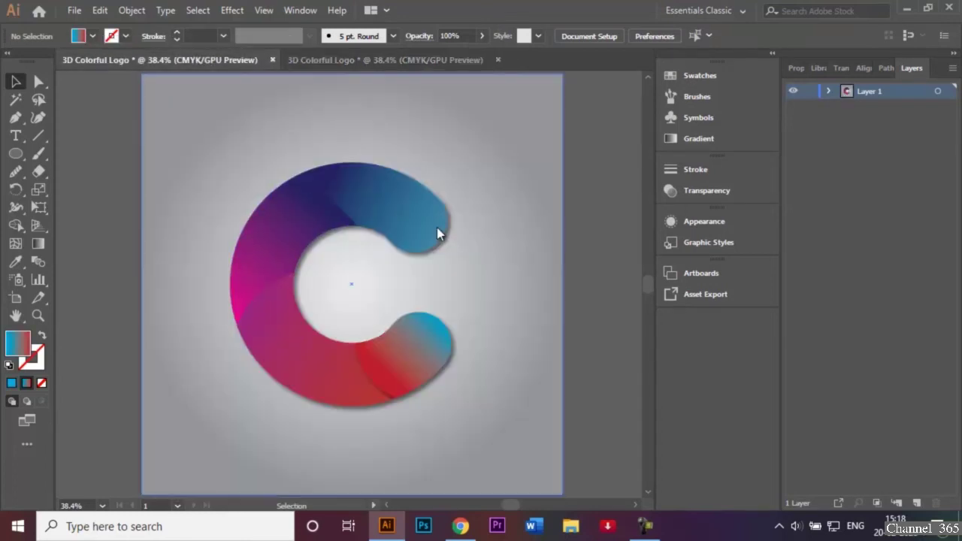
pyautogui.hotkey('ctrl', 'Tab')
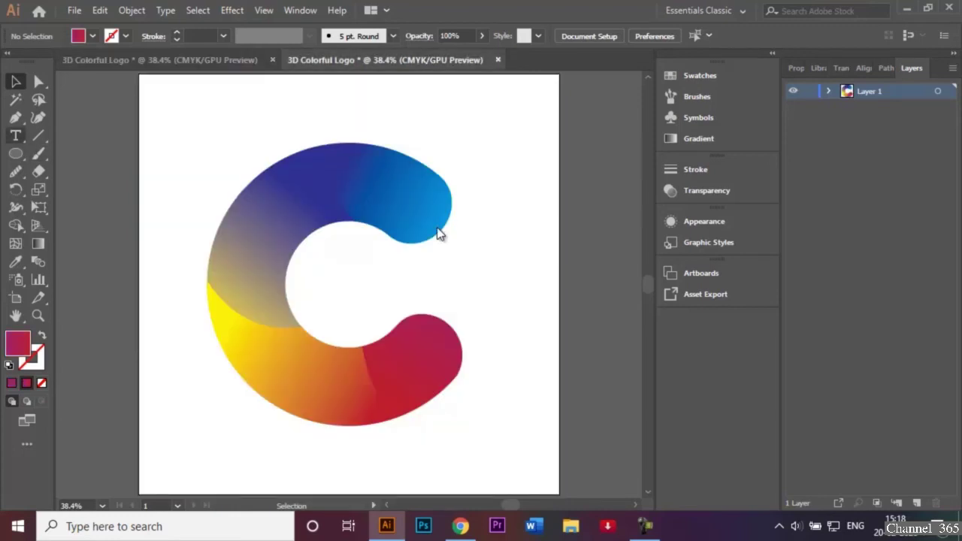
pyautogui.click(16, 153)
pyautogui.press('m')
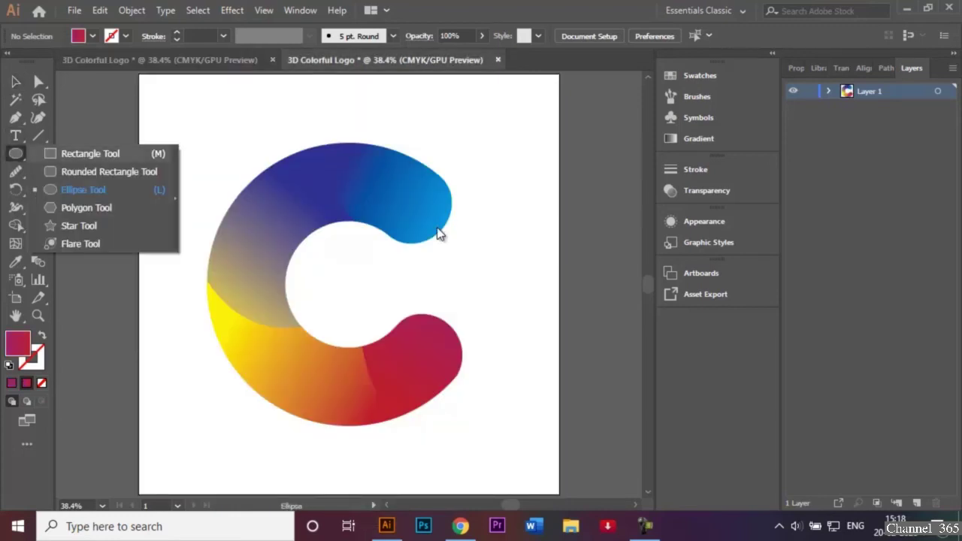
pyautogui.click(92, 36)
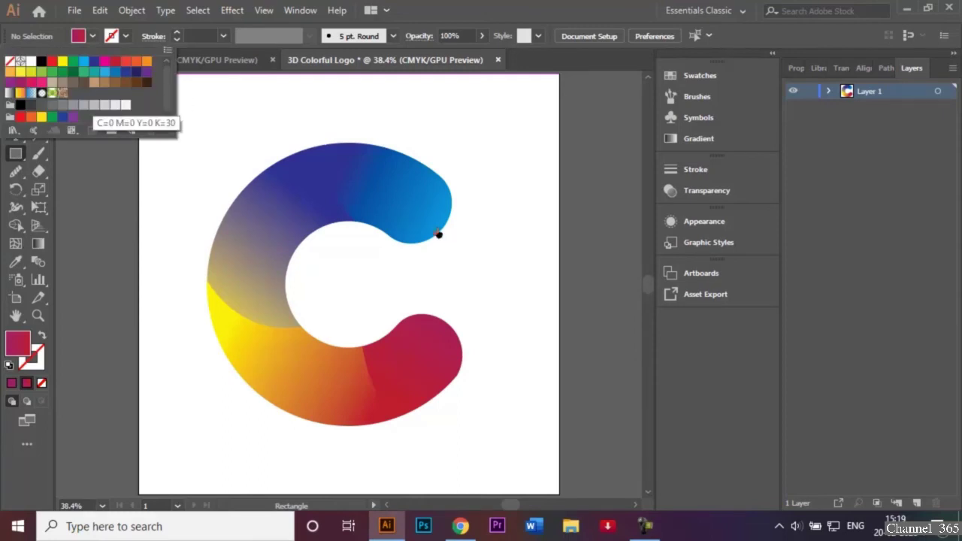
pyautogui.click(94, 106)
pyautogui.press('Escape')
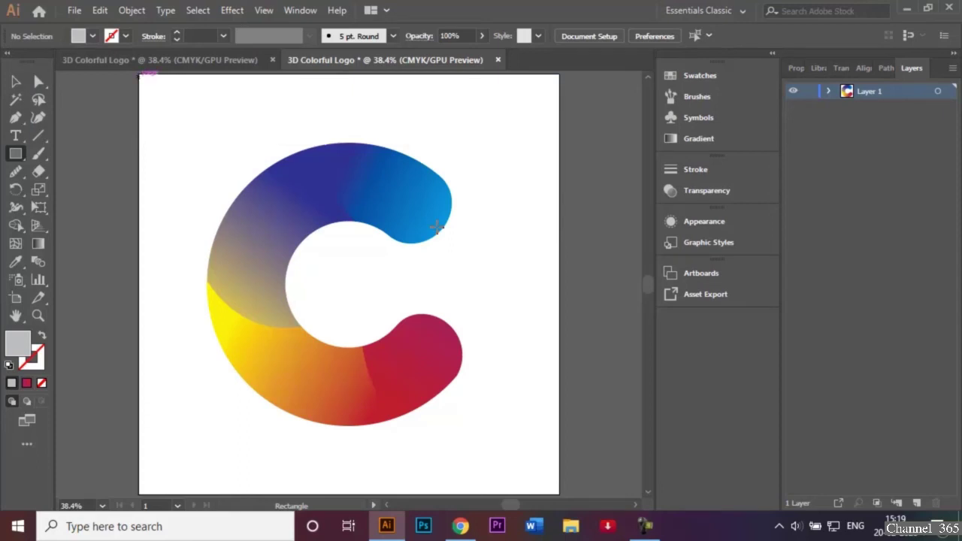
pyautogui.moveTo(138, 74); pyautogui.dragTo(559, 494)
pyautogui.press('v')
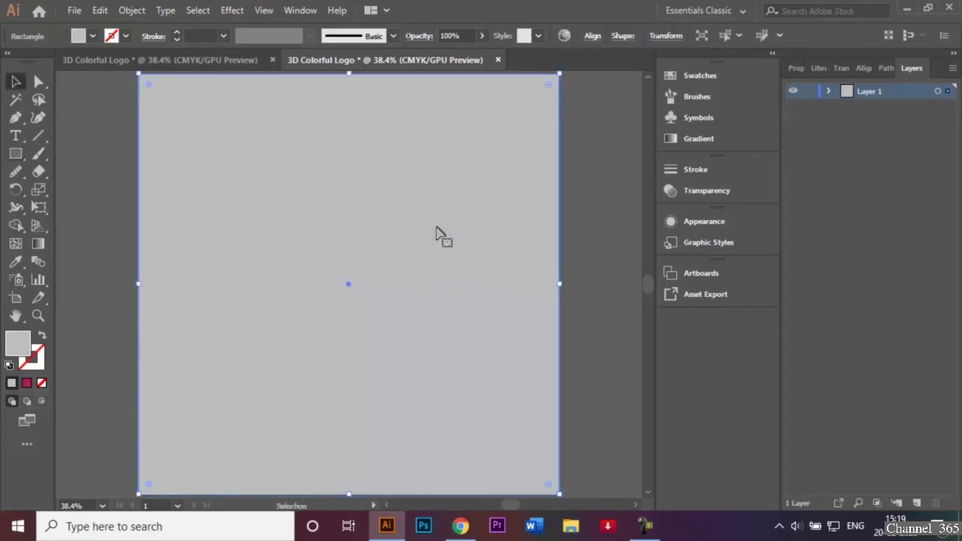
# Send the grey artboard-sized rectangle to the back, behind the C.
pyautogui.rightClick(437, 232)
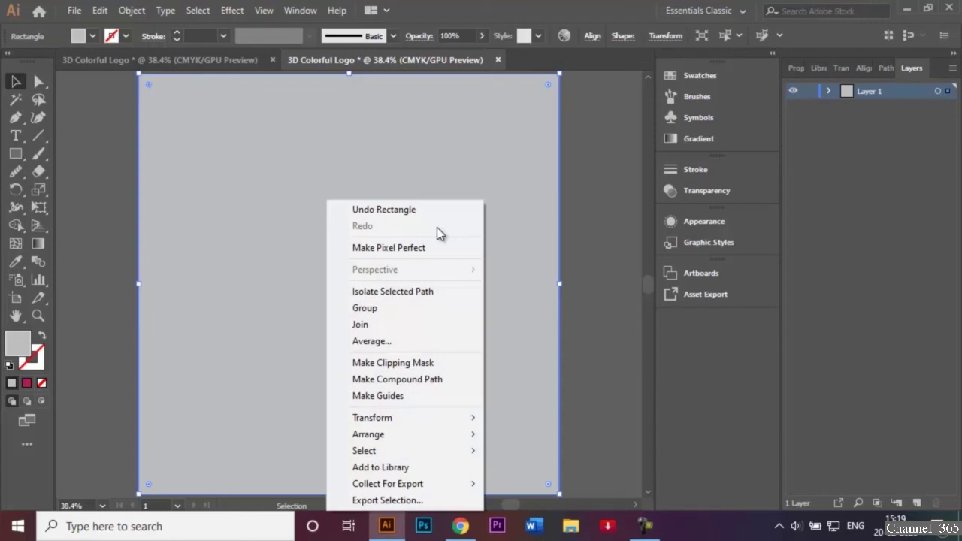
pyautogui.press('Down')
pyautogui.press('Down')
pyautogui.press('Down')
pyautogui.press('Down')
pyautogui.press('Down')
pyautogui.press('Down')
pyautogui.press('Down')
pyautogui.press('Down')
pyautogui.press('Down')
pyautogui.press('Down')
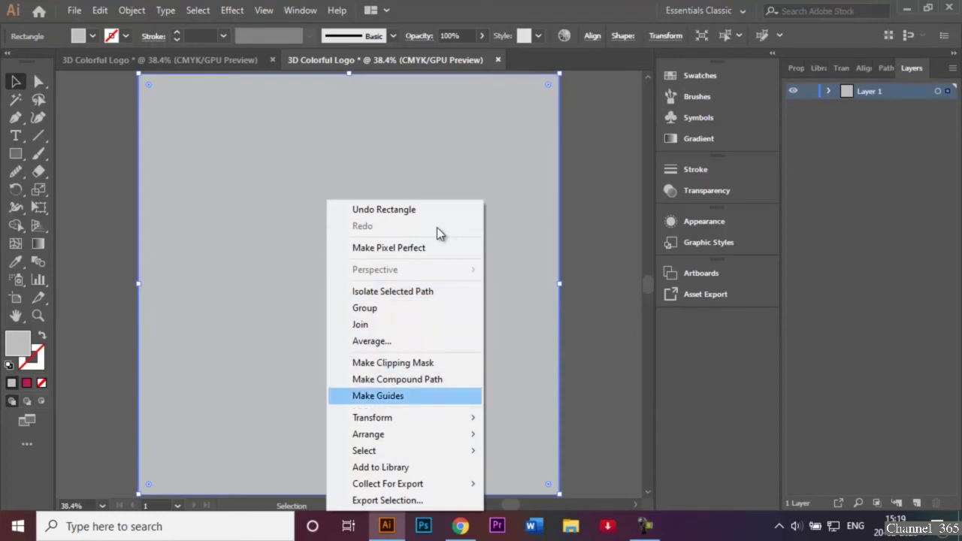
pyautogui.press('Right')
pyautogui.press('Down')
pyautogui.press('Down')
pyautogui.press('Down')
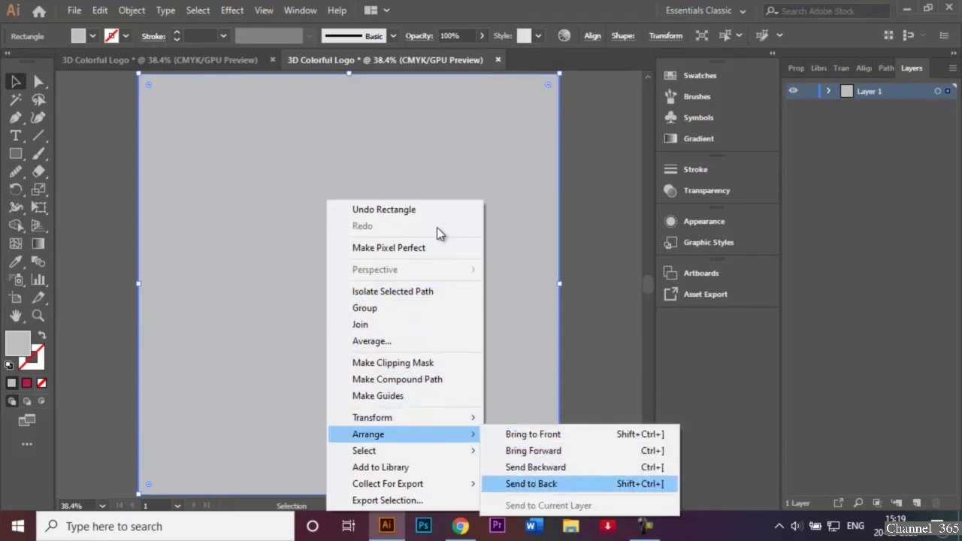
pyautogui.press('Return')
pyautogui.rightClick(438, 233)
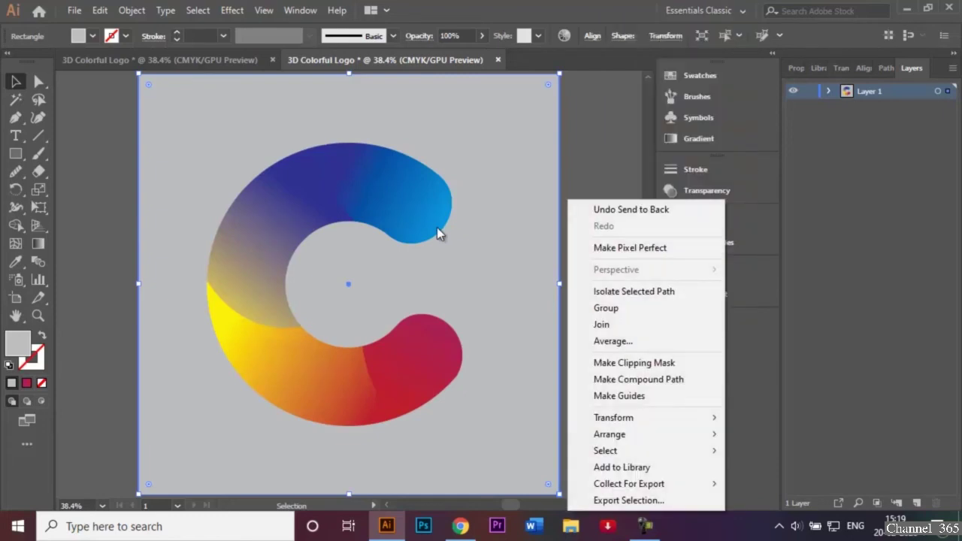
pyautogui.click(438, 231)
pyautogui.click(438, 232)
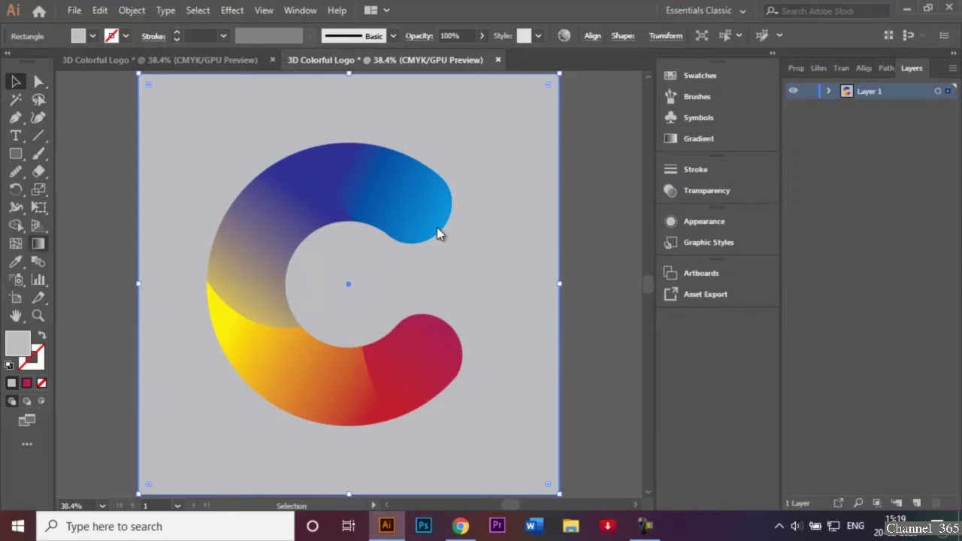
# Fill the background rectangle with a linear gradient from light grey to medium grey.
pyautogui.press('g')
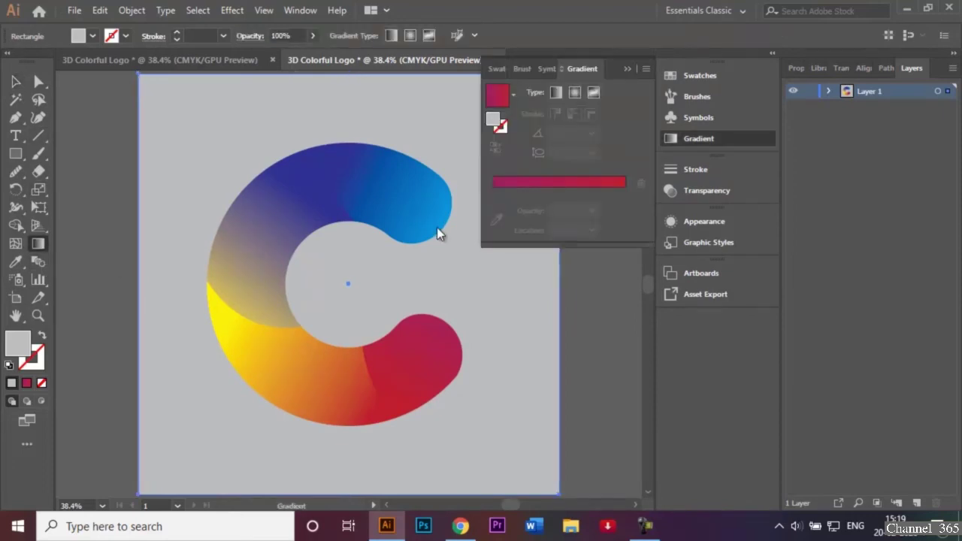
pyautogui.click(440, 234)
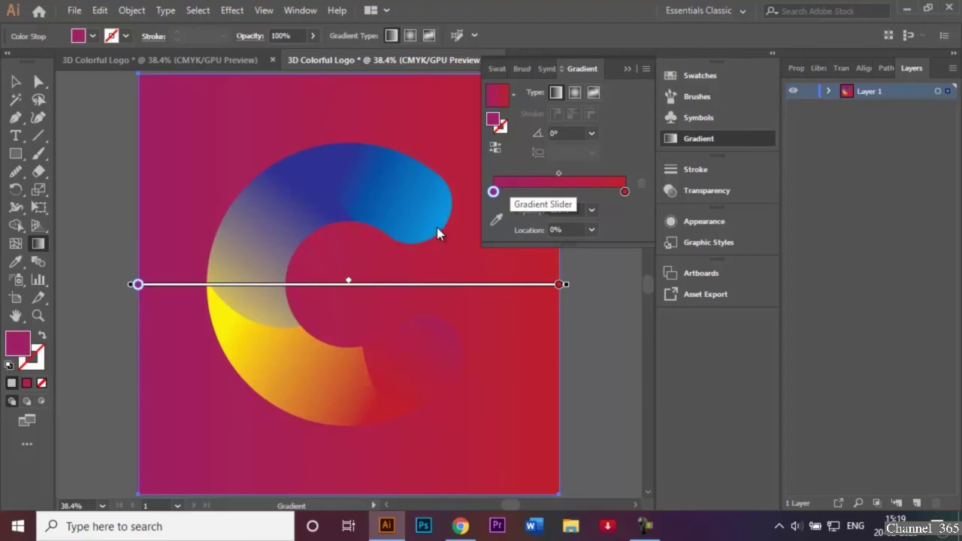
pyautogui.doubleClick(493, 192)
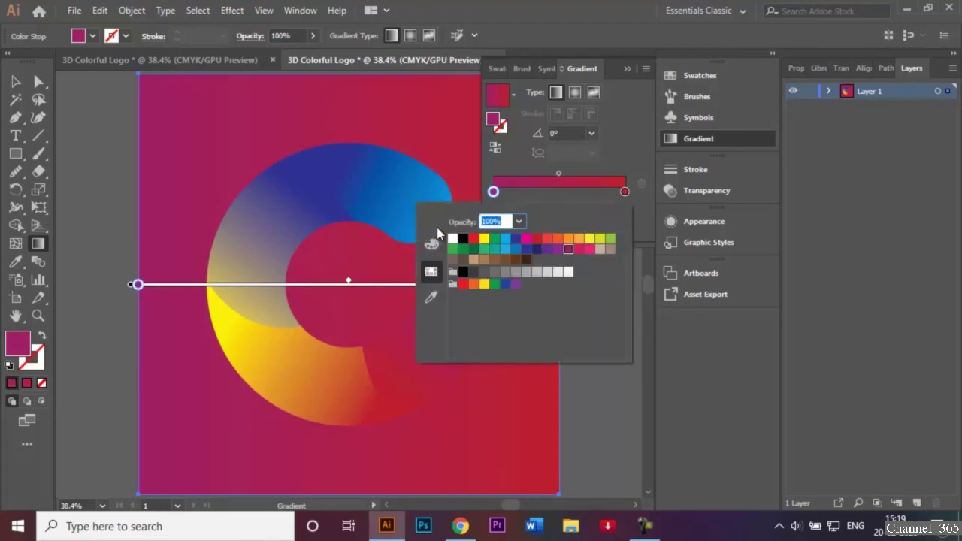
pyautogui.click(558, 272)
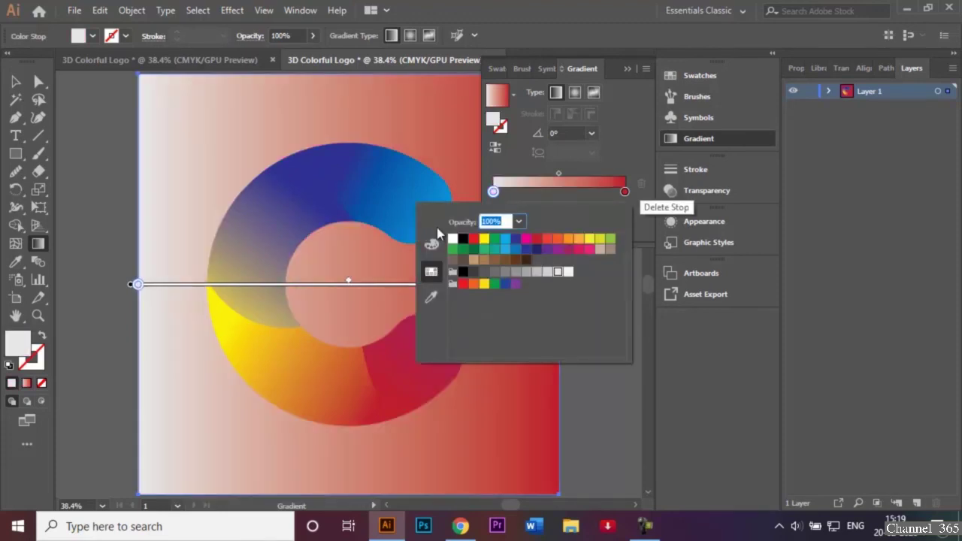
pyautogui.click(625, 191)
pyautogui.doubleClick(625, 192)
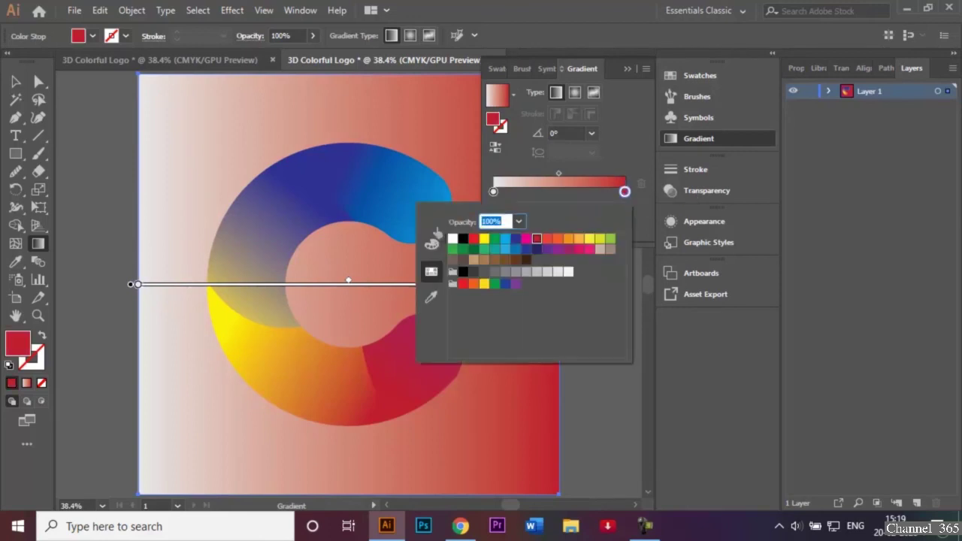
pyautogui.click(505, 272)
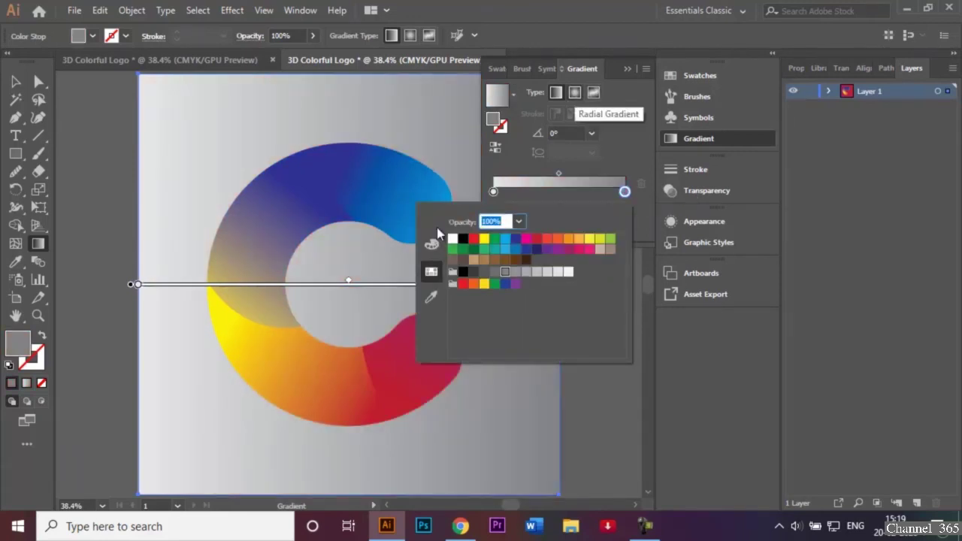
pyautogui.press('Return')
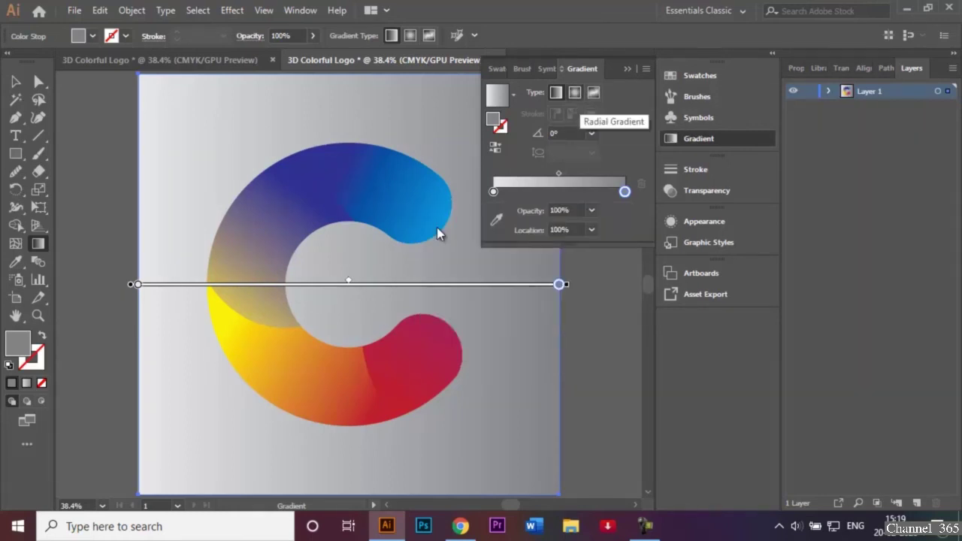
# Make the background gradient radial, shift its centre slightly left, and move its midpoint outward close to the dark grey outer stop.
pyautogui.click(576, 93)
pyautogui.moveTo(438, 234)
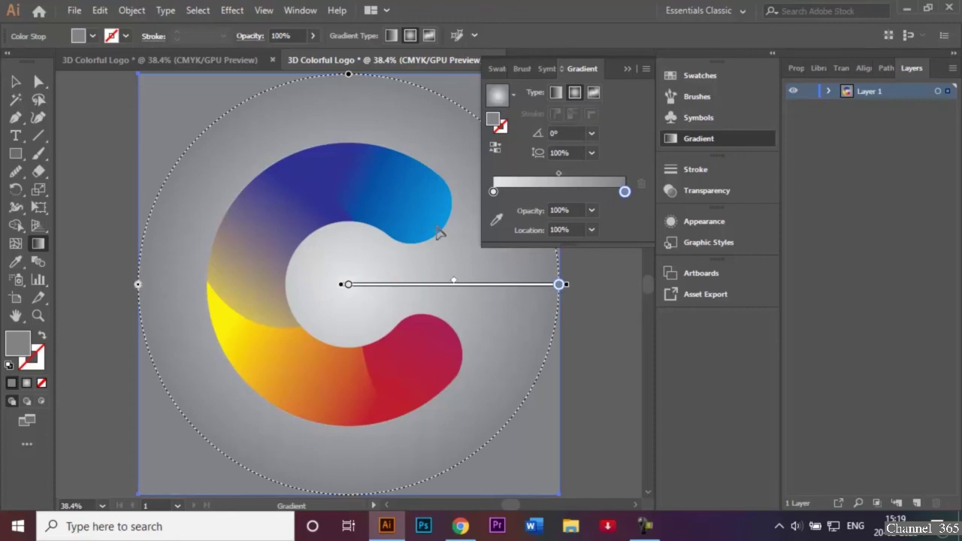
pyautogui.moveTo(454, 280); pyautogui.dragTo(487, 281)
pyautogui.moveTo(348, 284)
pyautogui.mouseDown()
pyautogui.moveTo(330, 287)
pyautogui.moveTo(339, 286)
pyautogui.mouseUp()
pyautogui.moveTo(479, 282); pyautogui.dragTo(515, 282)
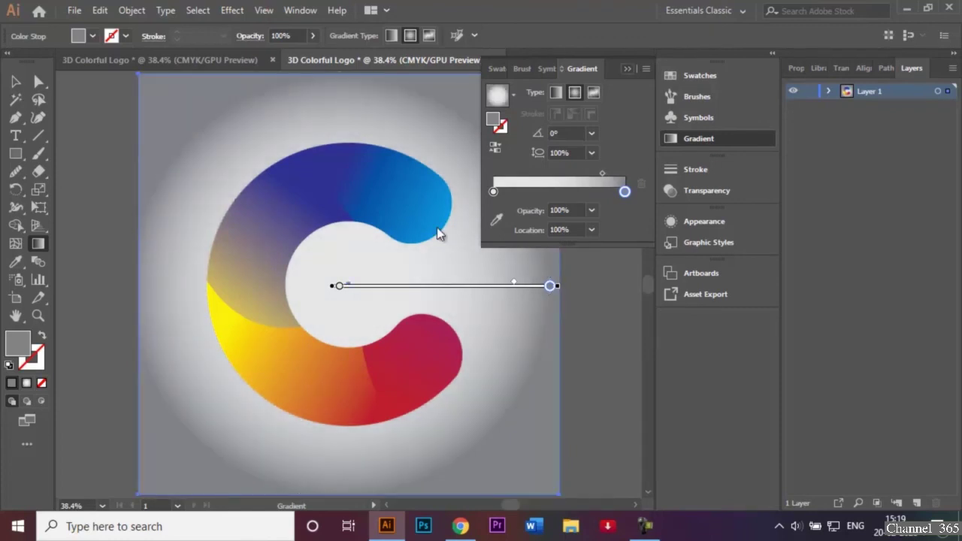
pyautogui.click(628, 69)
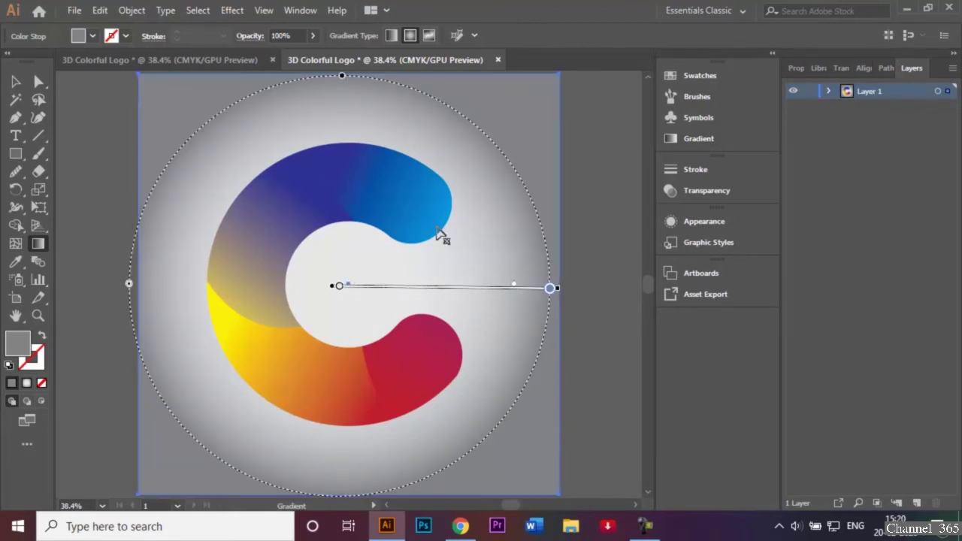
pyautogui.moveTo(558, 288)
pyautogui.mouseDown()
pyautogui.moveTo(245, 475)
pyautogui.moveTo(531, 375)
pyautogui.moveTo(348, 77)
pyautogui.moveTo(450, 100)
pyautogui.moveTo(550, 234)
pyautogui.moveTo(557, 303)
pyautogui.mouseUp()
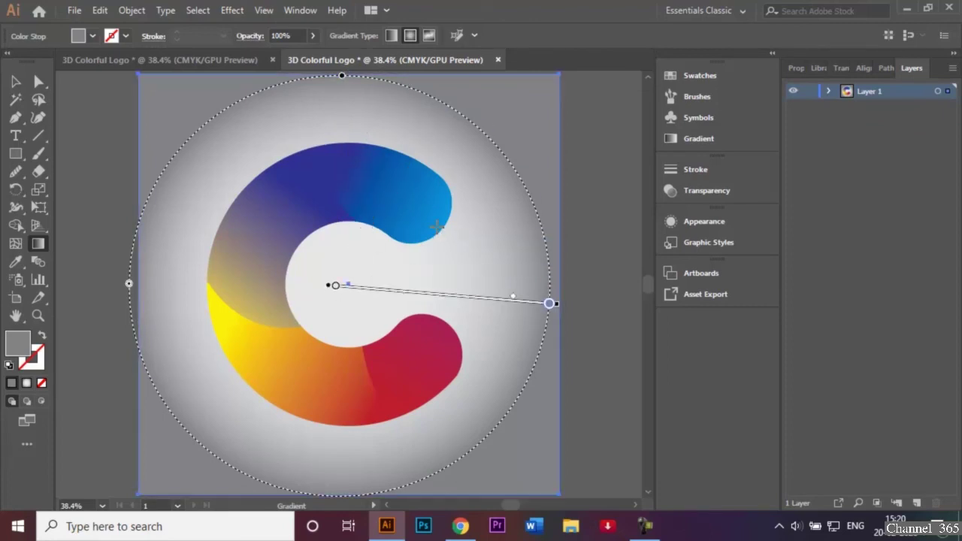
pyautogui.moveTo(328, 285); pyautogui.dragTo(547, 221)
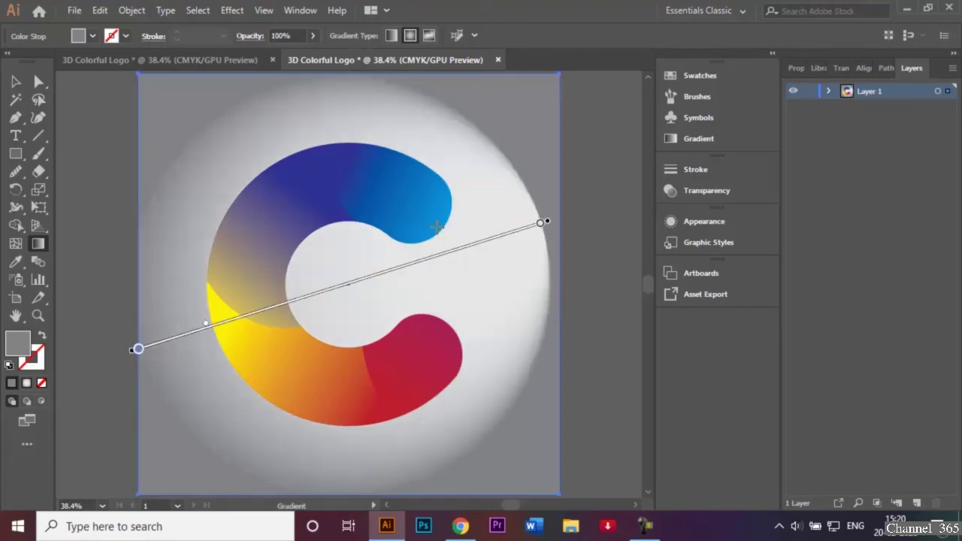
pyautogui.hotkey('ctrl', 'z')
pyautogui.hotkey('ctrl', 'z')
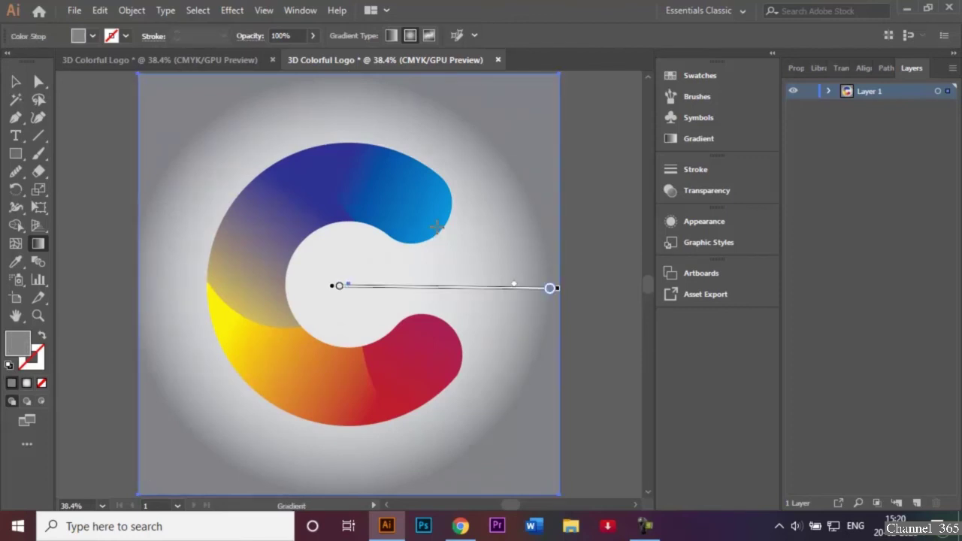
# Apply a black Multiply drop shadow to all segments of the C, with 75% opacity, 7 px X and Y offsets and 5 px blur.
pyautogui.press('v')
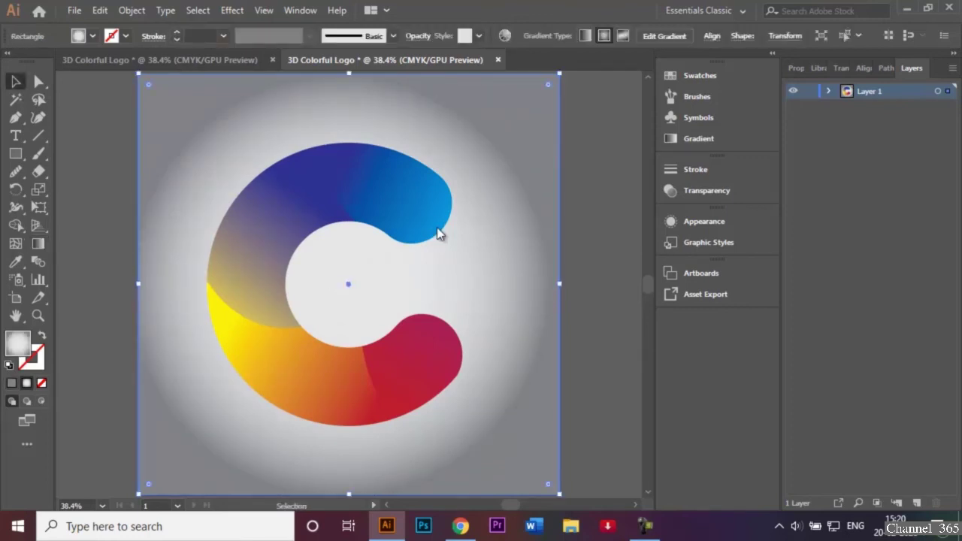
pyautogui.hotkey('ctrl', 'shift', 'a')
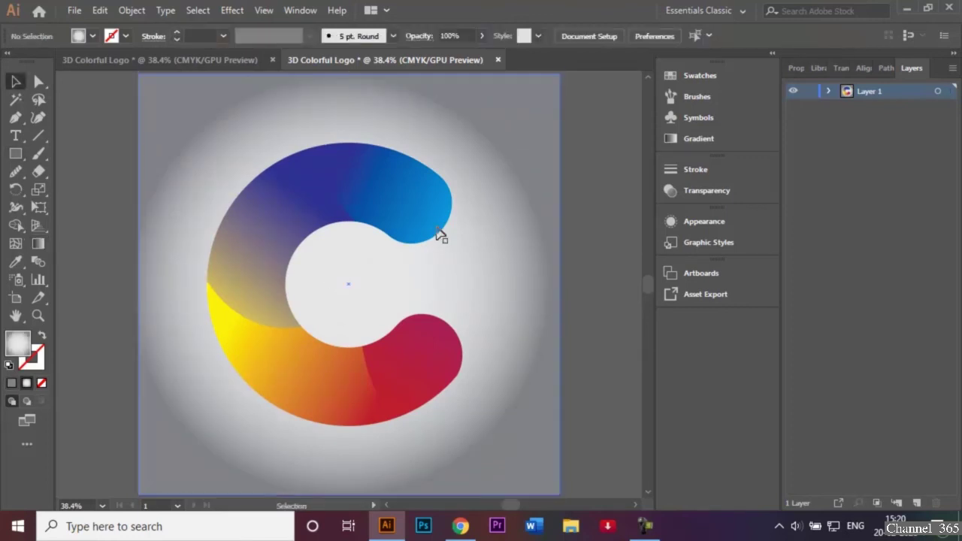
pyautogui.click(438, 230)
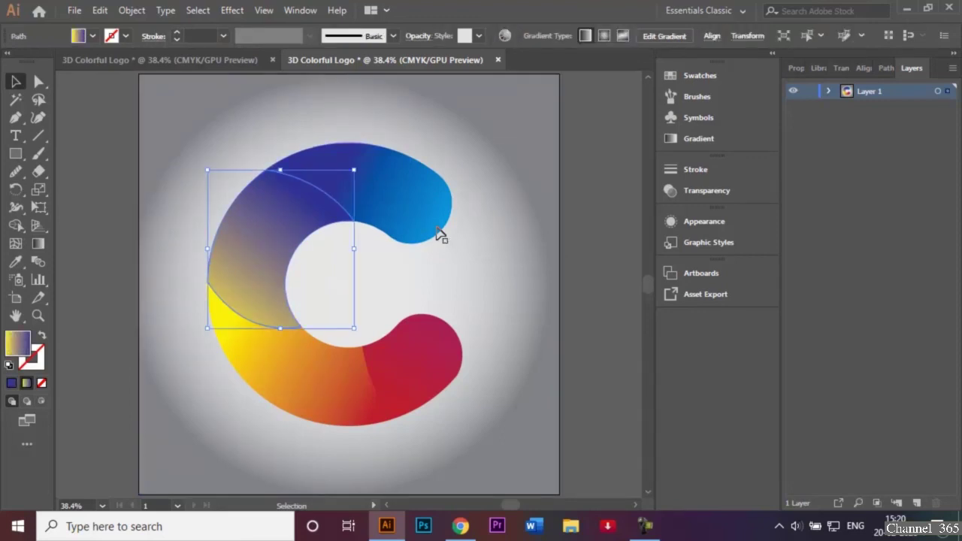
pyautogui.keyDown('shift'); pyautogui.click(439, 230); pyautogui.keyUp('shift')
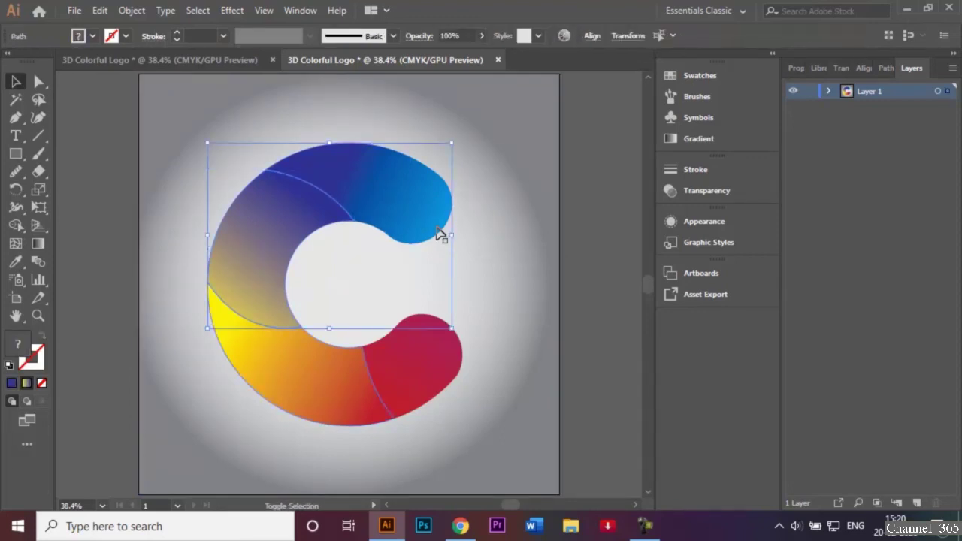
pyautogui.keyDown('shift'); pyautogui.click(438, 229); pyautogui.keyUp('shift')
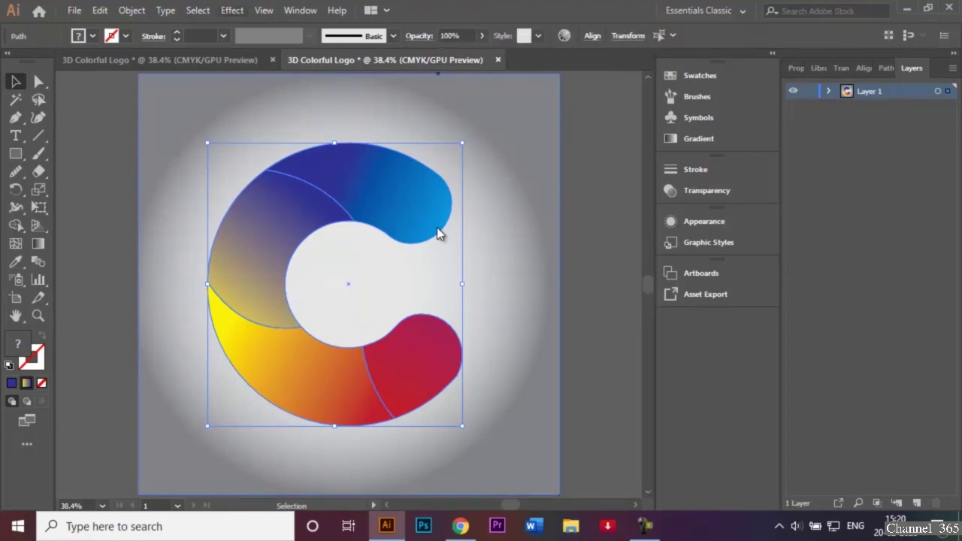
pyautogui.click(232, 11)
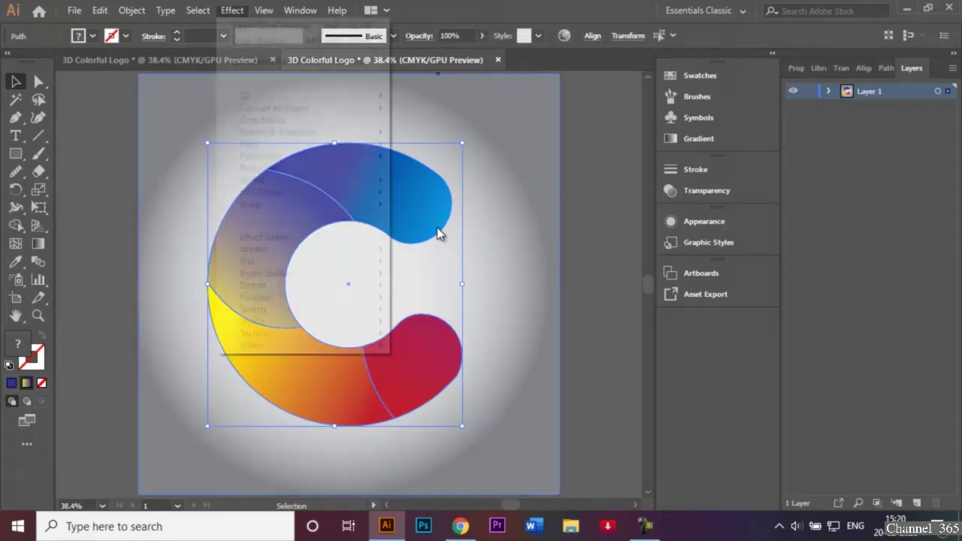
pyautogui.moveTo(253, 180)
pyautogui.press('Right')
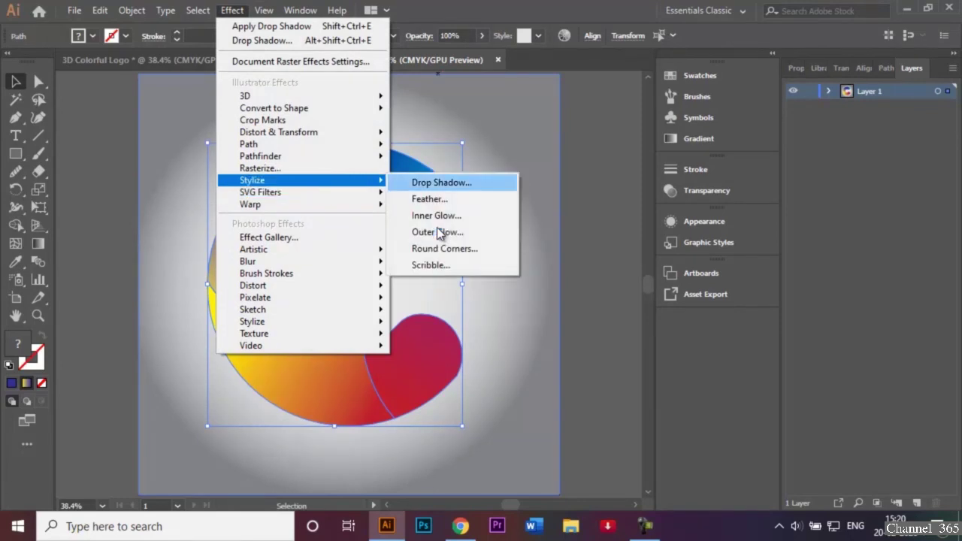
pyautogui.press('Return')
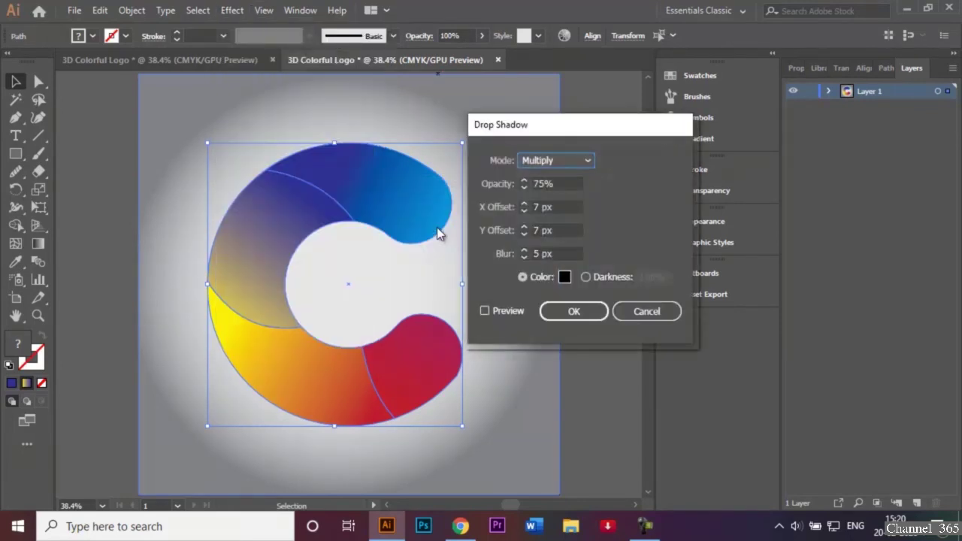
pyautogui.click(485, 310)
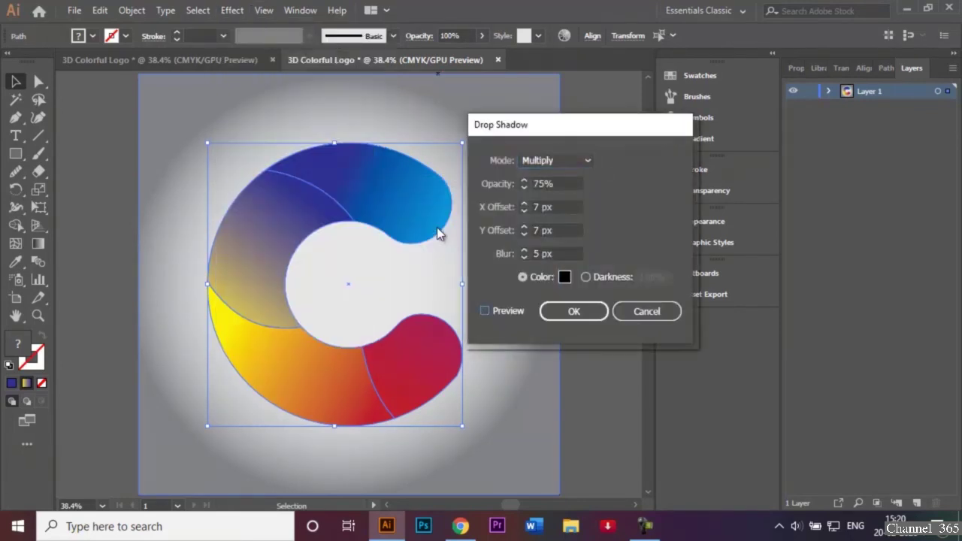
pyautogui.press('space')
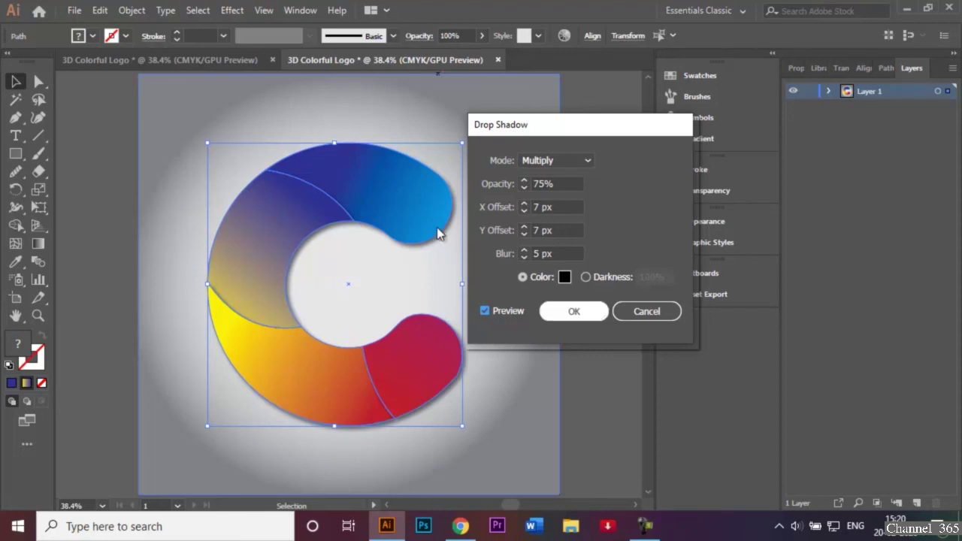
pyautogui.press('Return')
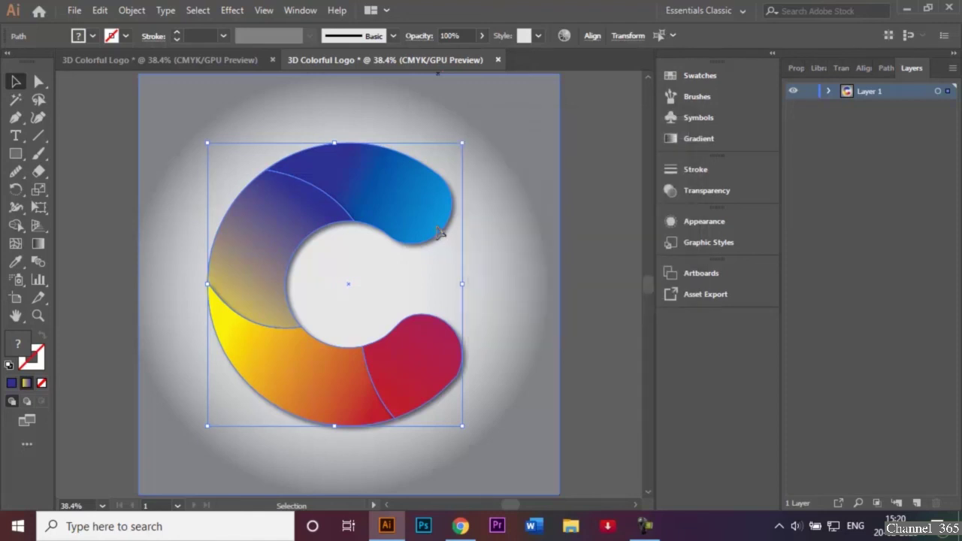
pyautogui.hotkey('ctrl', 'shift', 'a')
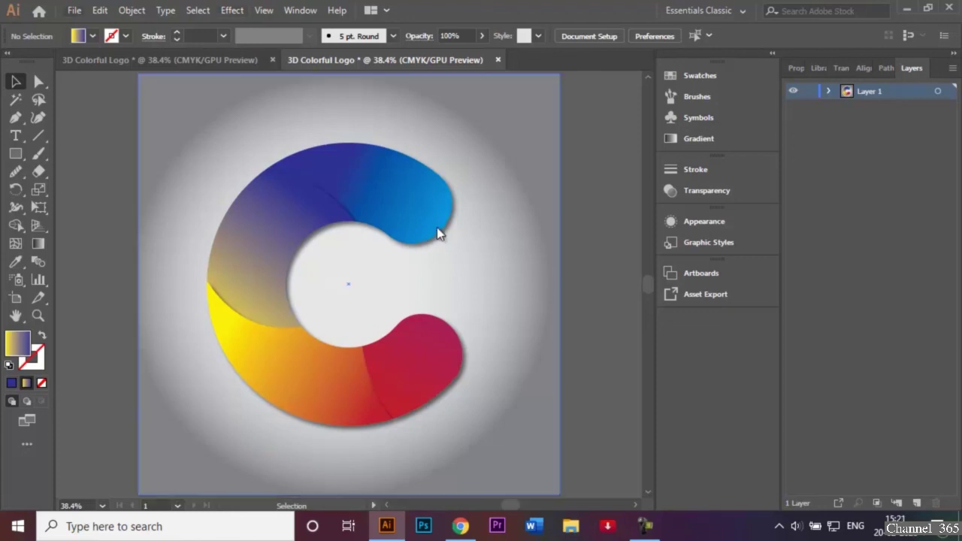
# Save the logo as the Adobe Illustrator file "3D Colorful Logo .ai" in the Logos folder, with the default Illustrator CC options.
pyautogui.hotkey('alt', 'f')
pyautogui.press('a')
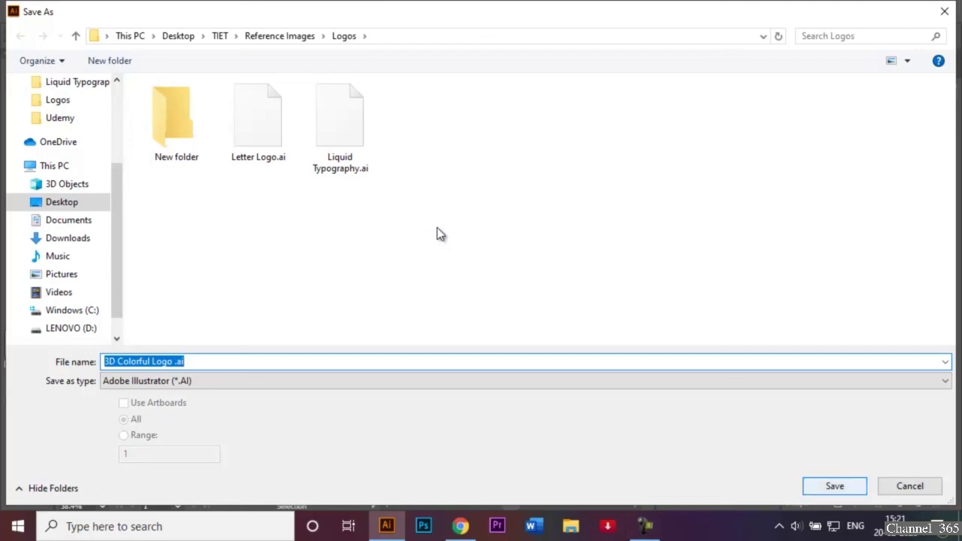
pyautogui.press('Return')
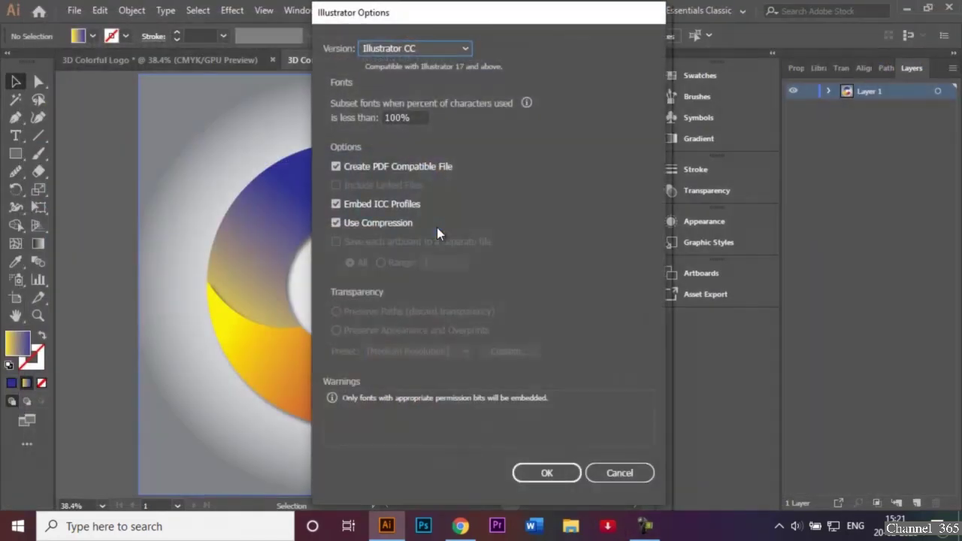
pyautogui.press('Return')
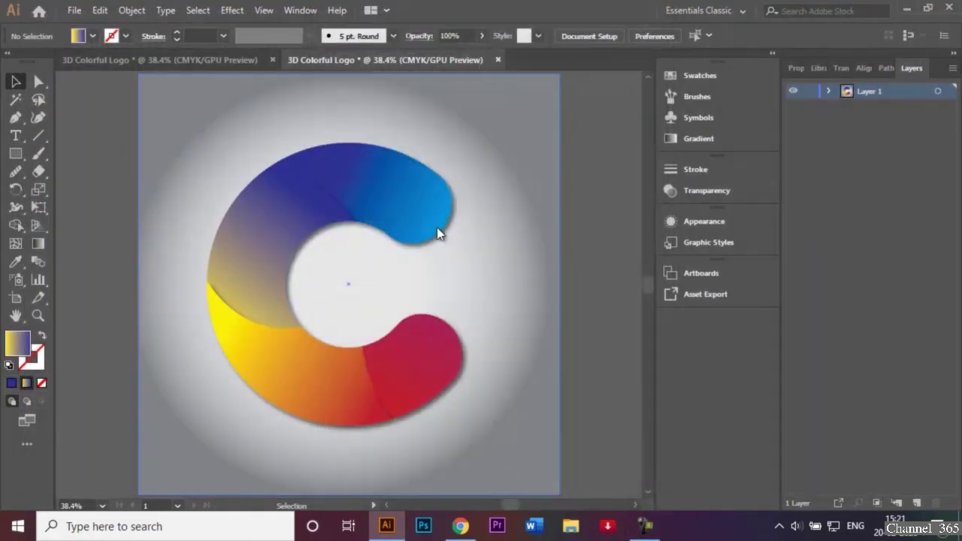